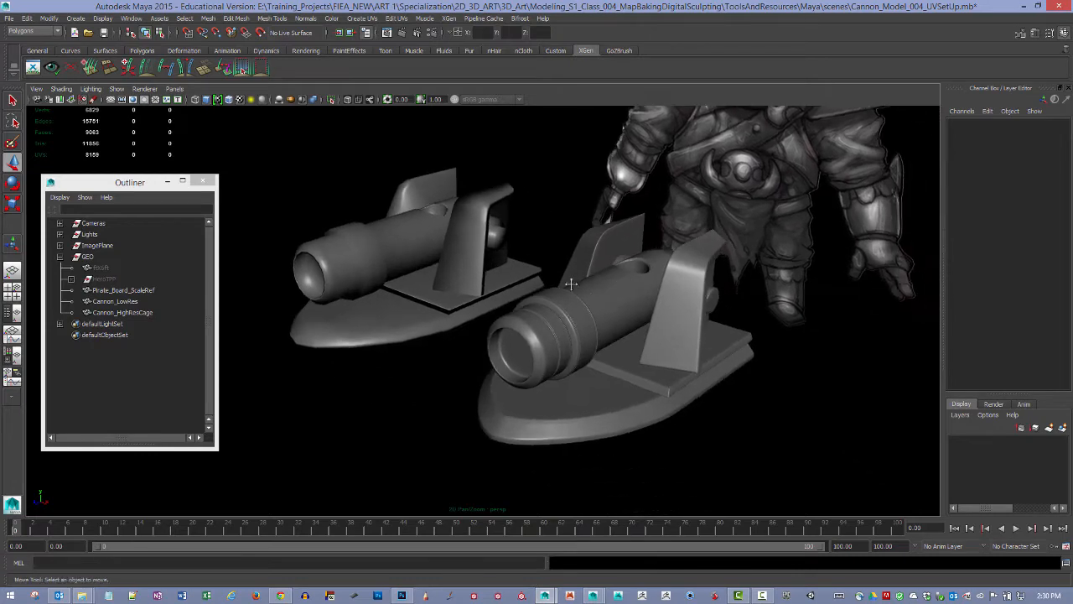
Step: Examine the smoothed high-res cannon and the low-res cannon beside it from several angles
{"action": "right_click_drag", "start_coordinate": [570, 280], "coordinate": [732, 337], "text": "alt"}
{"action": "left_click_drag", "start_coordinate": [733, 338], "coordinate": [653, 312], "text": "alt"}
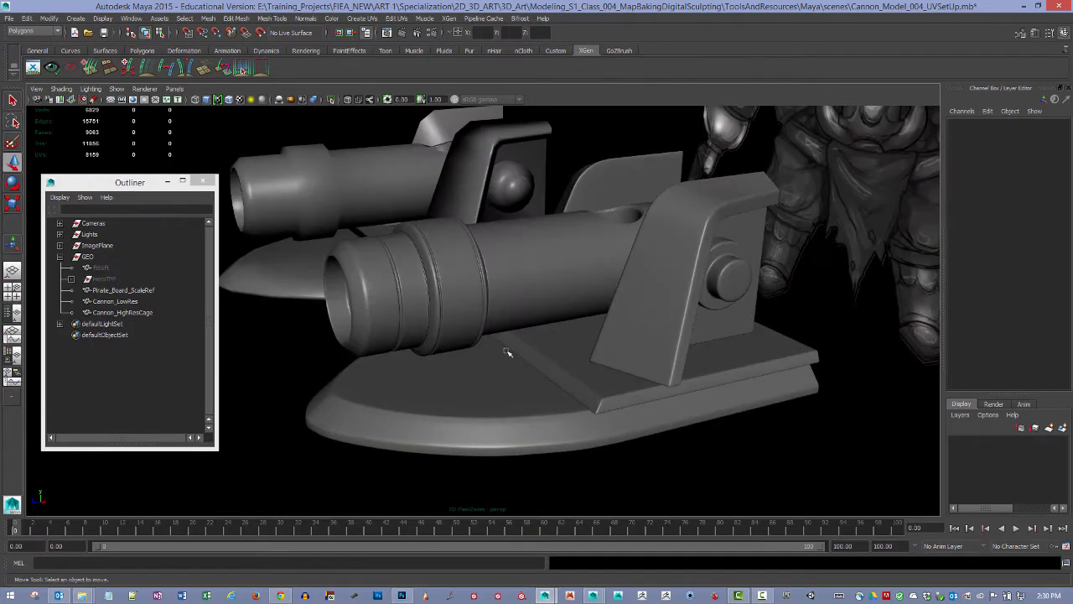
{"action": "left_click_drag", "start_coordinate": [476, 372], "coordinate": [629, 357], "text": "alt"}
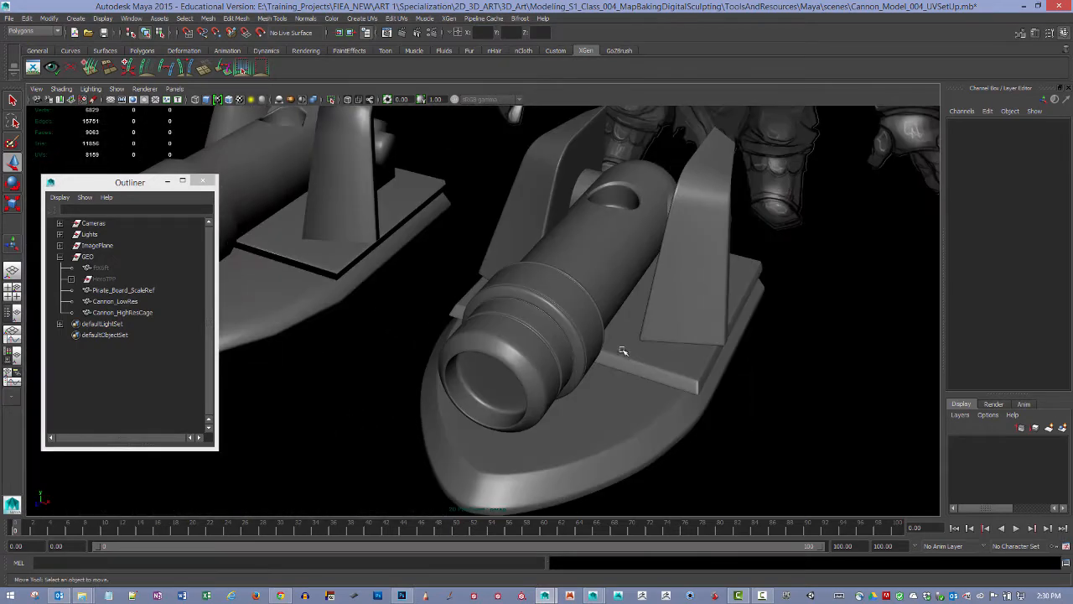
{"action": "left_click_drag", "start_coordinate": [777, 411], "coordinate": [709, 391], "text": "alt"}
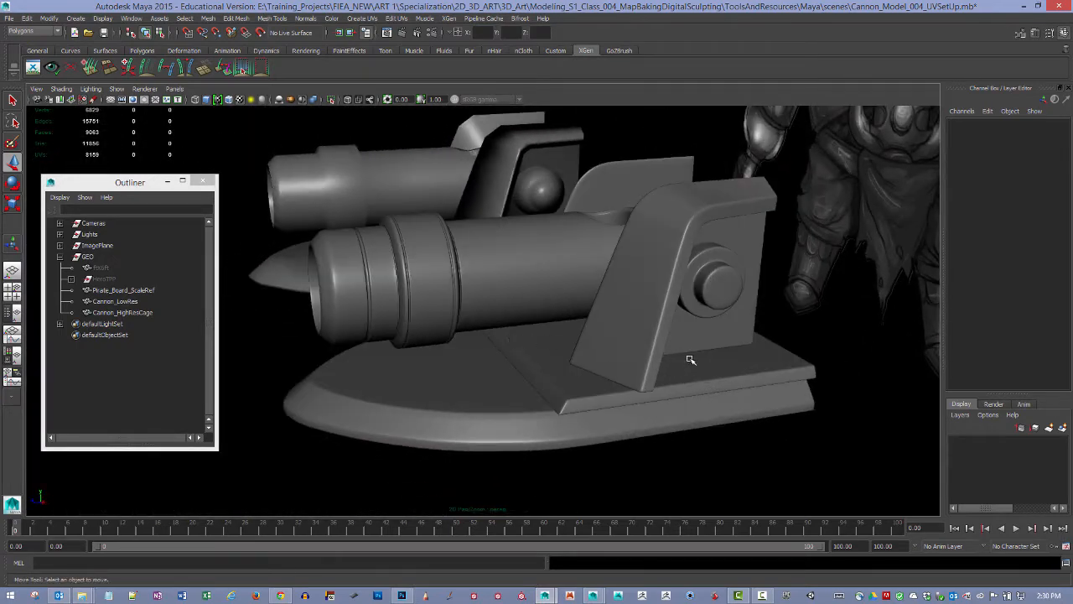
{"action": "left_click_drag", "start_coordinate": [690, 360], "coordinate": [721, 370], "text": "alt"}
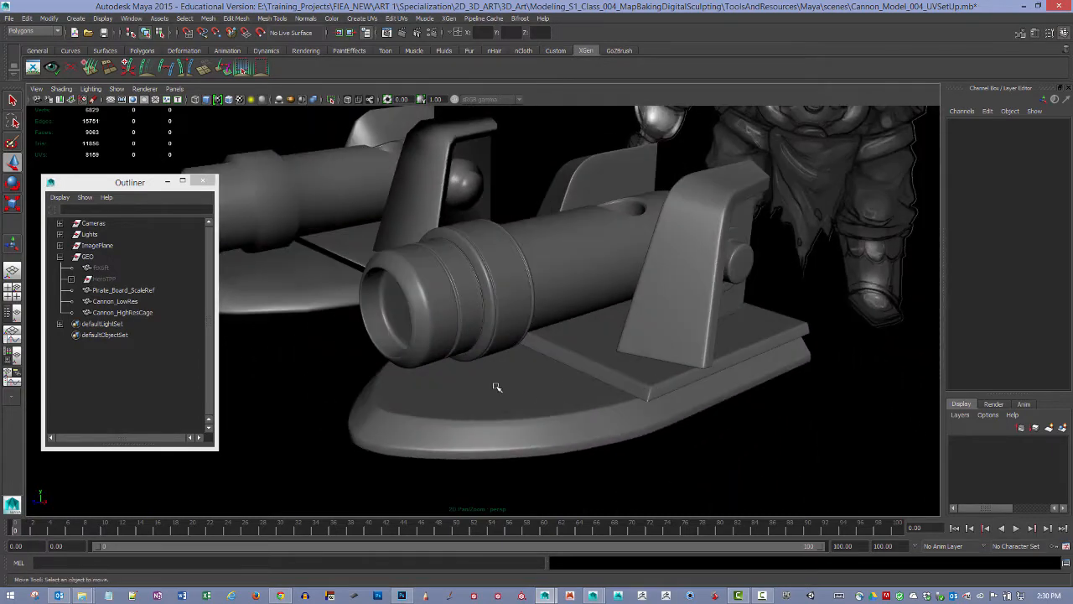
{"action": "left_click_drag", "start_coordinate": [497, 386], "coordinate": [546, 361], "text": "alt"}
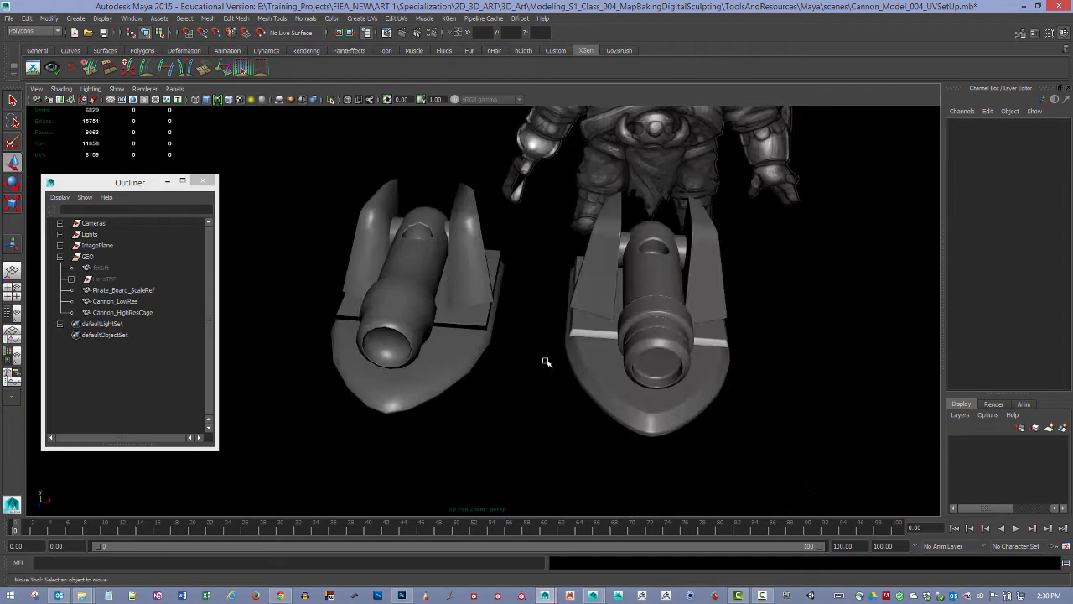
Step: Hide the Cannon_LowRes model
{"action": "left_click", "coordinate": [403, 305]}
{"action": "left_click_drag", "start_coordinate": [557, 402], "coordinate": [532, 393], "text": "alt"}
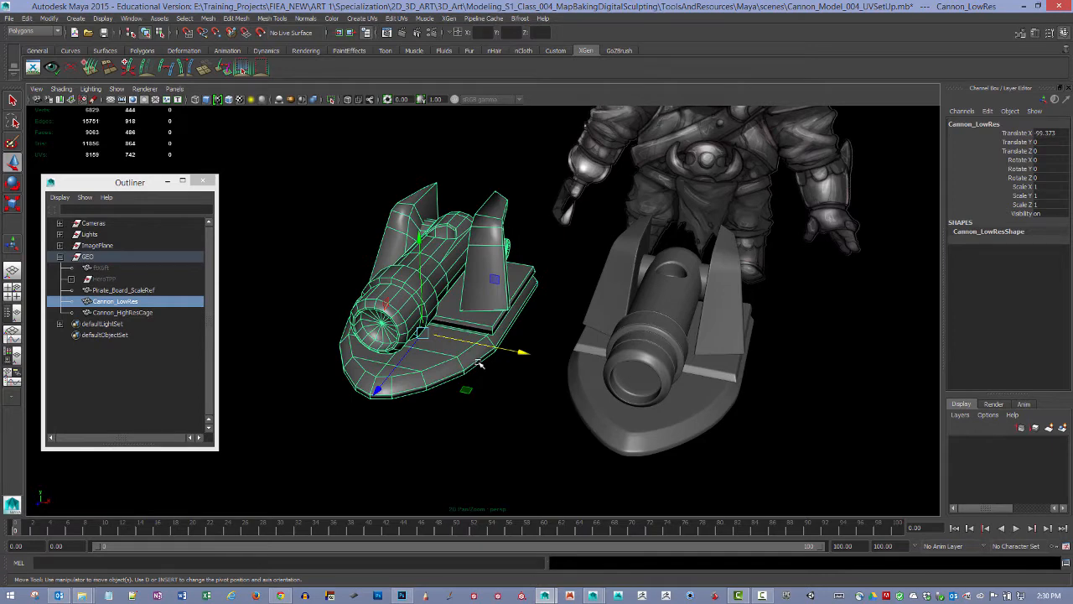
{"action": "key", "text": "ctrl+h"}
{"action": "left_click_drag", "start_coordinate": [497, 370], "coordinate": [498, 344], "text": "alt"}
Step: Display Cannon_HighResCage without smooth preview and deselect it to show its faceted base mesh
{"action": "left_click", "coordinate": [600, 357]}
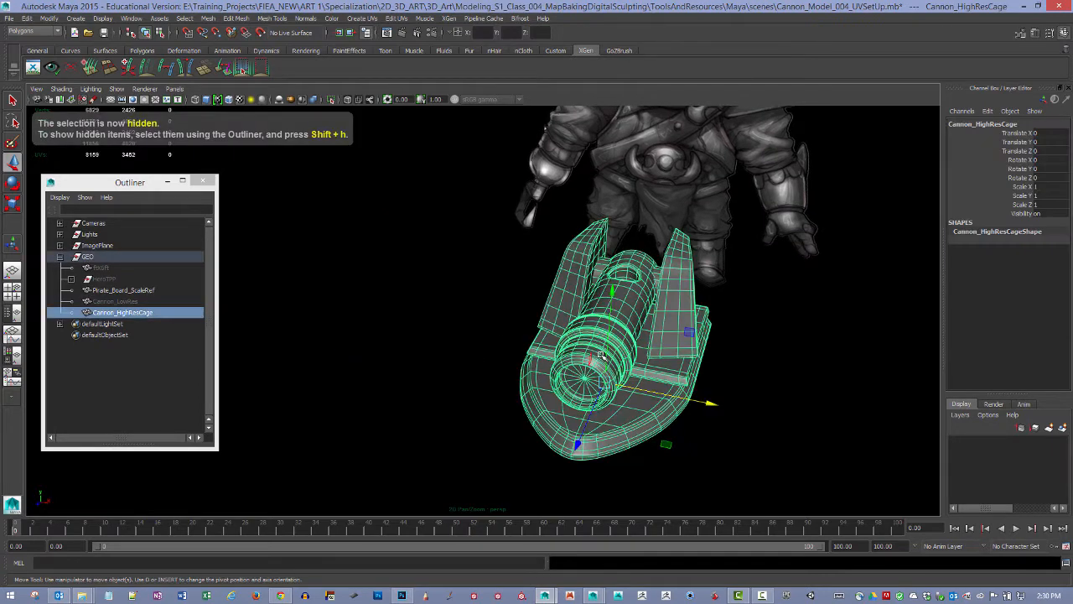
{"action": "key", "text": "1"}
{"action": "left_click", "coordinate": [471, 407]}
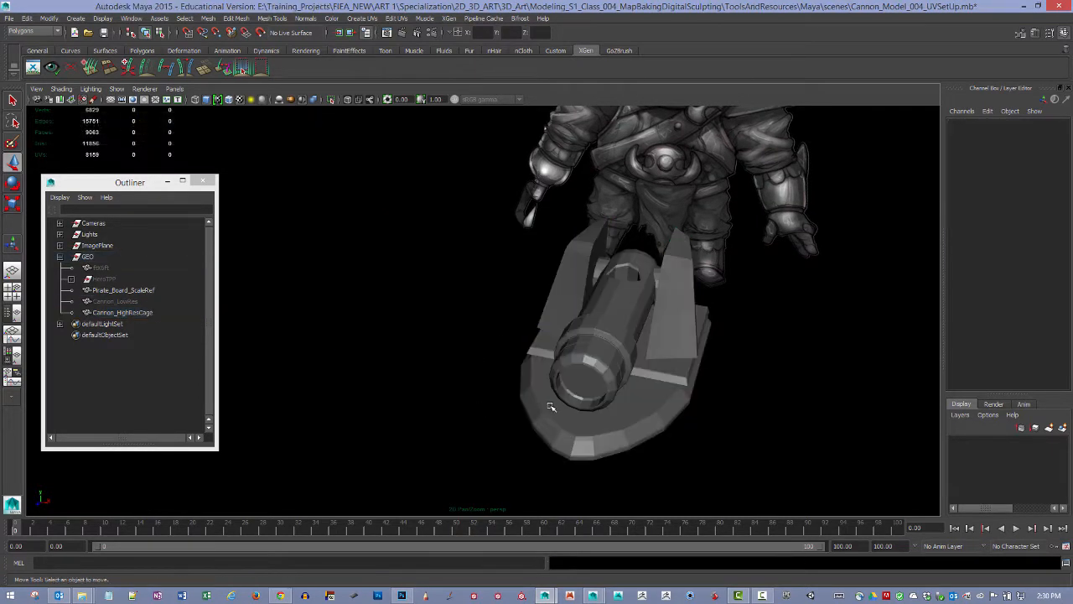
{"action": "left_click_drag", "start_coordinate": [549, 405], "coordinate": [529, 383], "text": "alt"}
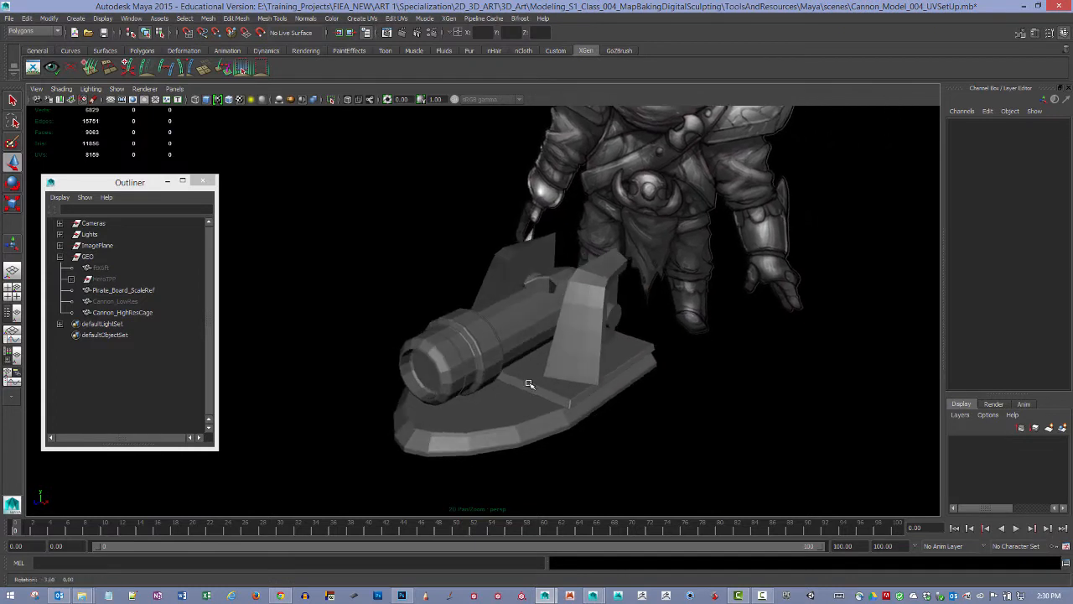
{"action": "left_click_drag", "start_coordinate": [611, 374], "coordinate": [632, 297], "text": "alt"}
Step: Hide the Pirate_Board_ScaleRef character board behind the cannon
{"action": "left_click", "coordinate": [625, 297]}
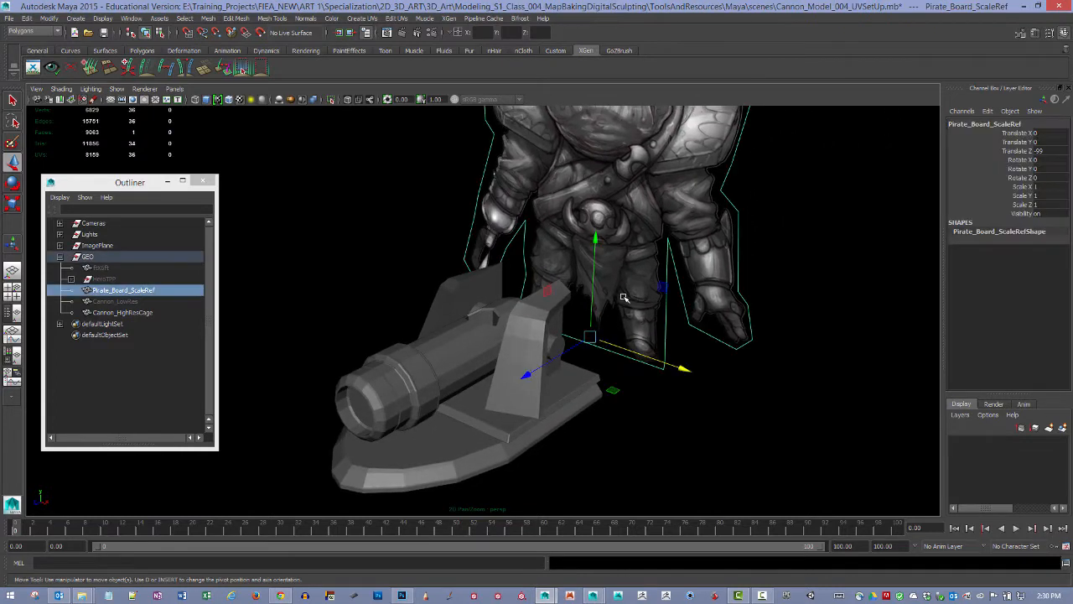
{"action": "left_click_drag", "start_coordinate": [681, 334], "coordinate": [789, 381], "text": "alt"}
{"action": "right_click_drag", "start_coordinate": [789, 380], "coordinate": [694, 361], "text": "alt"}
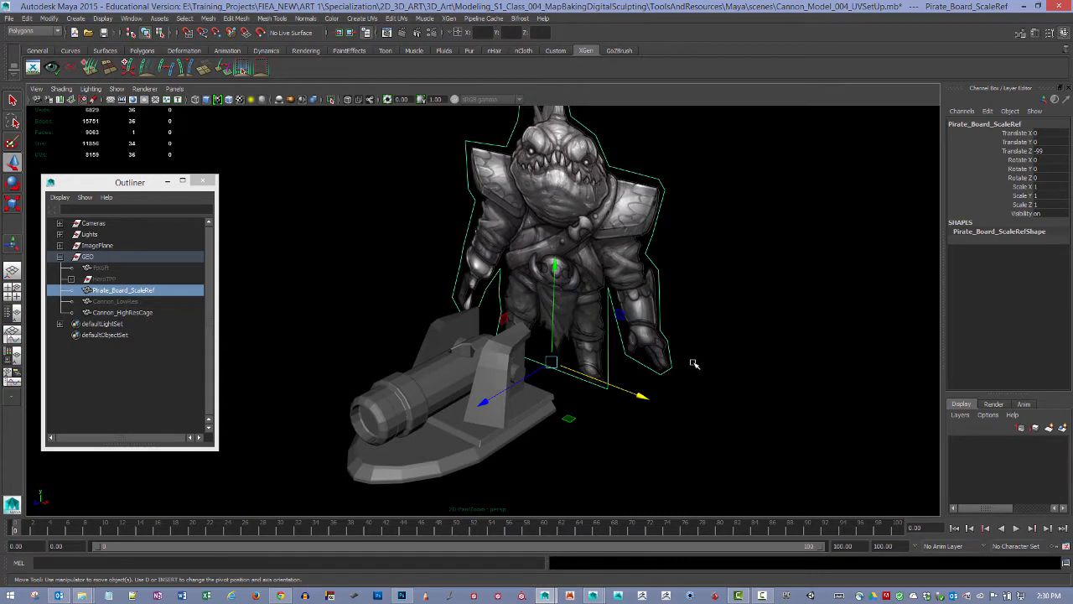
{"action": "key", "text": "ctrl+h"}
{"action": "mouse_move", "coordinate": [647, 405]}
{"action": "left_mouse_down", "text": "alt"}
{"action": "mouse_move", "coordinate": [632, 392]}
{"action": "mouse_move", "coordinate": [656, 388]}
{"action": "mouse_move", "coordinate": [634, 383]}
{"action": "mouse_move", "coordinate": [651, 398]}
{"action": "left_mouse_up", "text": "alt"}
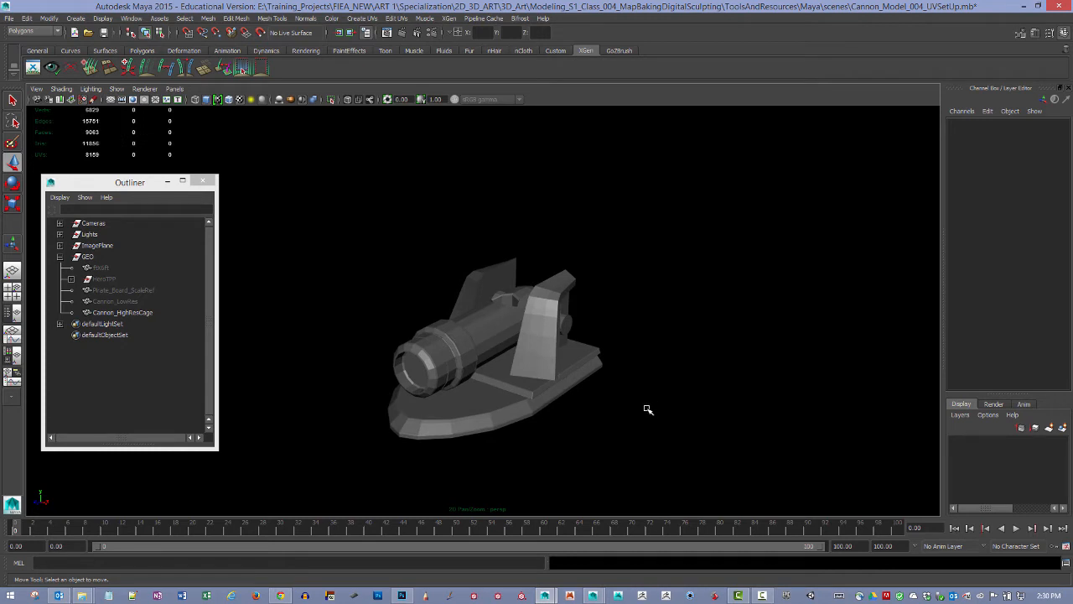
Step: Cycle the viewport background from black to the blue-to-black gradient
{"action": "key", "text": "alt+b"}
{"action": "key", "text": "alt+b"}
{"action": "key", "text": "alt+b"}
{"action": "key", "text": "alt+b"}
{"action": "key", "text": "alt+b"}
{"action": "key", "text": "alt+b"}
{"action": "key", "text": "alt+b"}
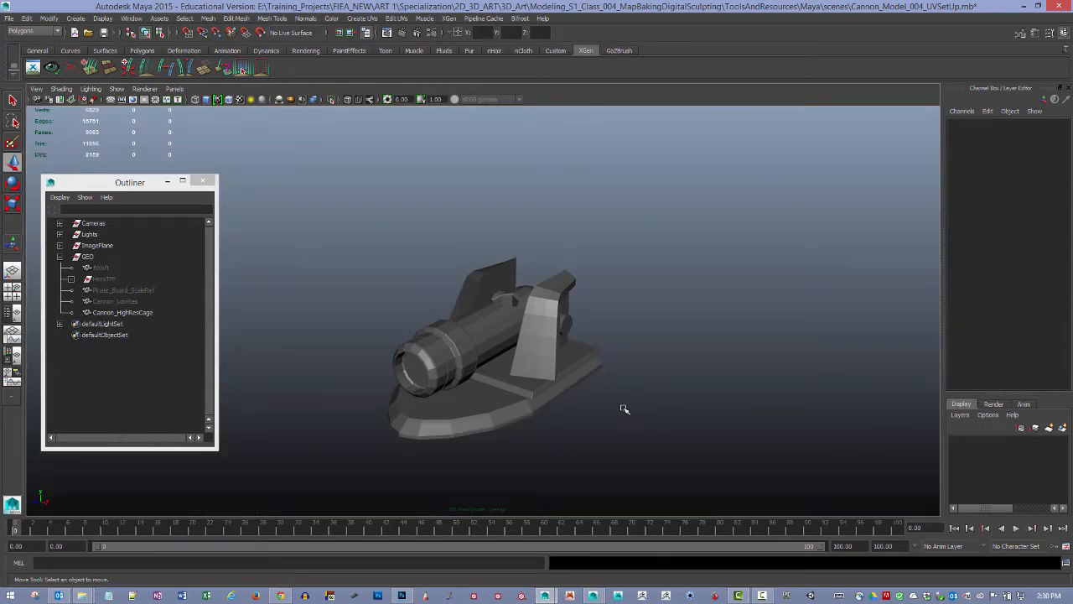
Step: Hide Cannon_HighResCage, and unhide Cannon_LowRes and frame it in the view
{"action": "left_click_drag", "start_coordinate": [623, 408], "coordinate": [619, 382], "text": "alt"}
{"action": "left_click", "coordinate": [531, 346]}
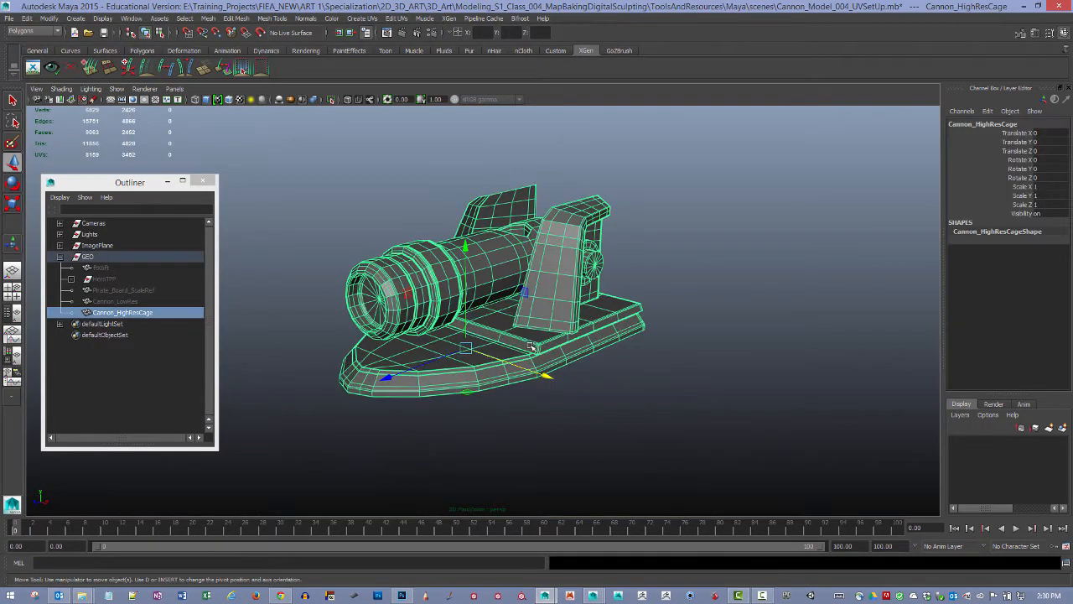
{"action": "key", "text": "ctrl+h"}
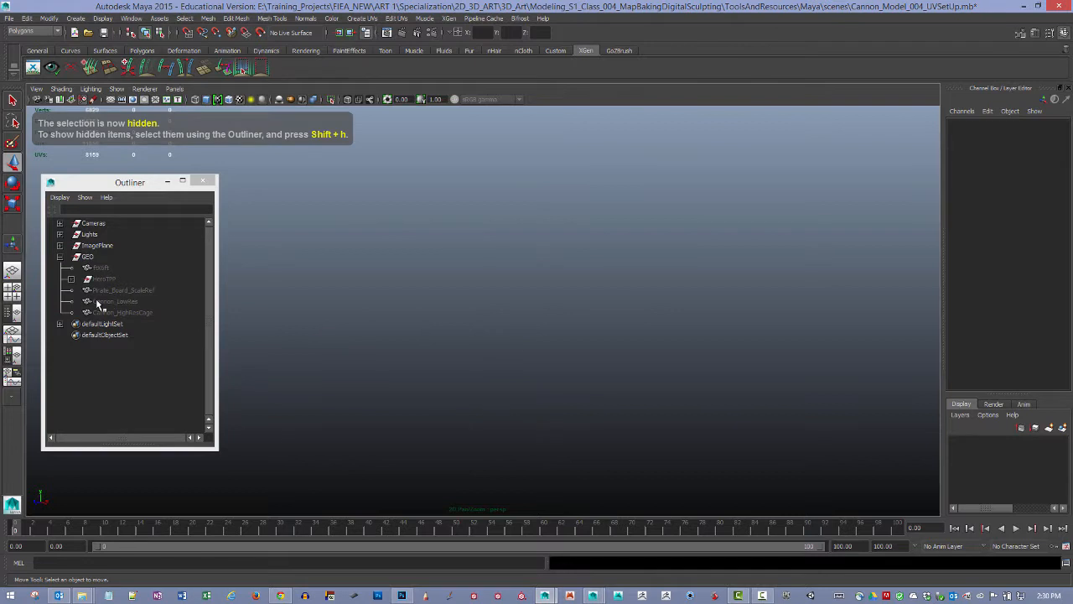
{"action": "left_click", "coordinate": [105, 301]}
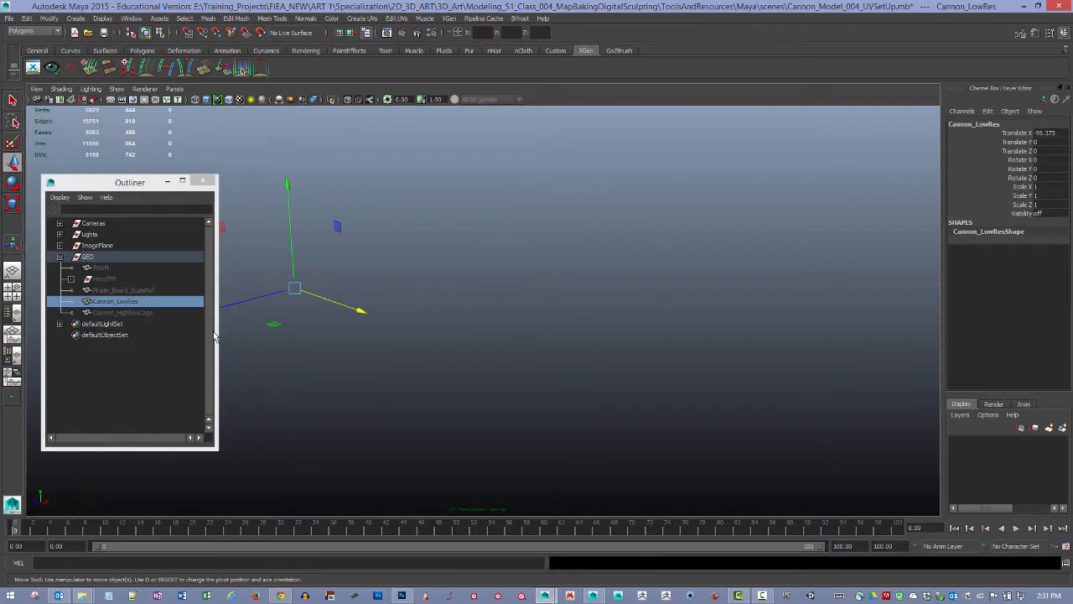
{"action": "key", "text": "shift+h"}
{"action": "key", "text": "f"}
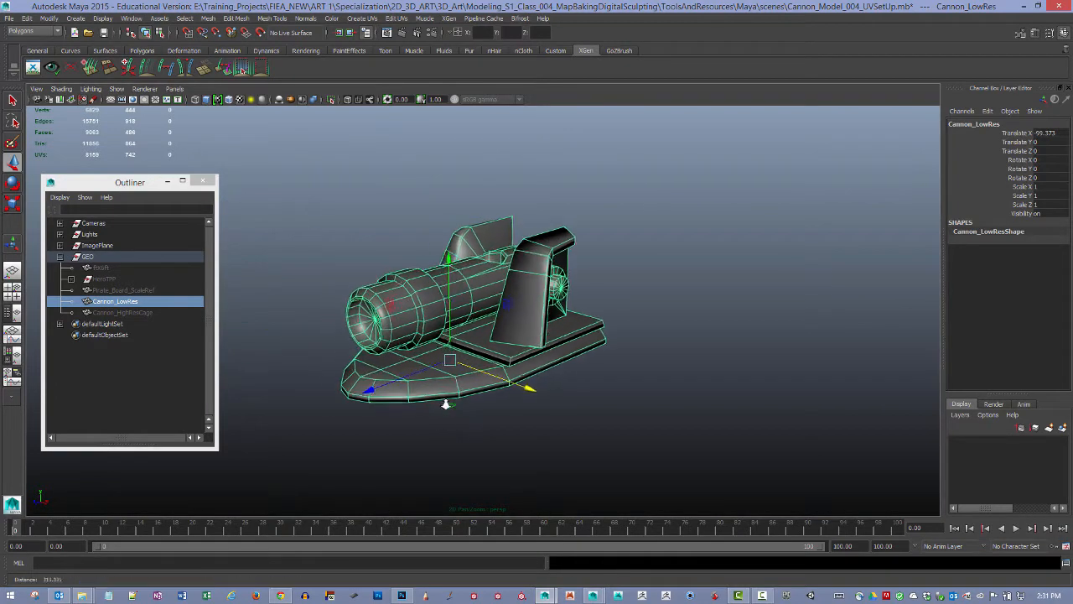
{"action": "left_click", "coordinate": [102, 19]}
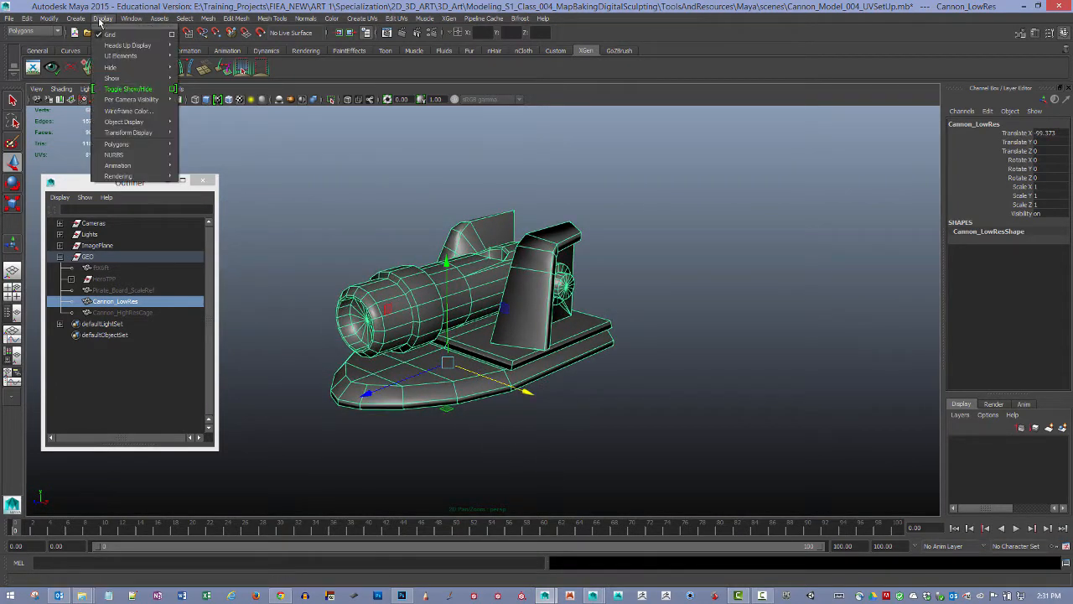
{"action": "mouse_move", "coordinate": [129, 78]}
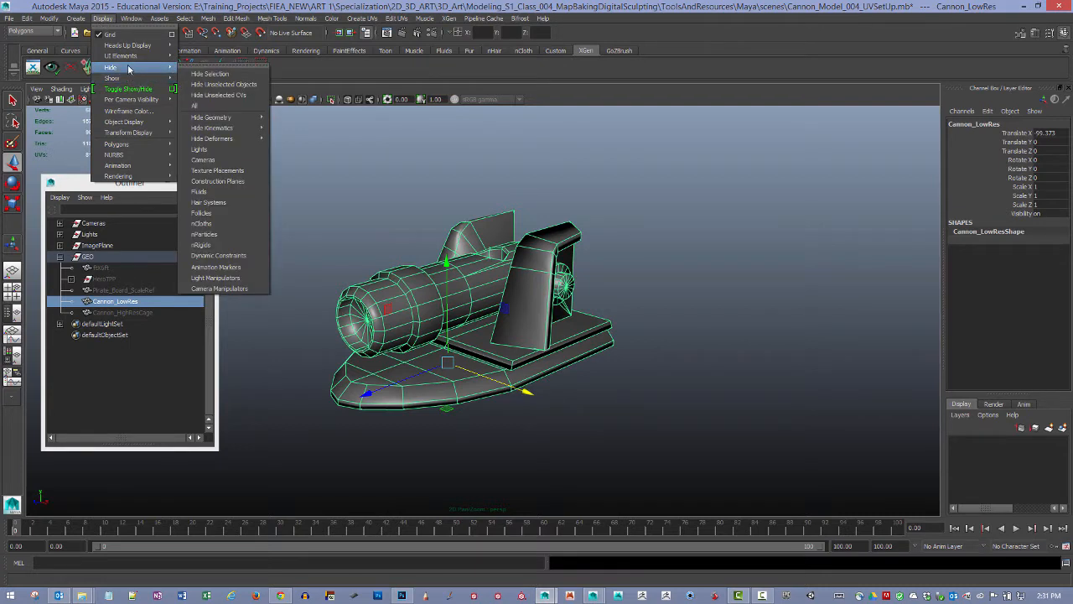
{"action": "left_click", "coordinate": [321, 76]}
{"action": "left_click", "coordinate": [327, 226]}
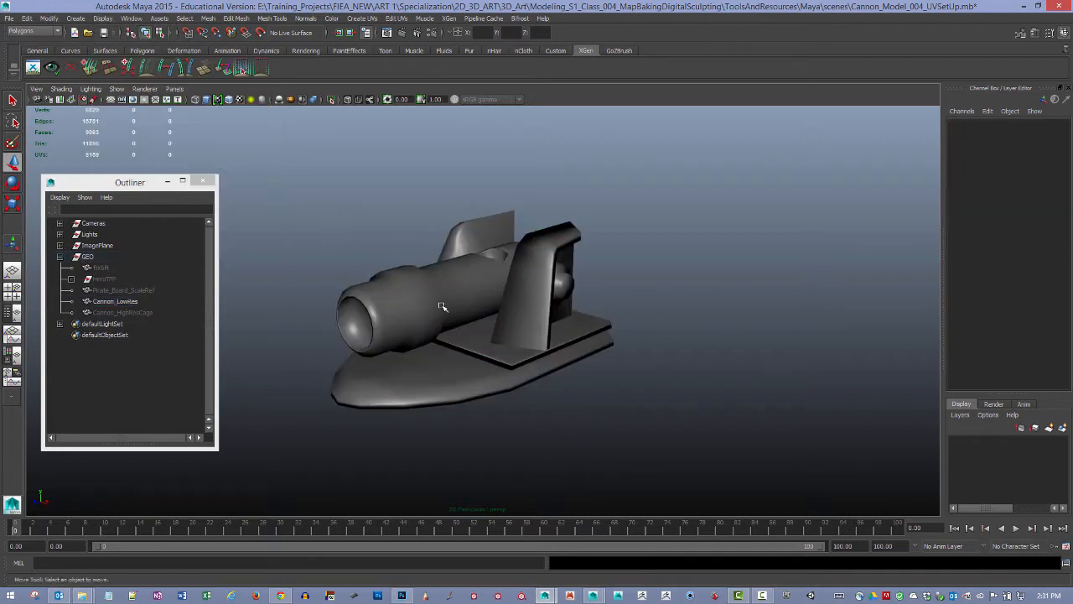
{"action": "left_click_drag", "start_coordinate": [442, 307], "coordinate": [626, 352], "text": "alt"}
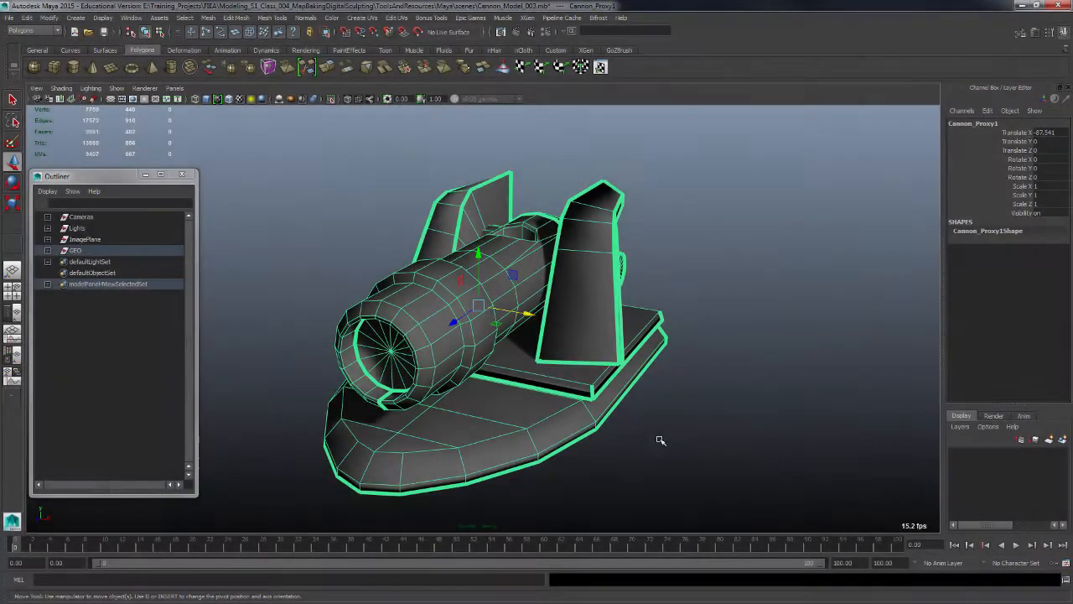
Step: Compare the proxy cannon's unsmoothed mesh with its smooth preview, examining how the base, plate and side brackets lose their shape
{"action": "left_click_drag", "start_coordinate": [587, 415], "coordinate": [694, 367], "text": "alt"}
{"action": "left_click", "coordinate": [586, 464]}
{"action": "left_click", "coordinate": [520, 444]}
{"action": "key", "text": "1"}
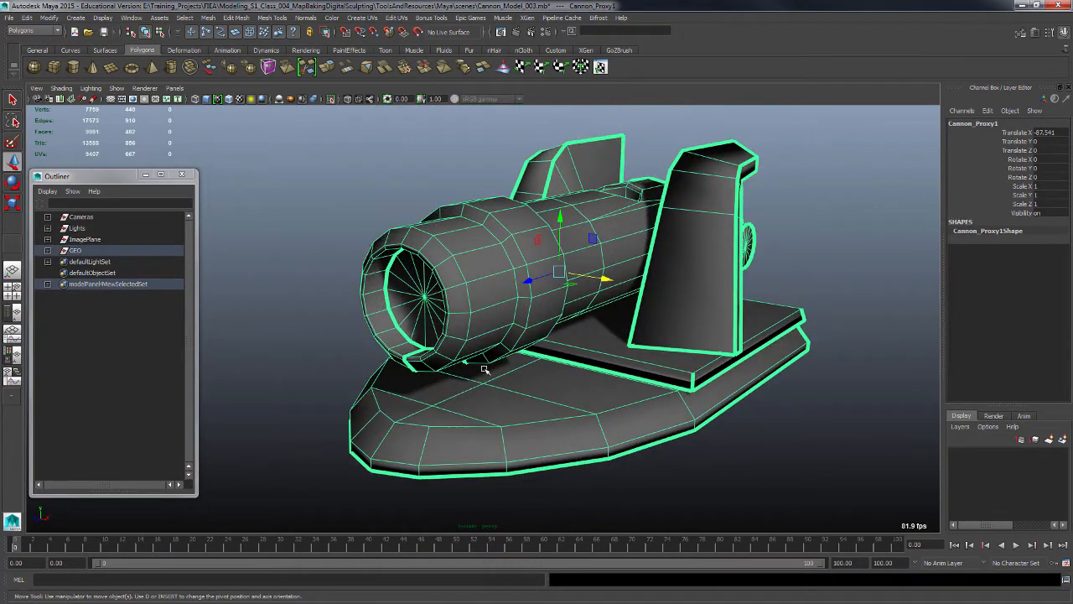
{"action": "left_click_drag", "start_coordinate": [643, 421], "coordinate": [617, 425], "text": "alt"}
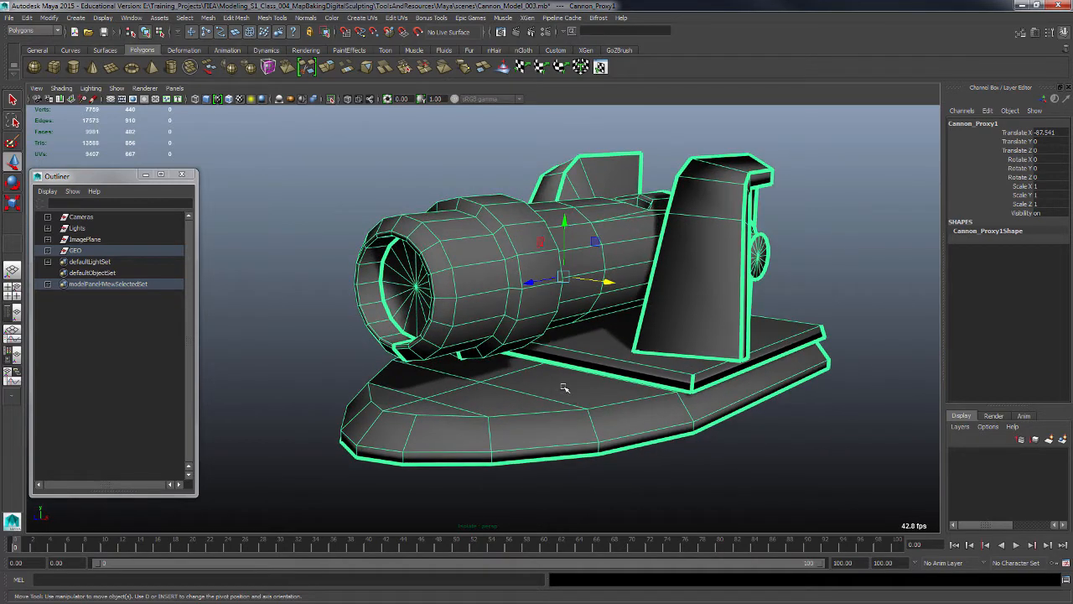
{"action": "key", "text": "3"}
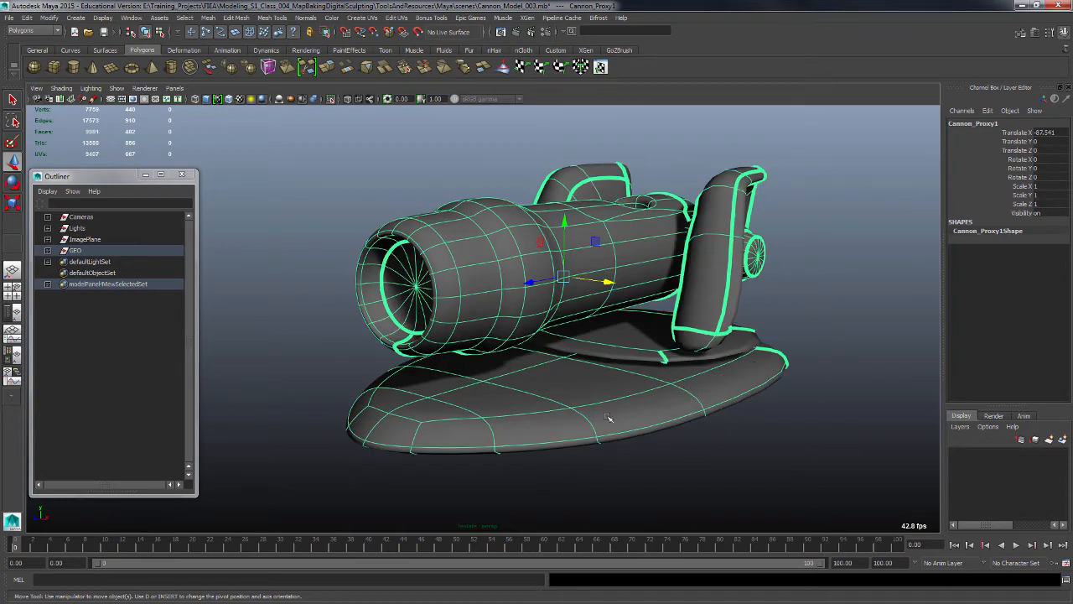
{"action": "left_click_drag", "start_coordinate": [691, 398], "coordinate": [718, 369], "text": "alt"}
{"action": "left_click_drag", "start_coordinate": [843, 295], "coordinate": [772, 306], "text": "alt"}
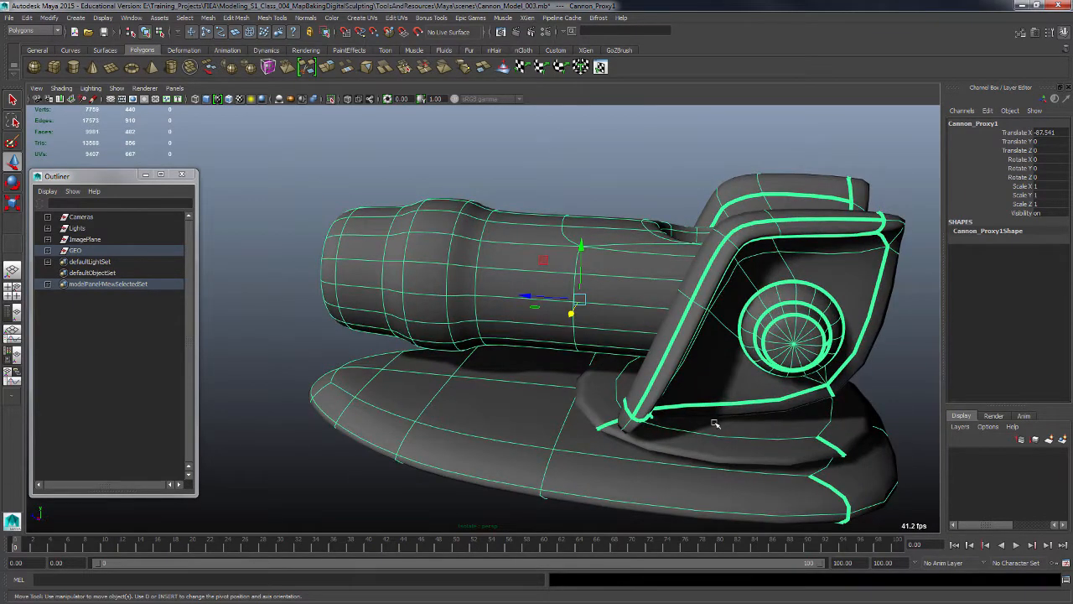
{"action": "left_click_drag", "start_coordinate": [774, 426], "coordinate": [657, 416], "text": "alt"}
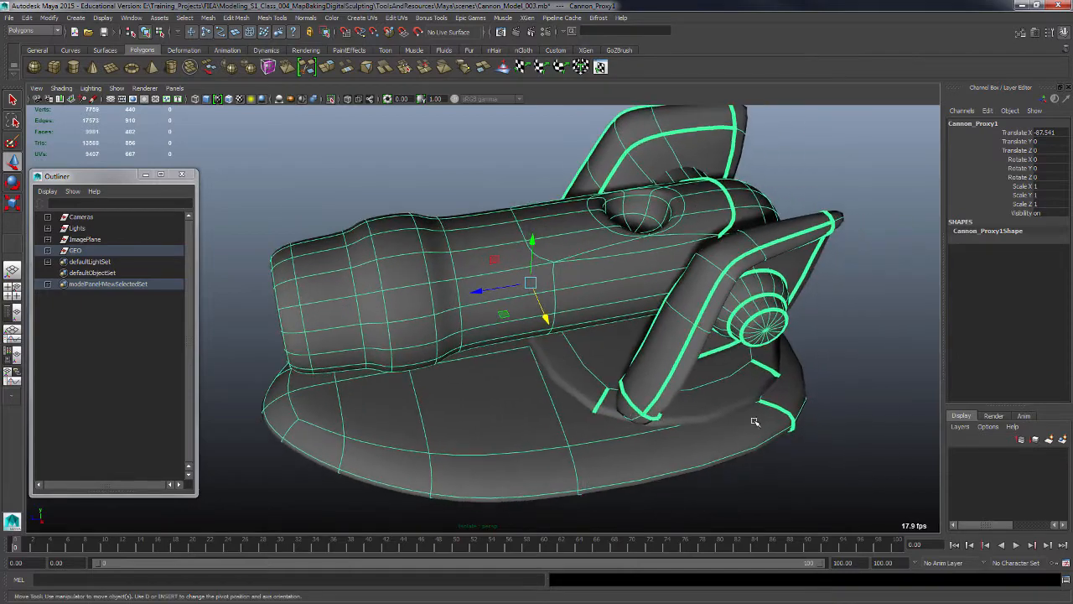
{"action": "left_click_drag", "start_coordinate": [754, 422], "coordinate": [584, 412], "text": "alt"}
{"action": "key", "text": "1"}
{"action": "left_click", "coordinate": [694, 441]}
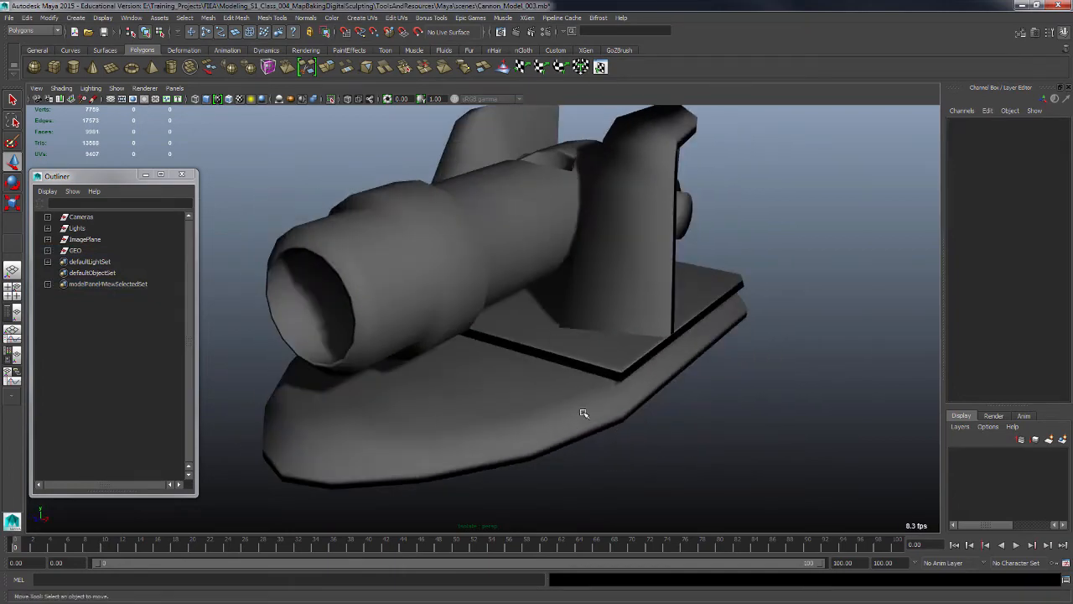
Step: Insert an edge loop close to the front edge of the flat plate beneath the proxy cannon
{"action": "left_click", "coordinate": [559, 408]}
{"action": "left_click_drag", "start_coordinate": [636, 449], "coordinate": [668, 437], "text": "alt"}
{"action": "right_click_drag", "start_coordinate": [631, 428], "coordinate": [704, 431], "text": "alt"}
{"action": "left_click_drag", "start_coordinate": [704, 431], "coordinate": [577, 426], "text": "alt"}
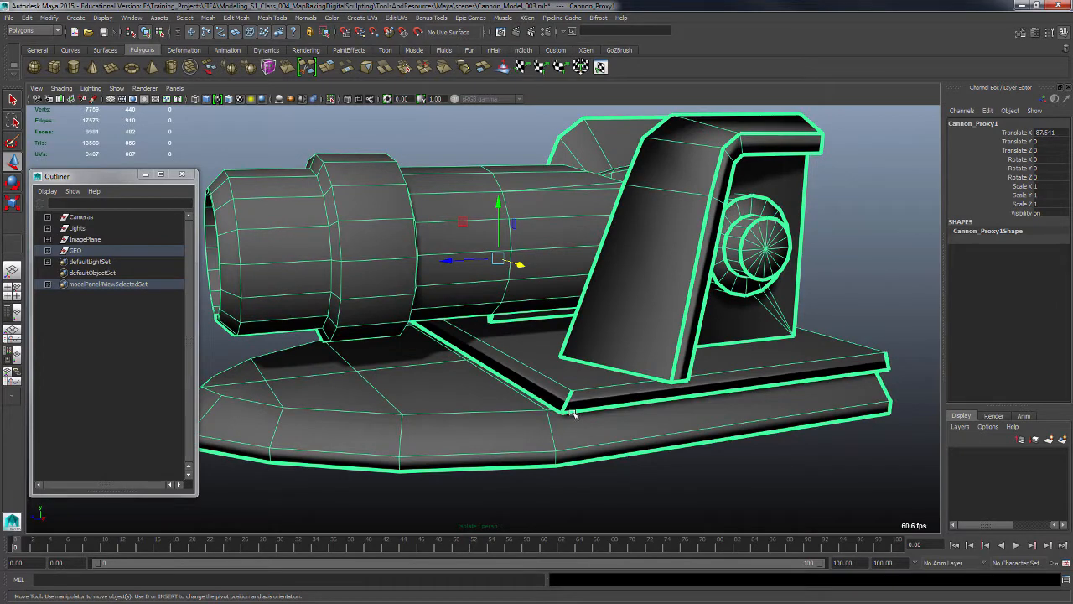
{"action": "right_click_drag", "start_coordinate": [576, 413], "coordinate": [535, 352], "text": "shift"}
{"action": "left_click", "coordinate": [560, 356]}
{"action": "left_click_drag", "start_coordinate": [644, 424], "coordinate": [524, 406], "text": "alt"}
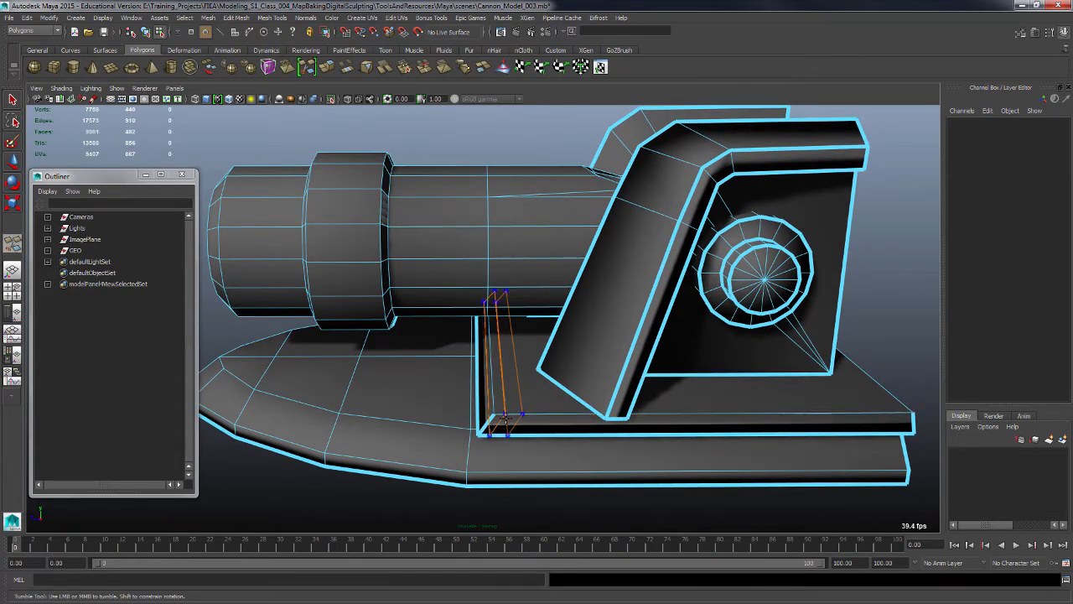
{"action": "mouse_move", "coordinate": [503, 416]}
{"action": "middle_mouse_down", "text": "alt"}
{"action": "mouse_move", "coordinate": [570, 426]}
{"action": "mouse_move", "coordinate": [507, 413]}
{"action": "middle_mouse_up", "text": "alt"}
Step: Insert supporting edge loops close to the side and rear edges of the flat plate beneath the cannon
{"action": "left_click_drag", "start_coordinate": [507, 412], "coordinate": [647, 438], "text": "alt"}
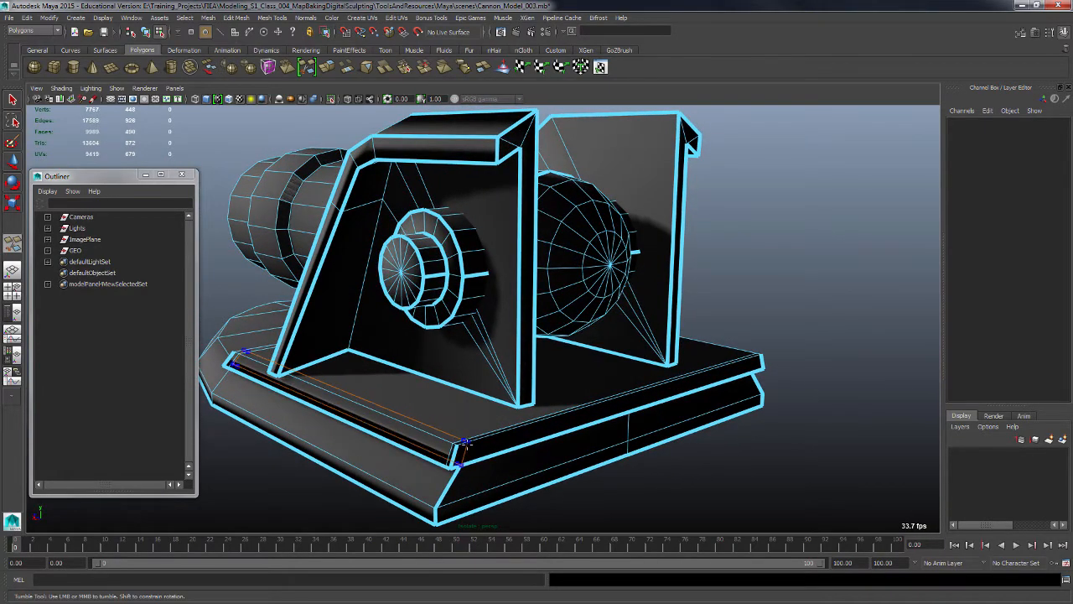
{"action": "left_click", "coordinate": [464, 441], "text": "ctrl"}
{"action": "left_click_drag", "start_coordinate": [495, 444], "coordinate": [528, 444], "text": "alt"}
{"action": "left_click", "coordinate": [628, 434], "text": "ctrl"}
{"action": "left_click", "coordinate": [452, 438], "text": "ctrl"}
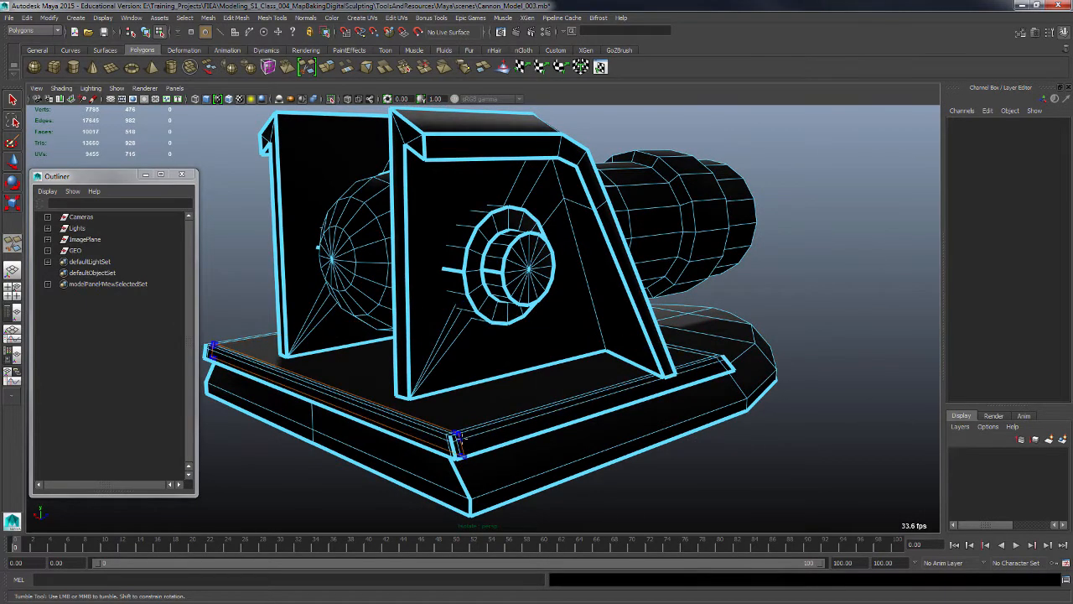
Step: Insert horizontal supporting edge loops around the thickness of the flat plate
{"action": "right_click_drag", "start_coordinate": [495, 439], "coordinate": [610, 447], "text": "alt"}
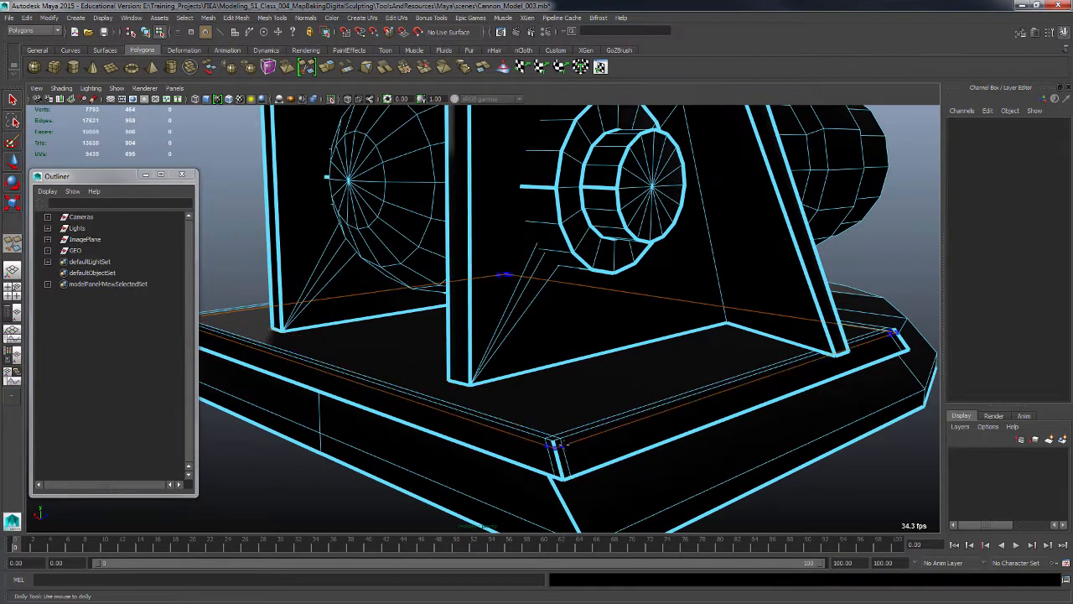
{"action": "left_click_drag", "start_coordinate": [609, 447], "coordinate": [780, 436], "text": "alt"}
{"action": "left_click", "coordinate": [559, 404], "text": "ctrl"}
Step: Check the plate's supported edges in smooth preview, and return the cannon to its unsmoothed display
{"action": "right_click_drag", "start_coordinate": [780, 436], "coordinate": [703, 424], "text": "alt"}
{"action": "left_click_drag", "start_coordinate": [702, 424], "coordinate": [663, 437], "text": "alt"}
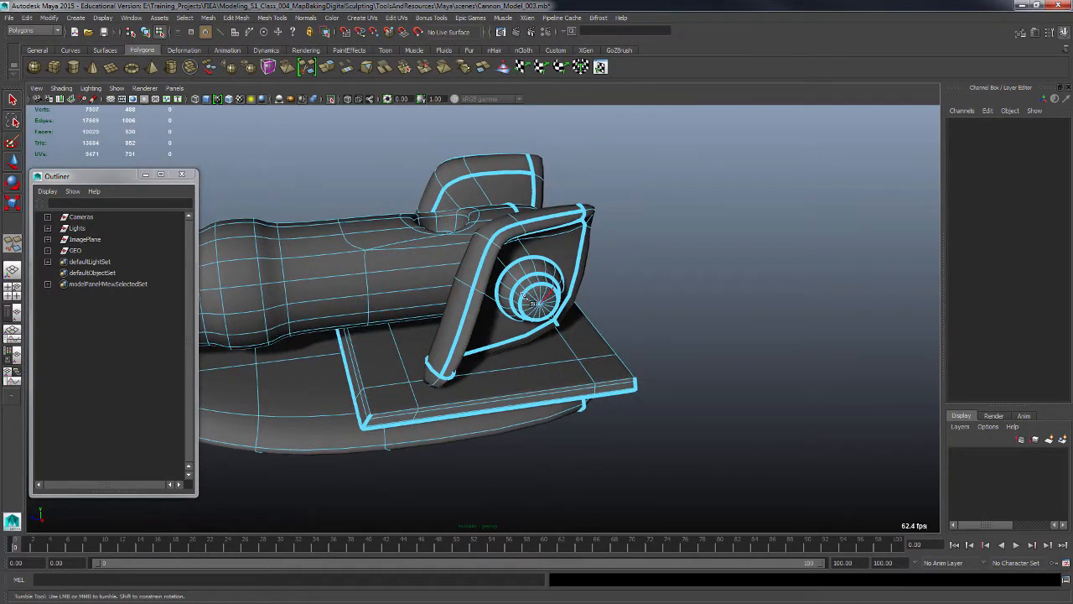
{"action": "left_click_drag", "start_coordinate": [623, 420], "coordinate": [570, 422], "text": "alt"}
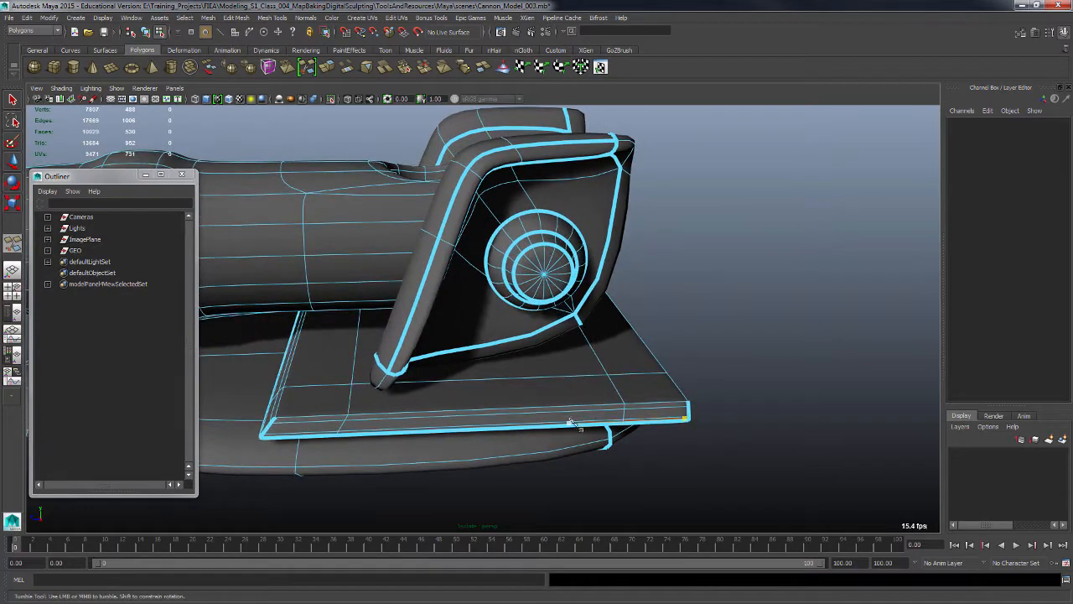
{"action": "key", "text": "1"}
{"action": "left_click_drag", "start_coordinate": [715, 415], "coordinate": [659, 396], "text": "alt"}
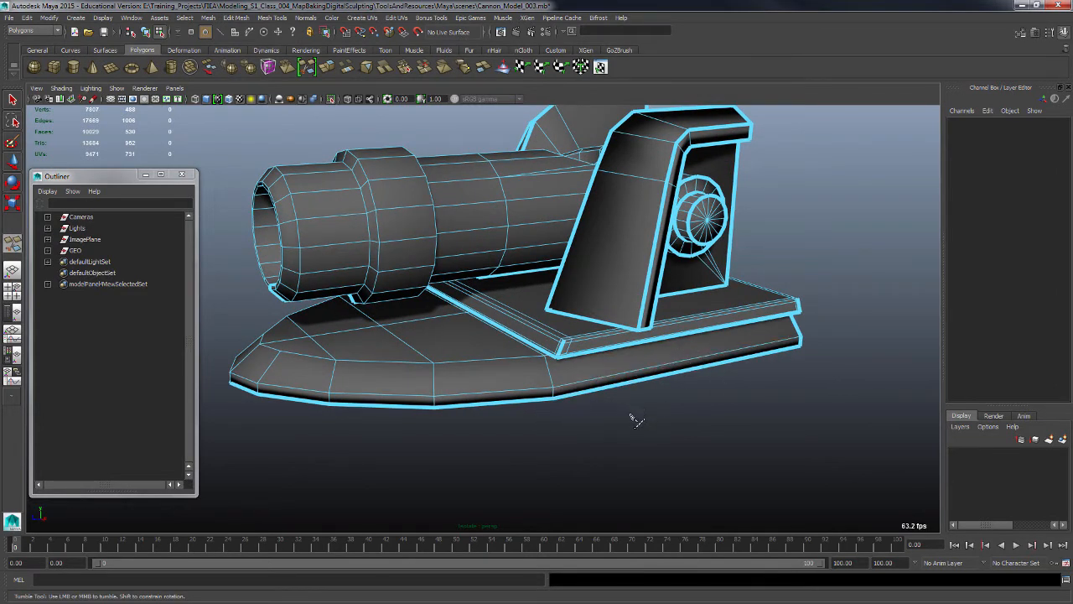
Step: Check the rounded base's shape in smooth preview, and return the cannon to its unsmoothed display
{"action": "middle_click_drag", "start_coordinate": [636, 420], "coordinate": [628, 435], "text": "alt"}
{"action": "key", "text": "3"}
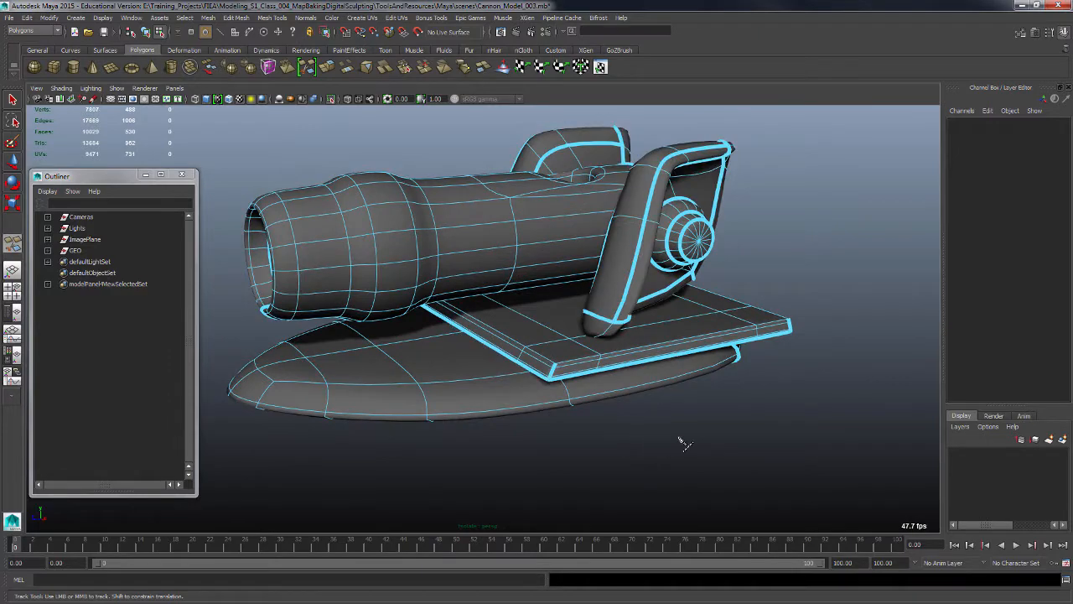
{"action": "mouse_move", "coordinate": [685, 442]}
{"action": "left_mouse_down", "text": "alt"}
{"action": "mouse_move", "coordinate": [708, 443]}
{"action": "mouse_move", "coordinate": [695, 443]}
{"action": "left_mouse_up", "text": "alt"}
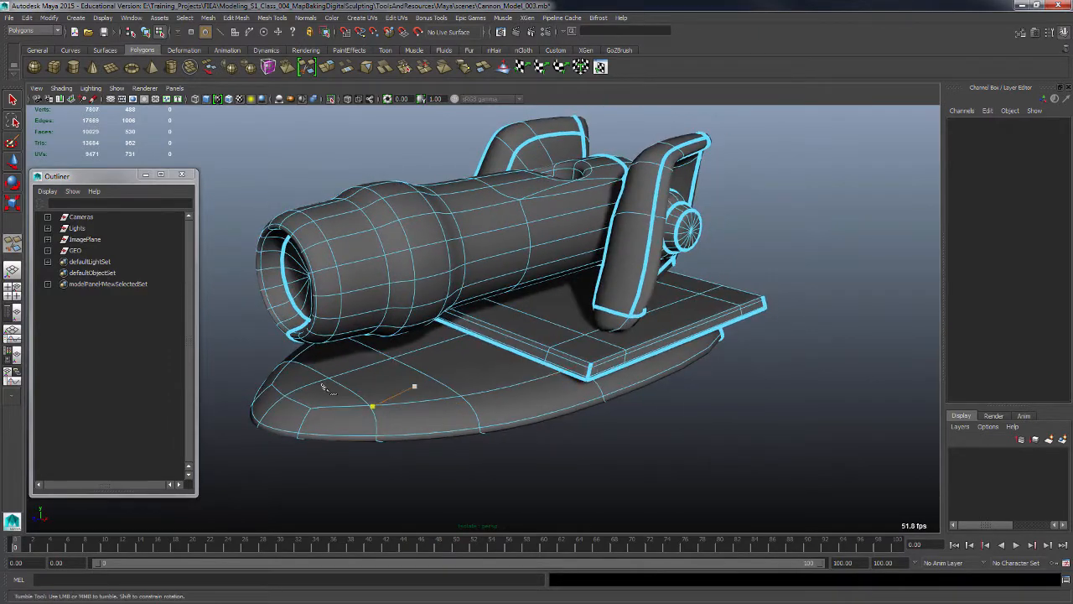
{"action": "left_click_drag", "start_coordinate": [551, 408], "coordinate": [652, 377], "text": "alt"}
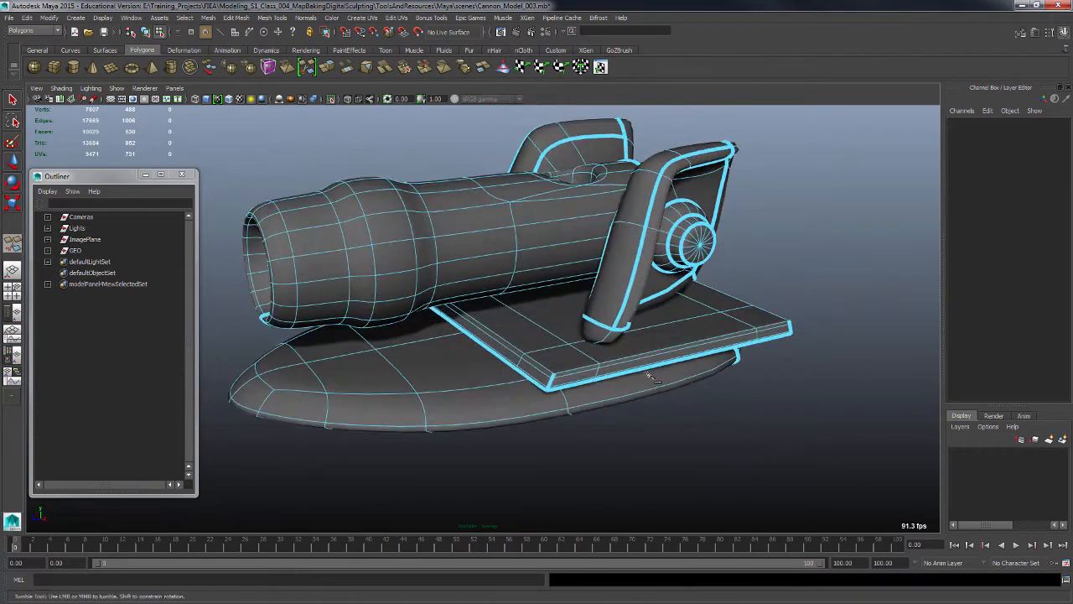
{"action": "key", "text": "1"}
Step: Delete the fan of diagonal edges on the base's underside, keeping only the central lengthwise edge
{"action": "left_click_drag", "start_coordinate": [569, 422], "coordinate": [639, 411], "text": "alt"}
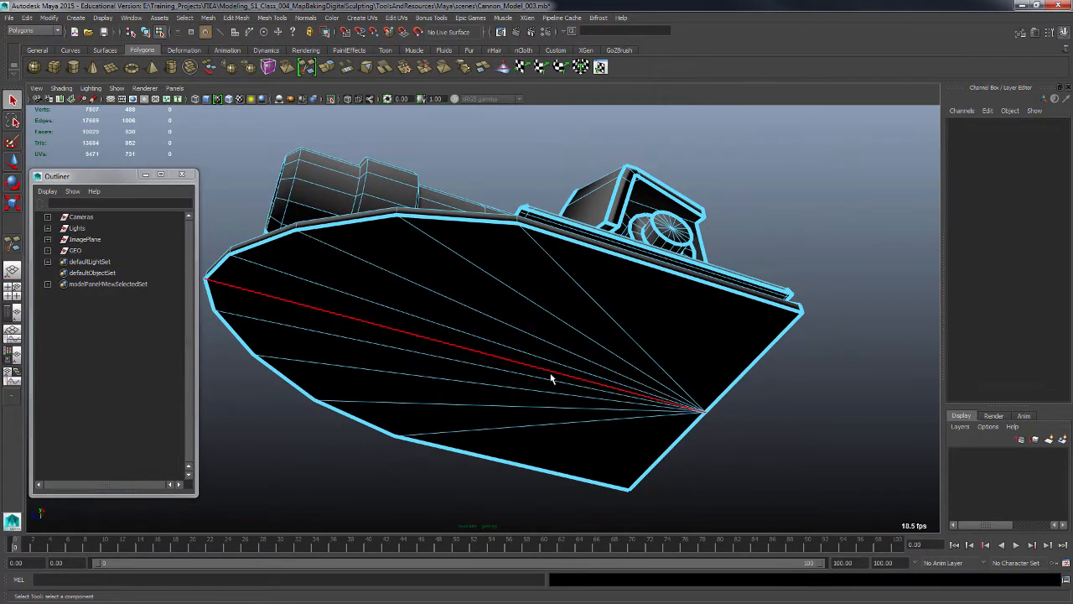
{"action": "key", "text": "F10"}
{"action": "left_click", "coordinate": [604, 306]}
{"action": "left_click", "coordinate": [568, 343], "text": "shift"}
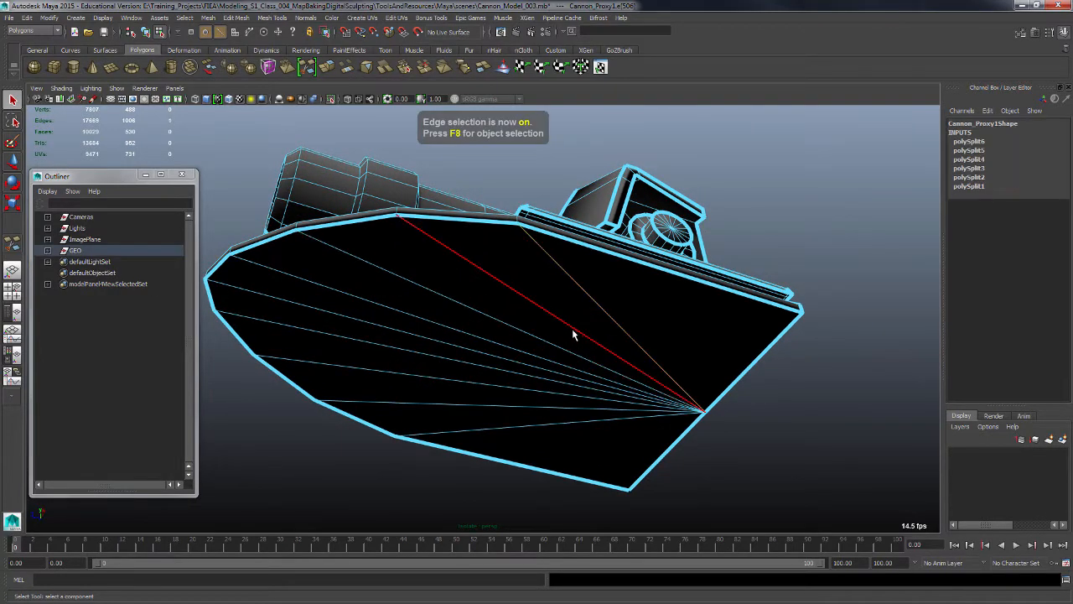
{"action": "left_click", "coordinate": [572, 328], "text": "shift"}
{"action": "left_click", "coordinate": [568, 364], "text": "shift"}
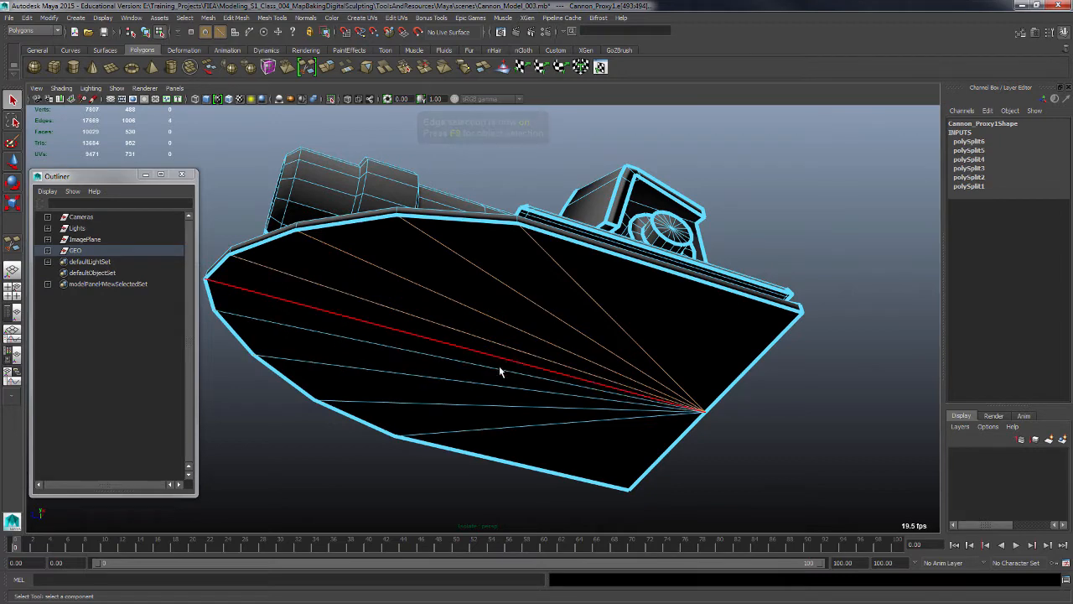
{"action": "left_click", "coordinate": [497, 369], "text": "shift"}
{"action": "left_click", "coordinate": [499, 389], "text": "shift"}
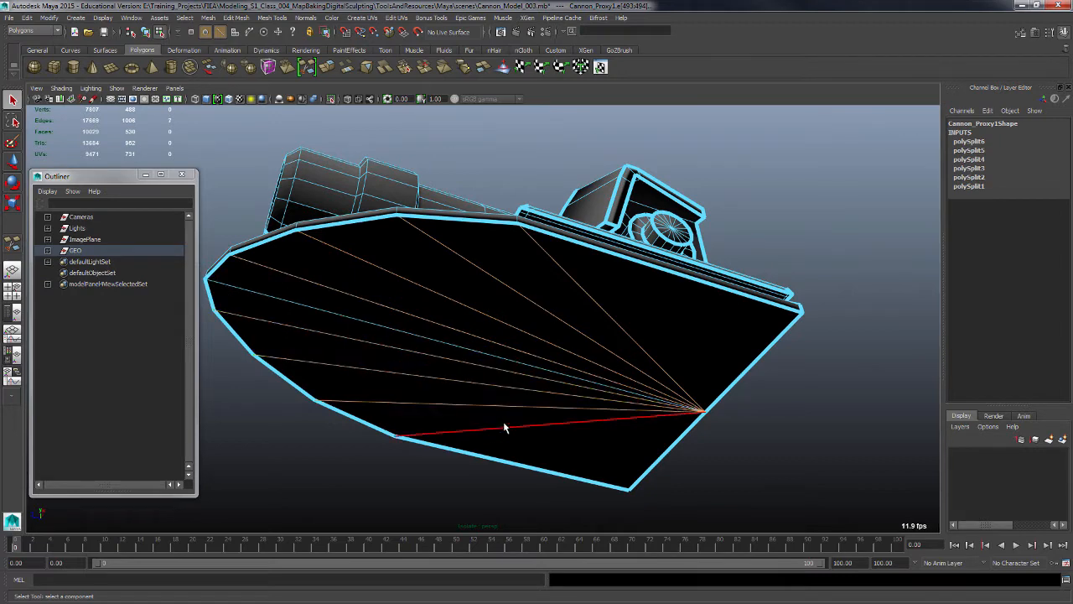
{"action": "key", "text": "Delete"}
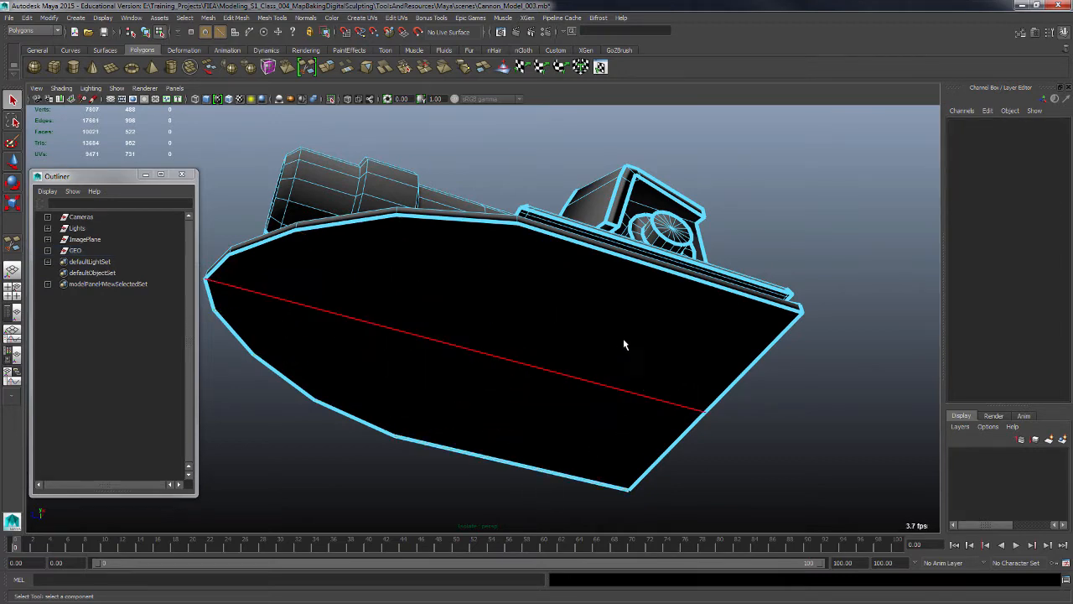
Step: Return to object selection and delete the proxy cannon's construction history
{"action": "left_click_drag", "start_coordinate": [623, 344], "coordinate": [502, 398], "text": "alt"}
{"action": "key", "text": "F8"}
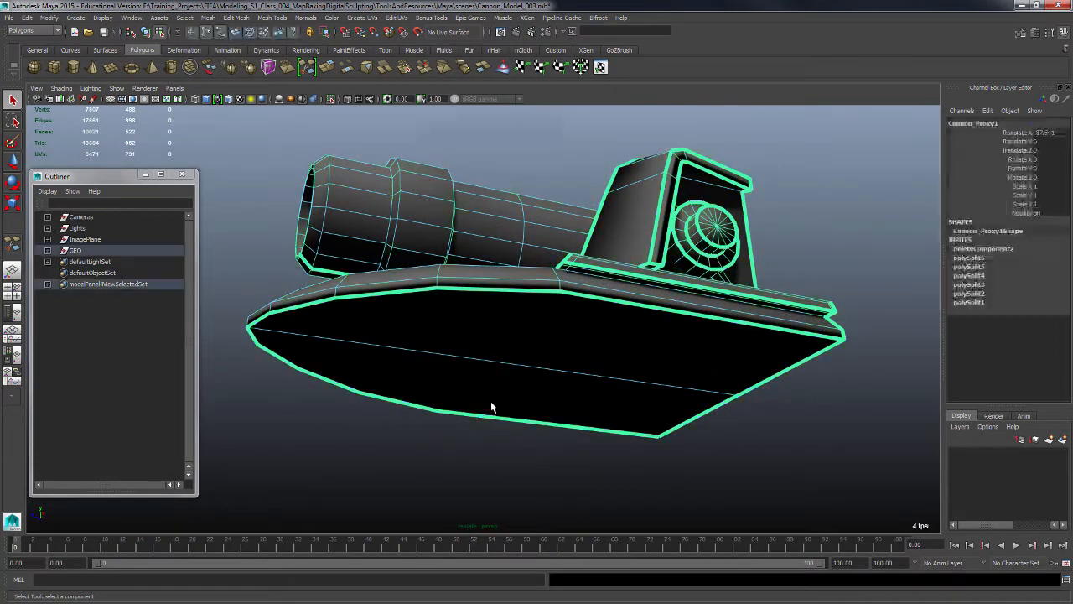
{"action": "key", "text": "alt+shift+d"}
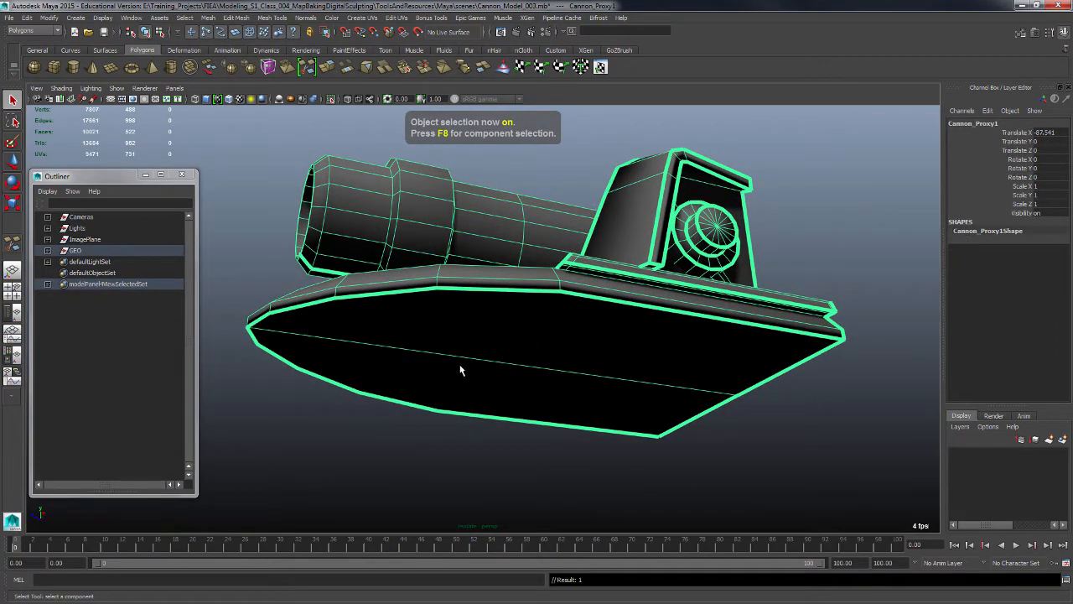
{"action": "mouse_move", "coordinate": [456, 376]}
{"action": "right_mouse_down"}
{"action": "mouse_move", "coordinate": [419, 364]}
{"action": "mouse_move", "coordinate": [423, 350]}
{"action": "right_mouse_up"}
{"action": "left_click_drag", "start_coordinate": [541, 398], "coordinate": [537, 297], "text": "alt"}
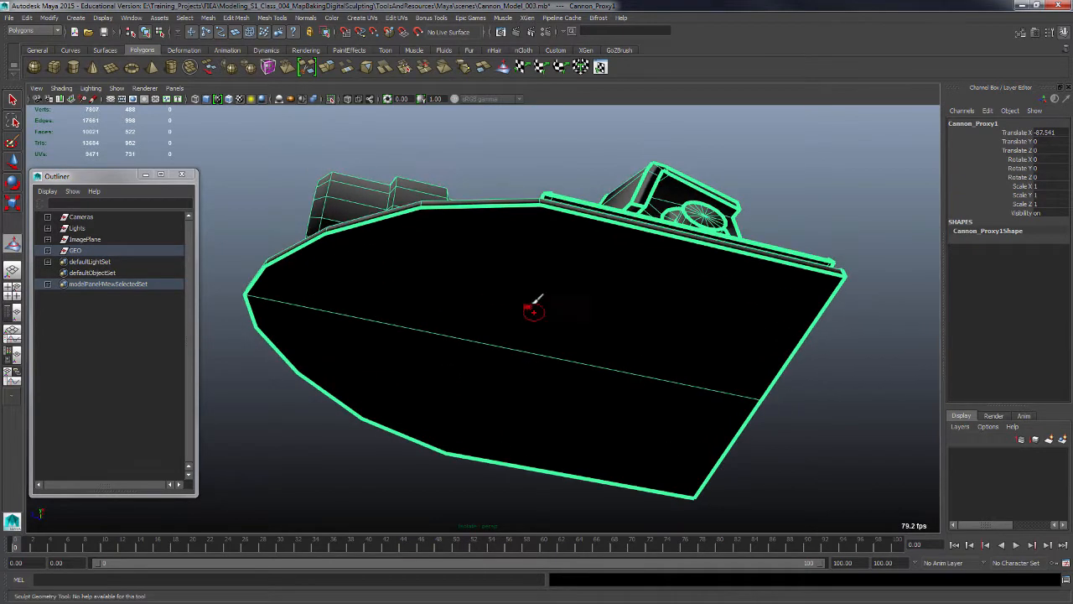
Step: Cut edges across the base's underside with Multi-Cut, joining opposite outline vertices from the widest part toward the nose
{"action": "right_click_drag", "start_coordinate": [493, 359], "coordinate": [457, 343], "text": "shift"}
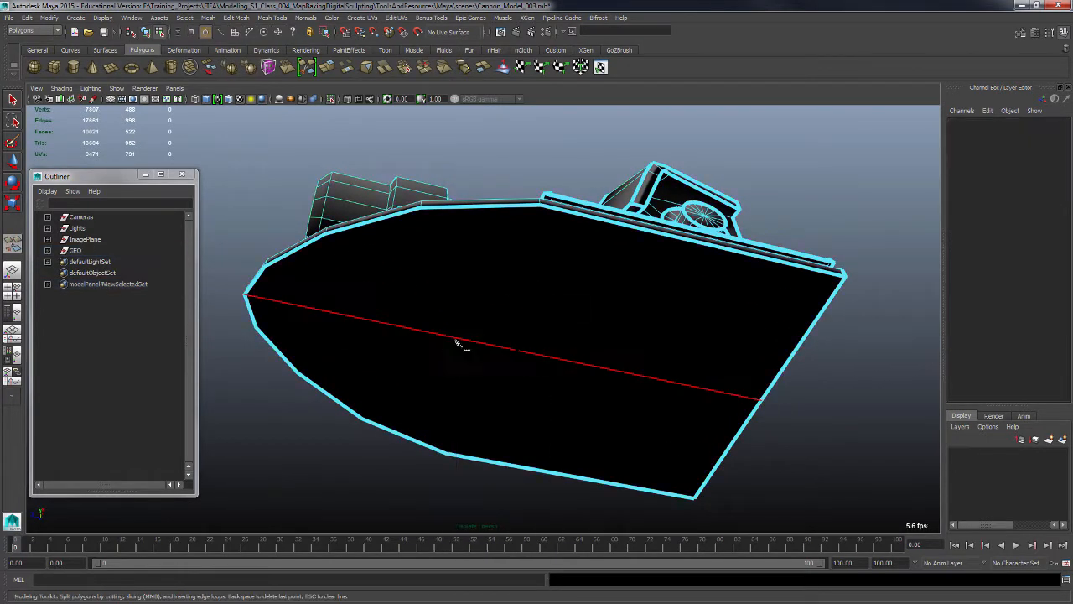
{"action": "left_click_drag", "start_coordinate": [549, 209], "coordinate": [518, 216]}
{"action": "left_click_drag", "start_coordinate": [515, 350], "coordinate": [511, 304], "text": "alt"}
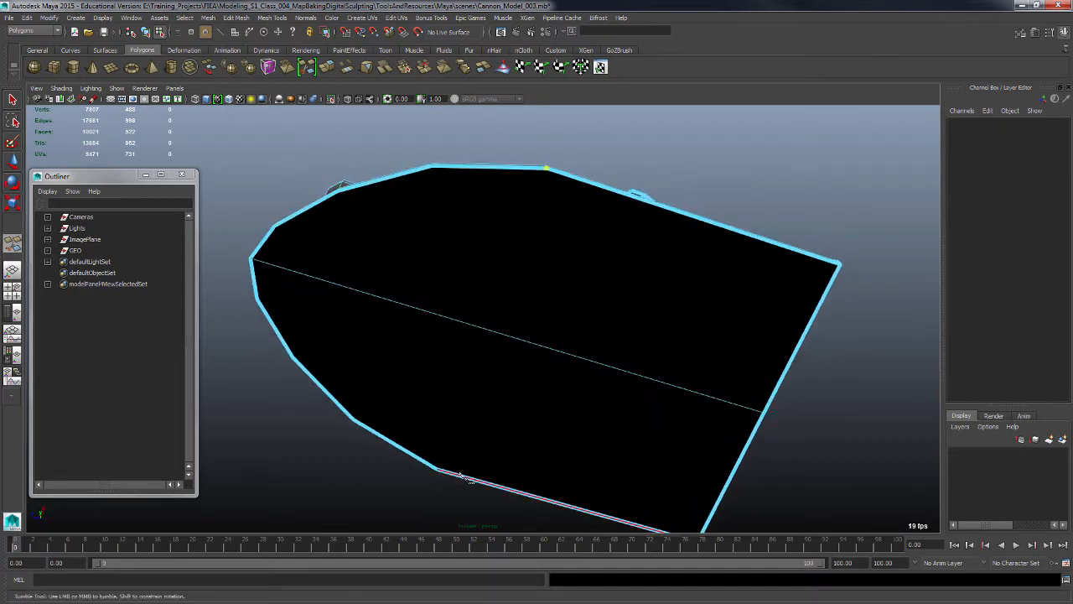
{"action": "left_click_drag", "start_coordinate": [467, 476], "coordinate": [409, 477]}
{"action": "key", "text": "Return"}
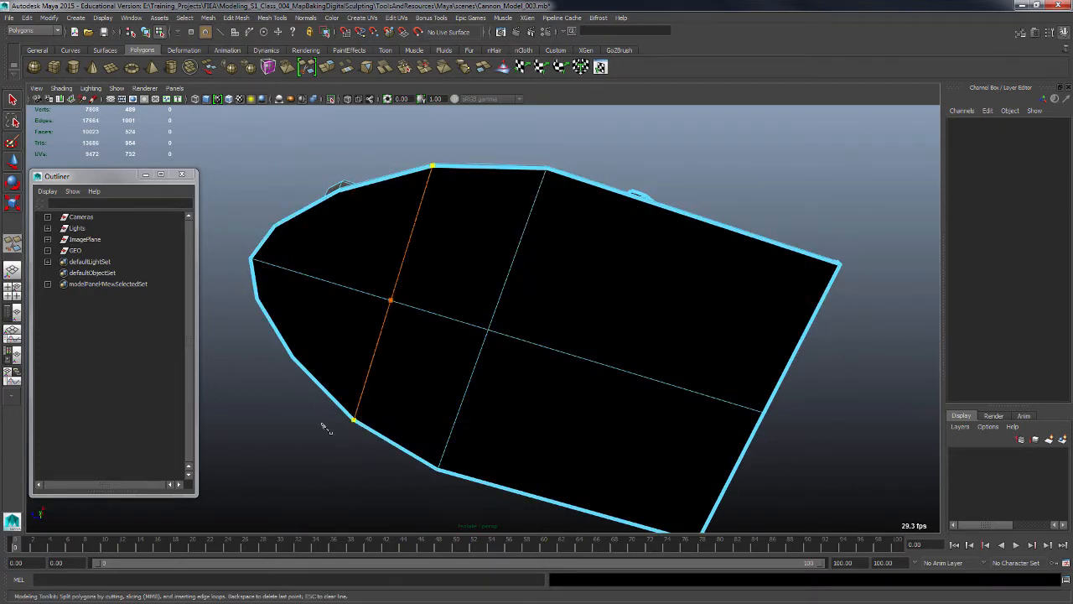
{"action": "key", "text": "Return"}
{"action": "left_click", "coordinate": [317, 377]}
{"action": "key", "text": "Return"}
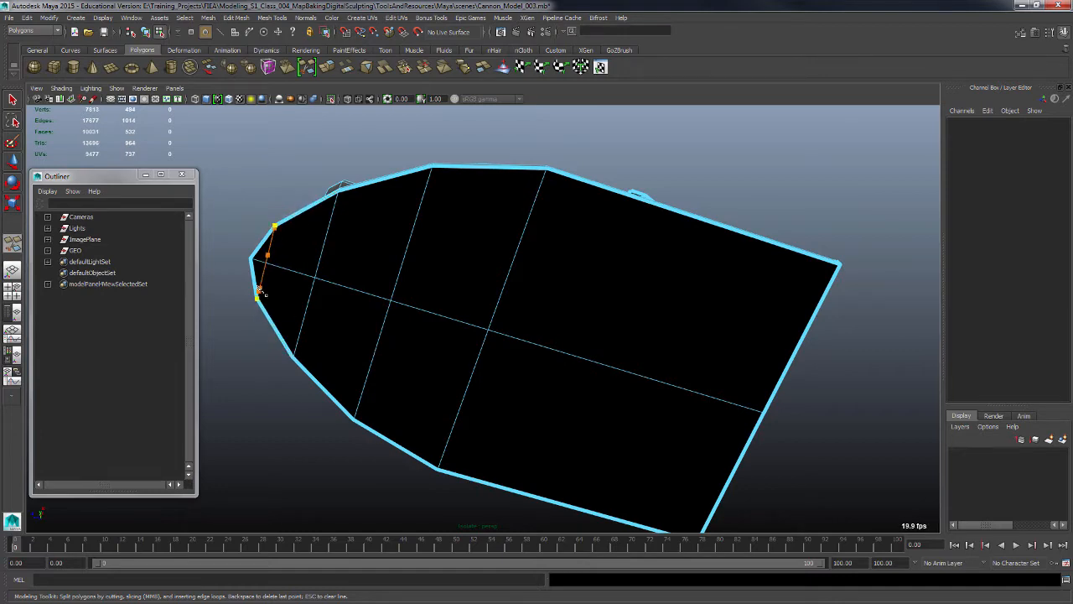
Step: Undo the misplaced cut at the underside's nose and recut it directly between the two opposite outline vertices
{"action": "scroll", "coordinate": [342, 391], "scroll_direction": "down", "scroll_amount": 5}
{"action": "left_click_drag", "start_coordinate": [352, 383], "coordinate": [394, 442], "text": "alt"}
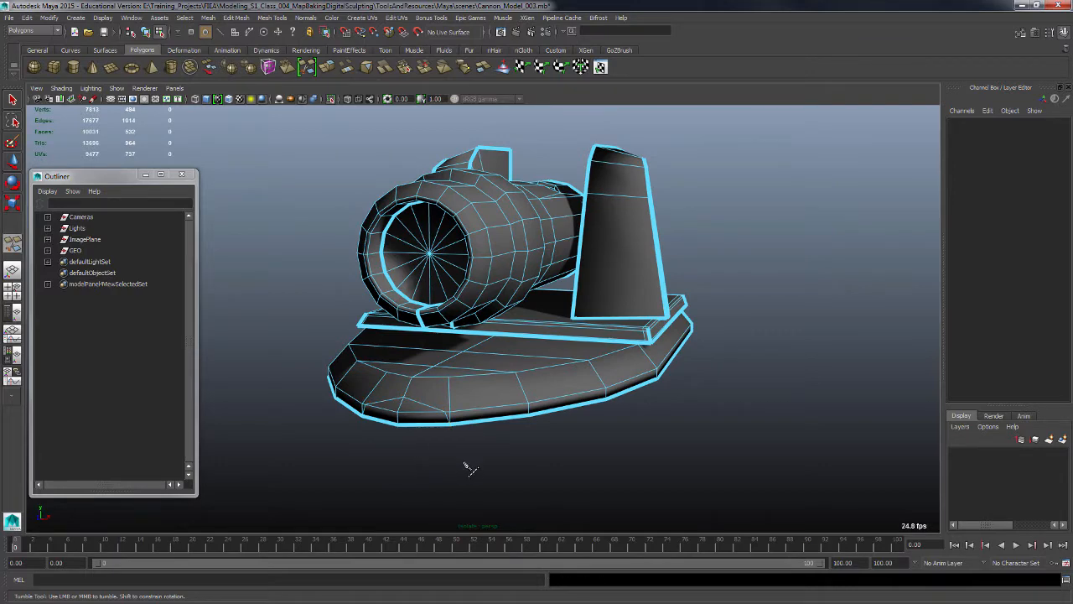
{"action": "left_click_drag", "start_coordinate": [484, 462], "coordinate": [421, 381], "text": "alt"}
{"action": "middle_click_drag", "start_coordinate": [422, 382], "coordinate": [445, 414], "text": "alt"}
{"action": "right_click_drag", "start_coordinate": [389, 333], "coordinate": [416, 330], "text": "alt"}
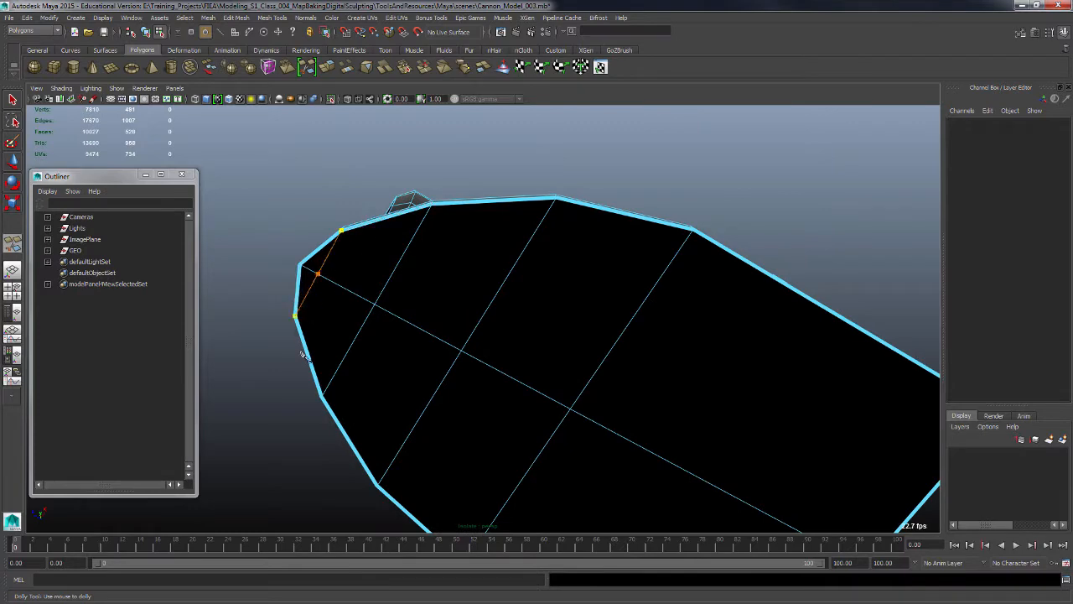
Step: Inspect the recut underside of the base in smooth preview
{"action": "left_click_drag", "start_coordinate": [359, 403], "coordinate": [474, 446], "text": "alt"}
{"action": "middle_click_drag", "start_coordinate": [474, 446], "coordinate": [486, 431], "text": "alt"}
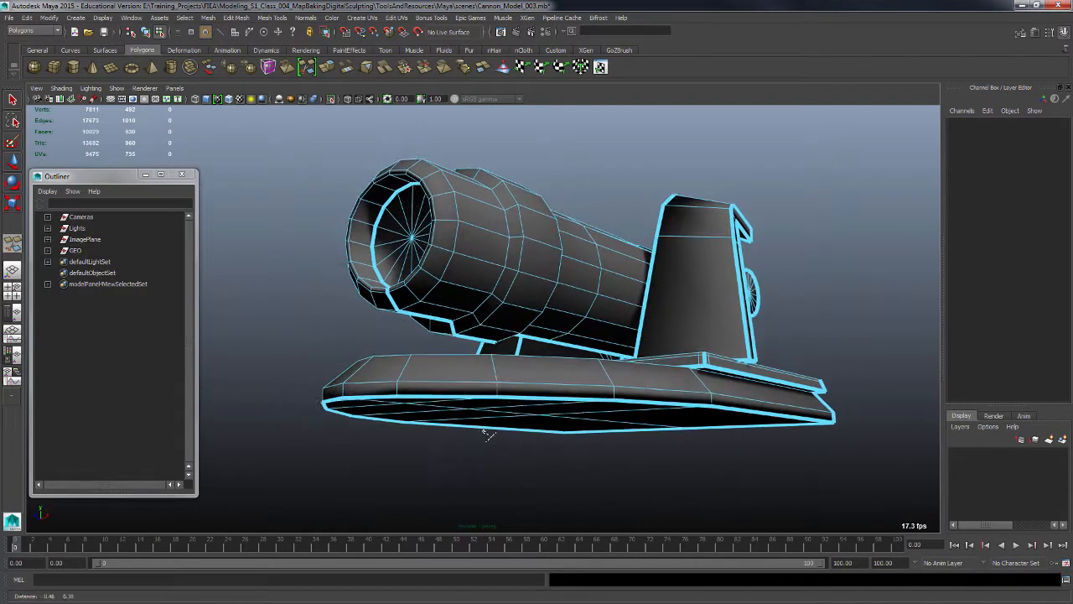
{"action": "right_click_drag", "start_coordinate": [487, 431], "coordinate": [444, 423], "text": "alt"}
{"action": "left_click_drag", "start_coordinate": [575, 480], "coordinate": [444, 426], "text": "alt"}
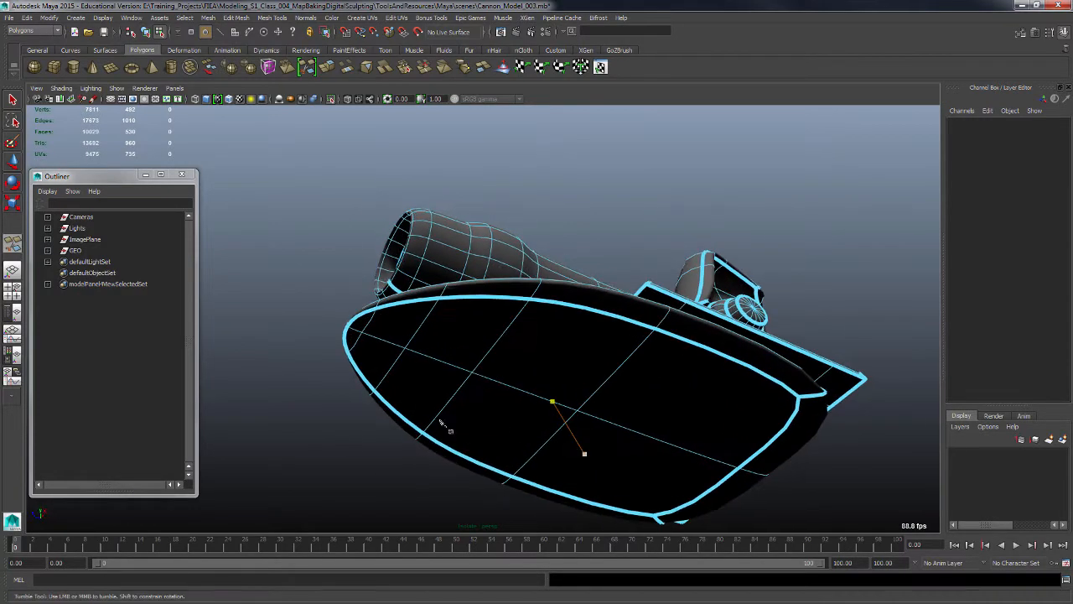
Step: Insert a supporting edge loop around the base's sloped side, just below its upper edge
{"action": "left_click_drag", "start_coordinate": [625, 474], "coordinate": [459, 494], "text": "alt"}
{"action": "right_click_drag", "start_coordinate": [459, 494], "coordinate": [524, 493], "text": "alt"}
{"action": "double_click", "coordinate": [445, 415]}
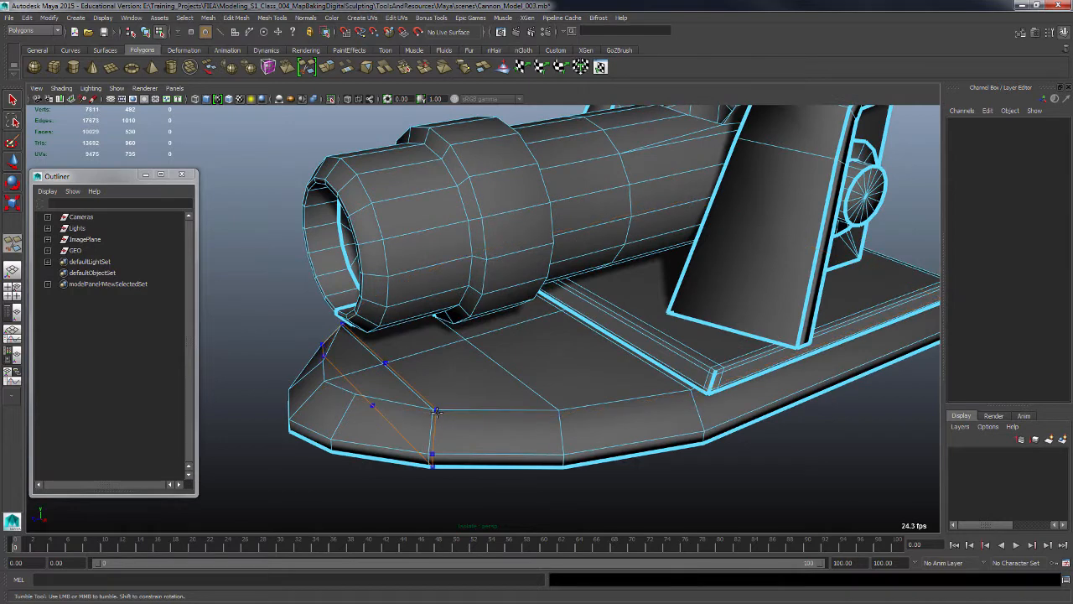
{"action": "left_click", "coordinate": [432, 414], "text": "ctrl"}
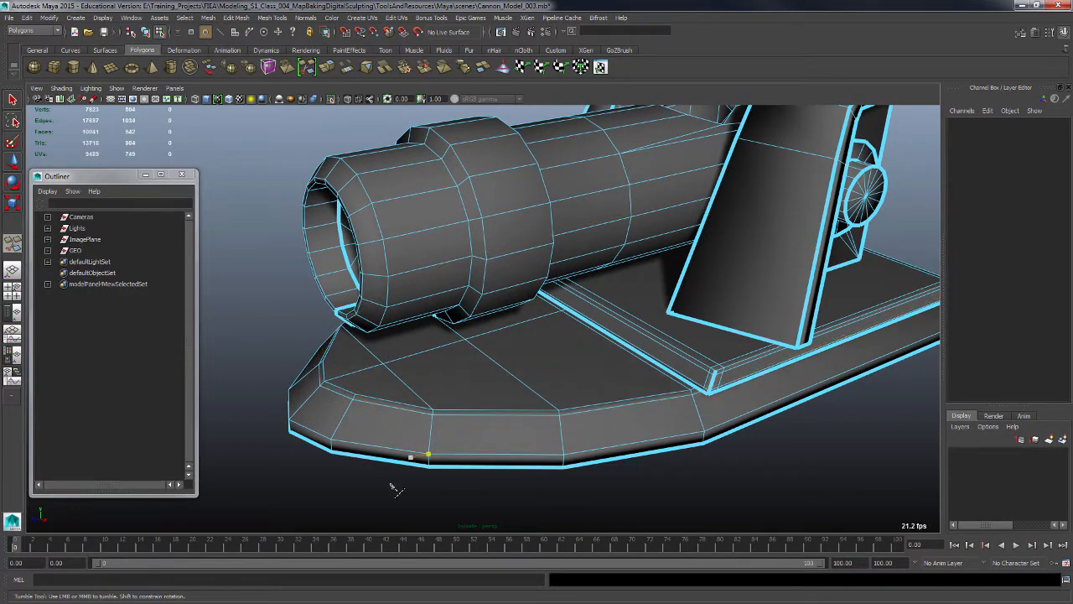
Step: Insert supporting edge loops around the base's lower rim, close to the lower bevel edge and the bottom edge
{"action": "left_click_drag", "start_coordinate": [424, 476], "coordinate": [399, 508], "text": "alt"}
{"action": "right_click_drag", "start_coordinate": [400, 508], "coordinate": [407, 445], "text": "alt"}
{"action": "left_click", "coordinate": [400, 442], "text": "ctrl"}
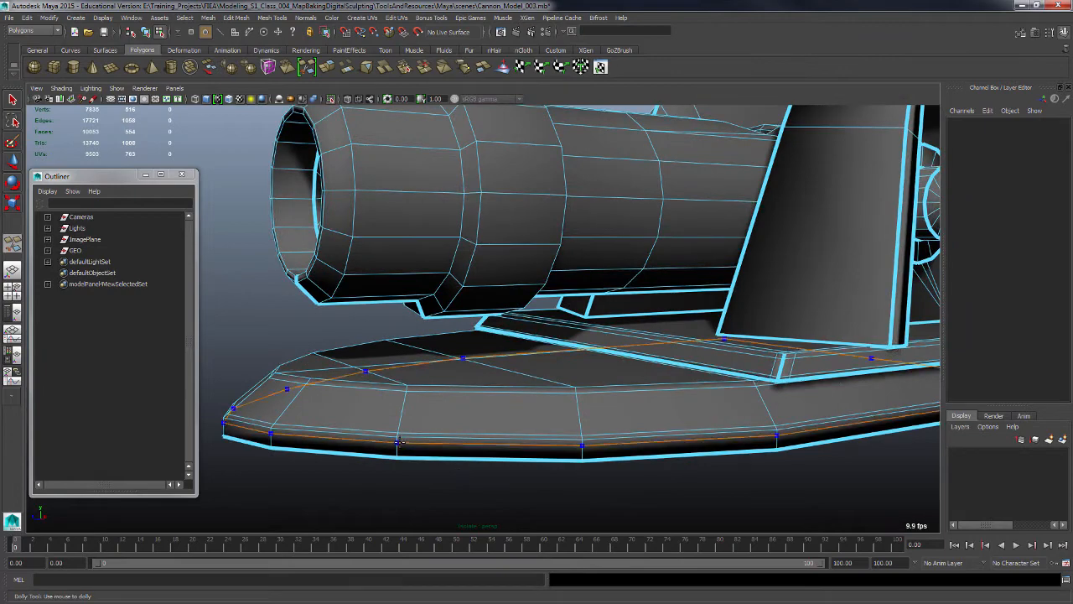
{"action": "left_click_drag", "start_coordinate": [383, 486], "coordinate": [522, 466], "text": "alt"}
{"action": "left_click", "coordinate": [440, 476], "text": "ctrl"}
{"action": "right_click_drag", "start_coordinate": [522, 467], "coordinate": [481, 447], "text": "alt"}
Step: Check the base's rim and rear corners in smooth preview, and return to the unsmoothed display
{"action": "left_click_drag", "start_coordinate": [363, 379], "coordinate": [379, 341], "text": "alt"}
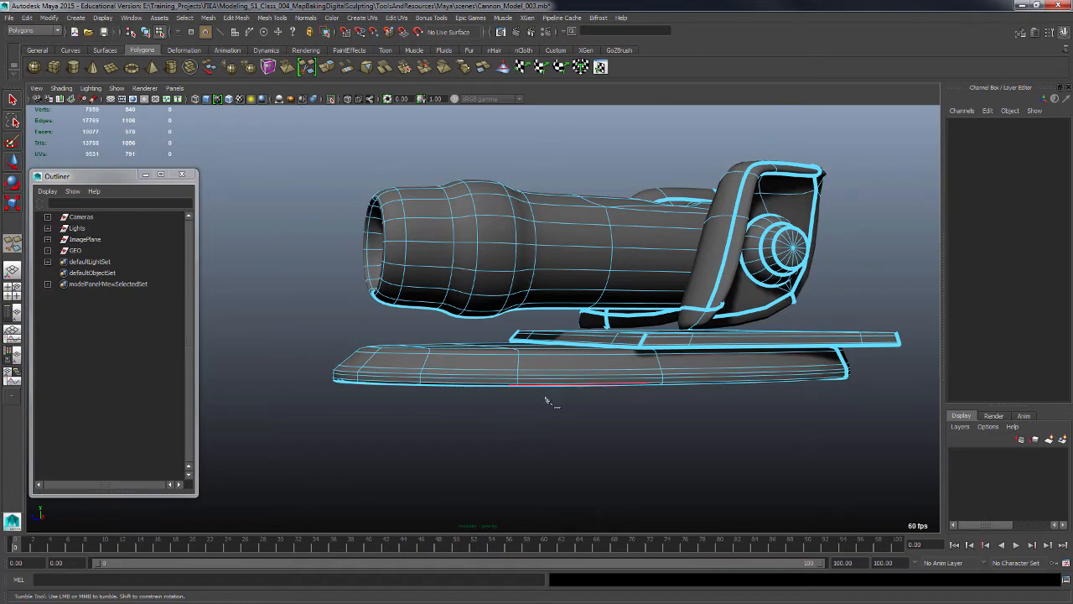
{"action": "left_click_drag", "start_coordinate": [546, 401], "coordinate": [573, 417], "text": "alt"}
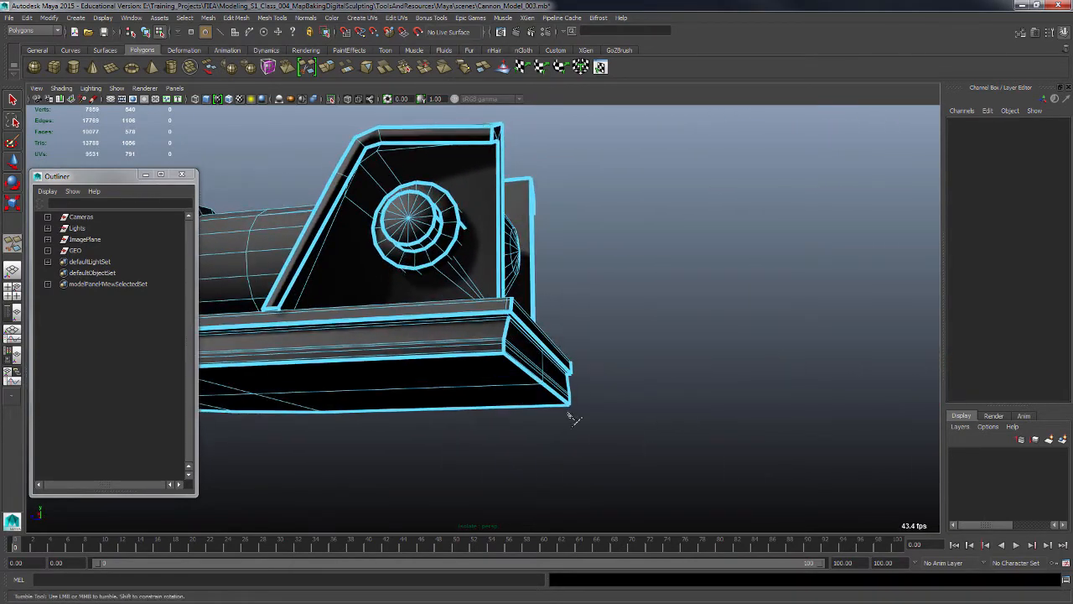
{"action": "key", "text": "3"}
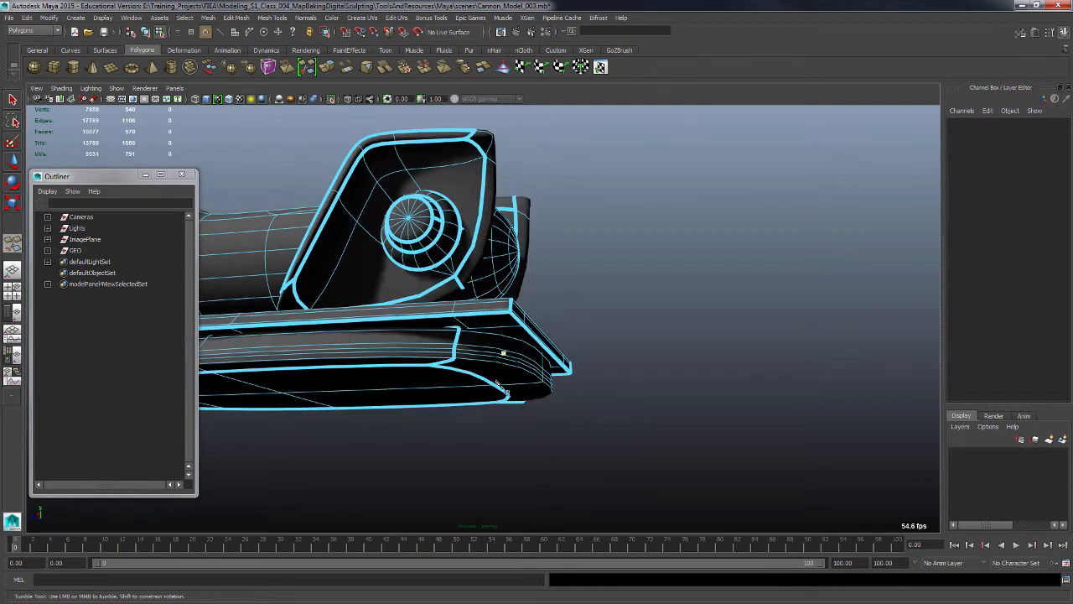
{"action": "key", "text": "1"}
Step: Insert a supporting edge loop close to the base's rear edge
{"action": "left_click_drag", "start_coordinate": [507, 408], "coordinate": [555, 405], "text": "alt"}
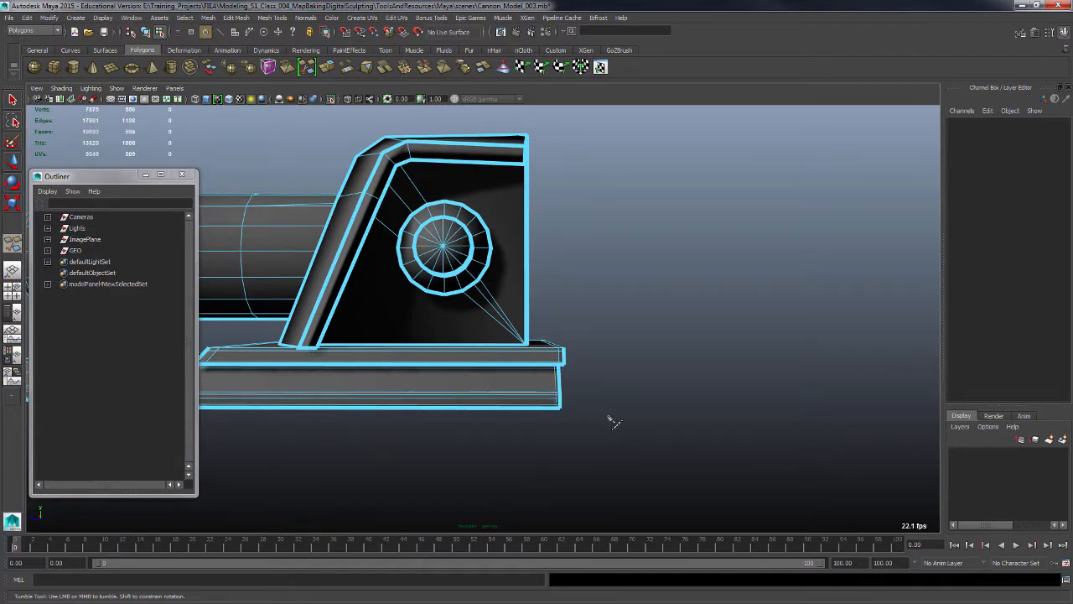
{"action": "left_click_drag", "start_coordinate": [613, 421], "coordinate": [524, 433], "text": "alt"}
{"action": "key", "text": "1"}
{"action": "right_click_drag", "start_coordinate": [439, 455], "coordinate": [515, 445], "text": "alt"}
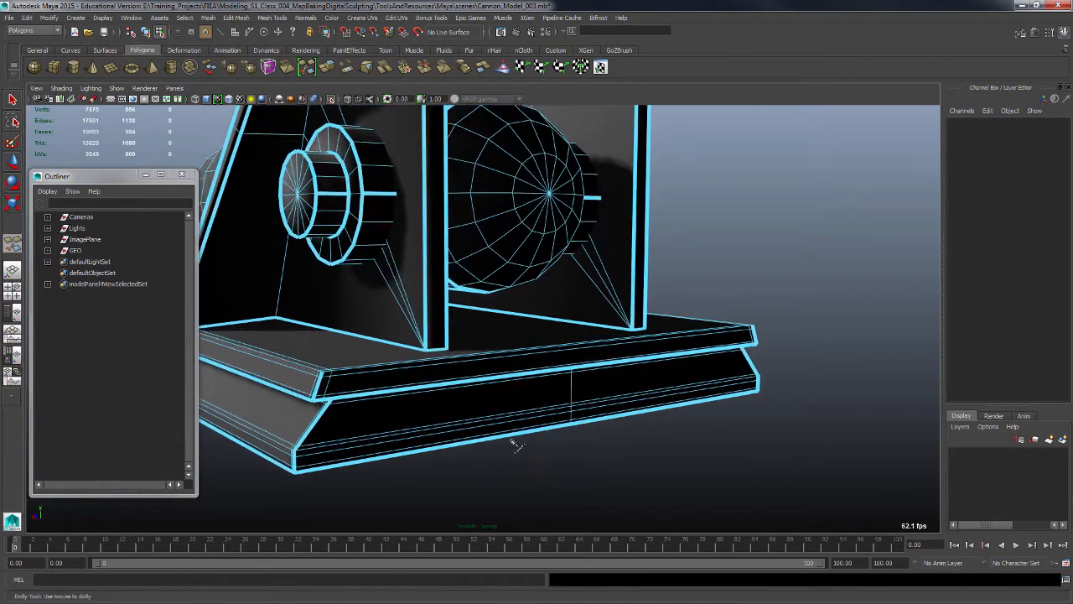
Step: Try to insert supporting edge loops close to both side edges of the base, starting from its rear corners
{"action": "left_click_drag", "start_coordinate": [320, 457], "coordinate": [526, 430], "text": "alt"}
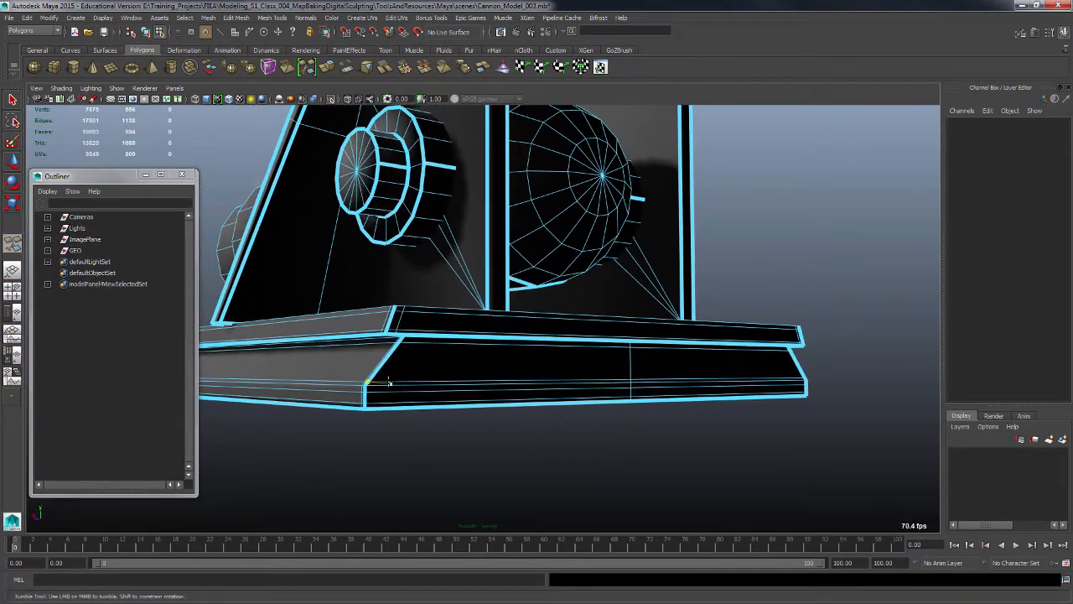
{"action": "left_click_drag", "start_coordinate": [381, 384], "coordinate": [390, 394], "text": "alt"}
{"action": "middle_click_drag", "start_coordinate": [391, 395], "coordinate": [346, 328], "text": "alt"}
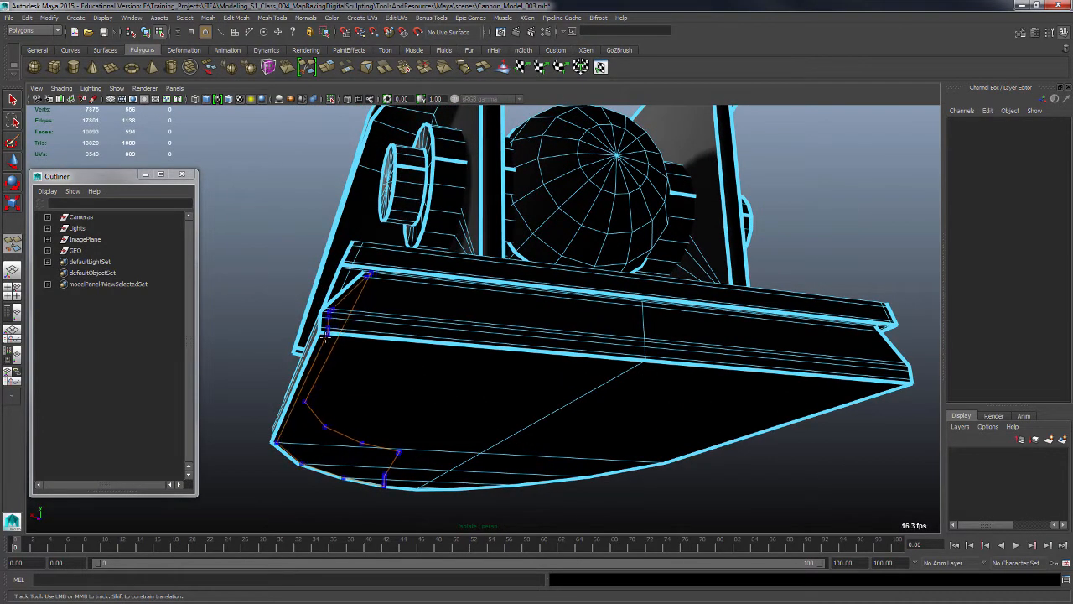
{"action": "key", "text": "Return"}
{"action": "scroll", "coordinate": [395, 391], "scroll_direction": "up", "scroll_amount": 10}
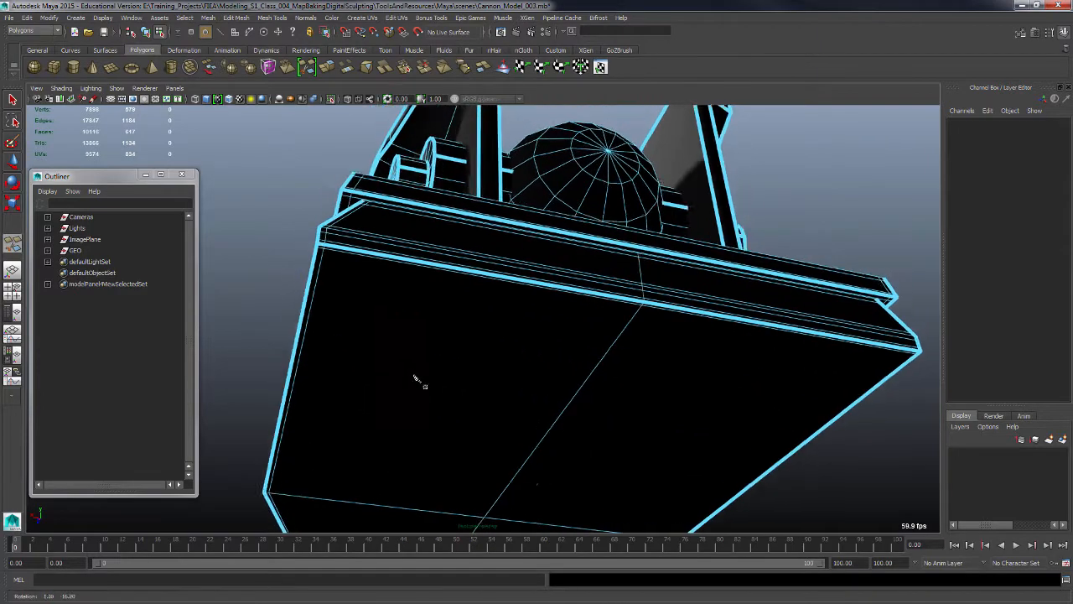
{"action": "left_click_drag", "start_coordinate": [429, 401], "coordinate": [281, 451], "text": "alt"}
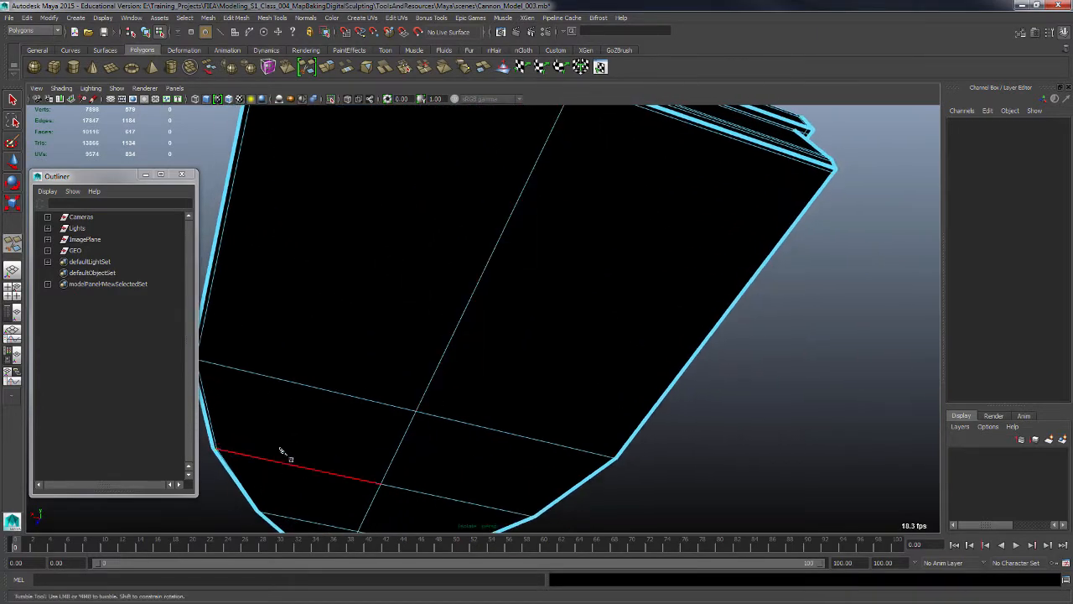
{"action": "left_click_drag", "start_coordinate": [415, 412], "coordinate": [620, 281], "text": "alt"}
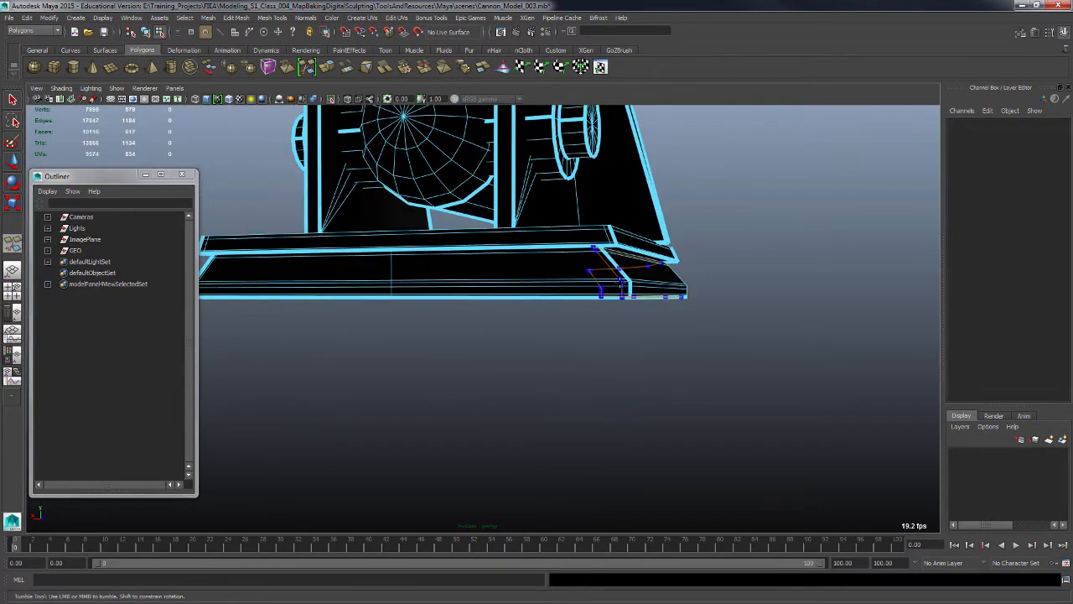
{"action": "left_click_drag", "start_coordinate": [635, 388], "coordinate": [591, 415], "text": "alt"}
Step: Inspect the base's nose in smooth preview, and undo the two side edge loops
{"action": "left_click_drag", "start_coordinate": [627, 486], "coordinate": [737, 500], "text": "alt"}
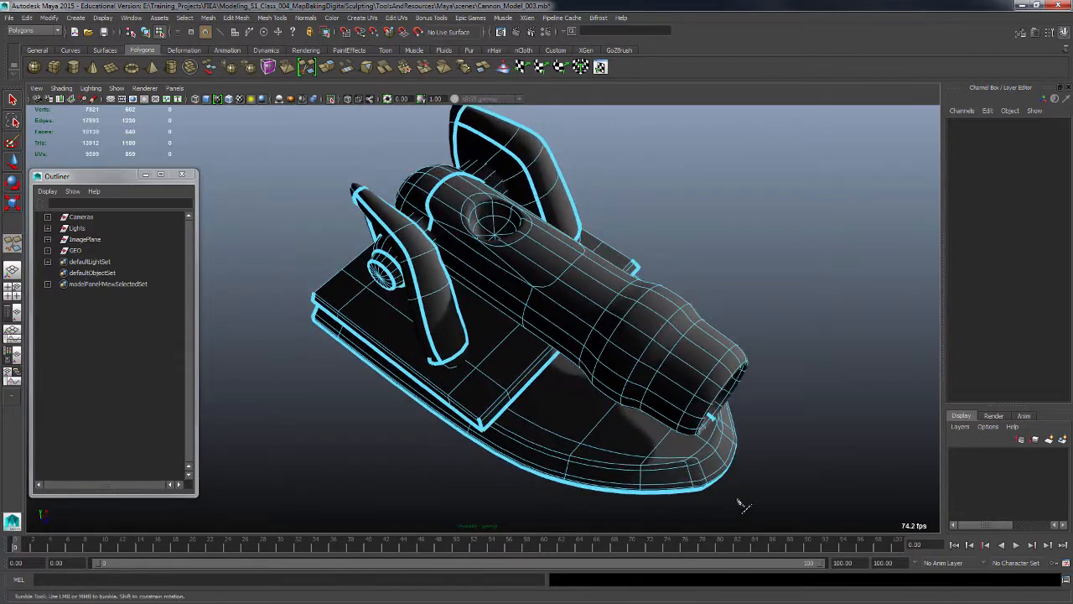
{"action": "middle_click_drag", "start_coordinate": [738, 500], "coordinate": [584, 389], "text": "alt"}
{"action": "right_click_drag", "start_coordinate": [584, 389], "coordinate": [675, 453], "text": "alt"}
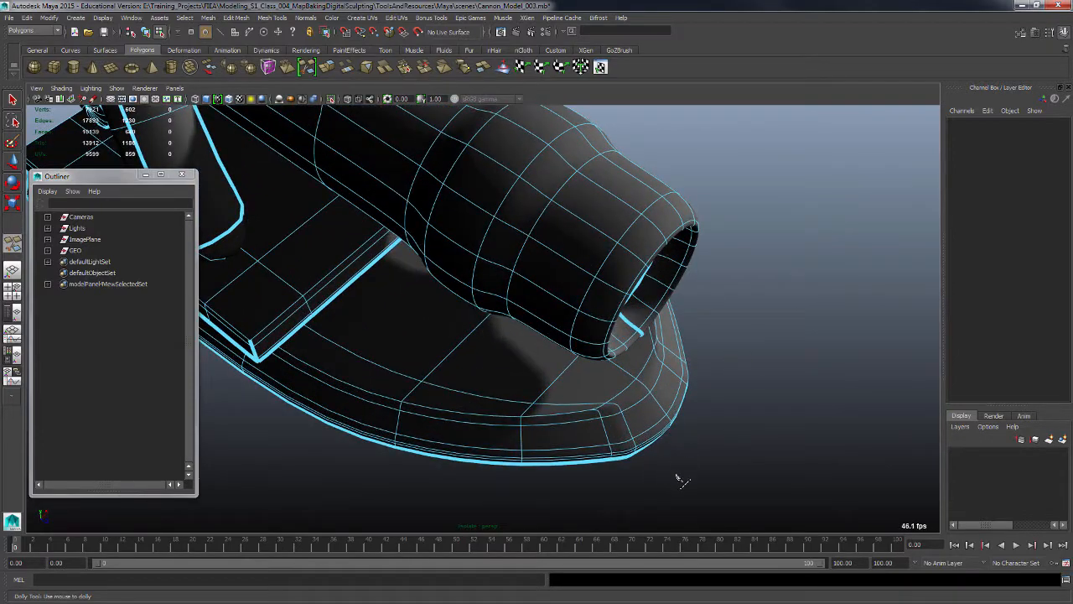
{"action": "left_click_drag", "start_coordinate": [621, 484], "coordinate": [538, 359], "text": "alt"}
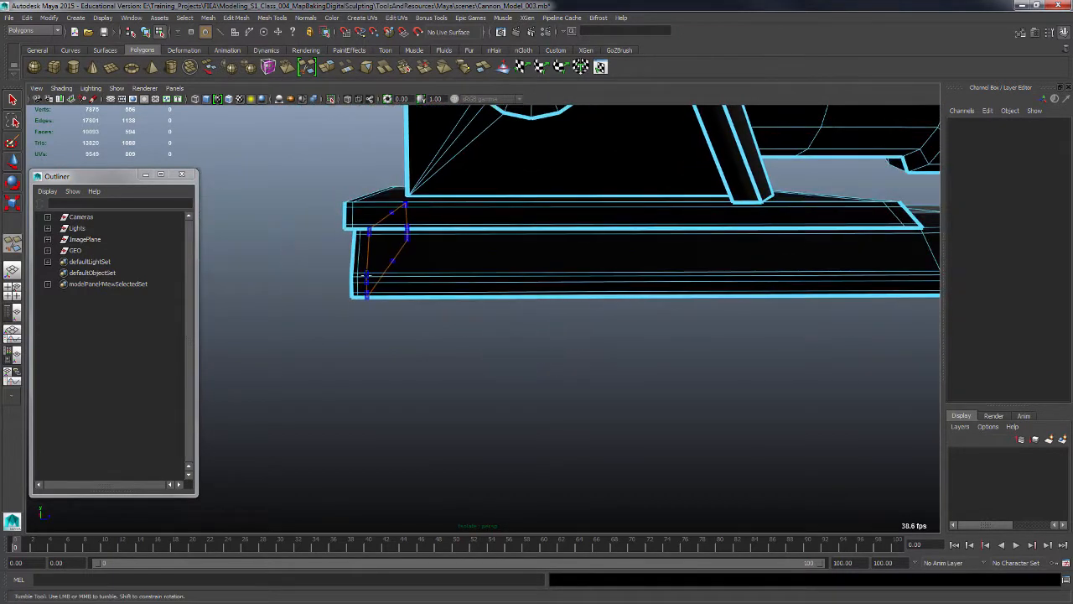
Step: Insert two supporting edge loops across the base close to its rear end, running over both sides
{"action": "left_click", "coordinate": [364, 276]}
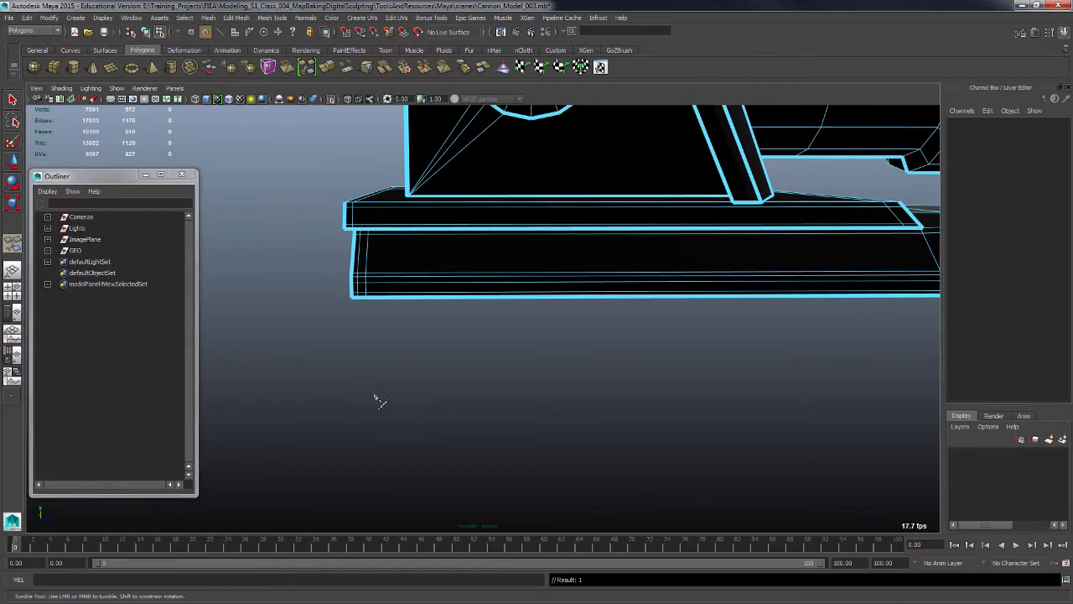
{"action": "left_click_drag", "start_coordinate": [379, 400], "coordinate": [538, 431], "text": "alt"}
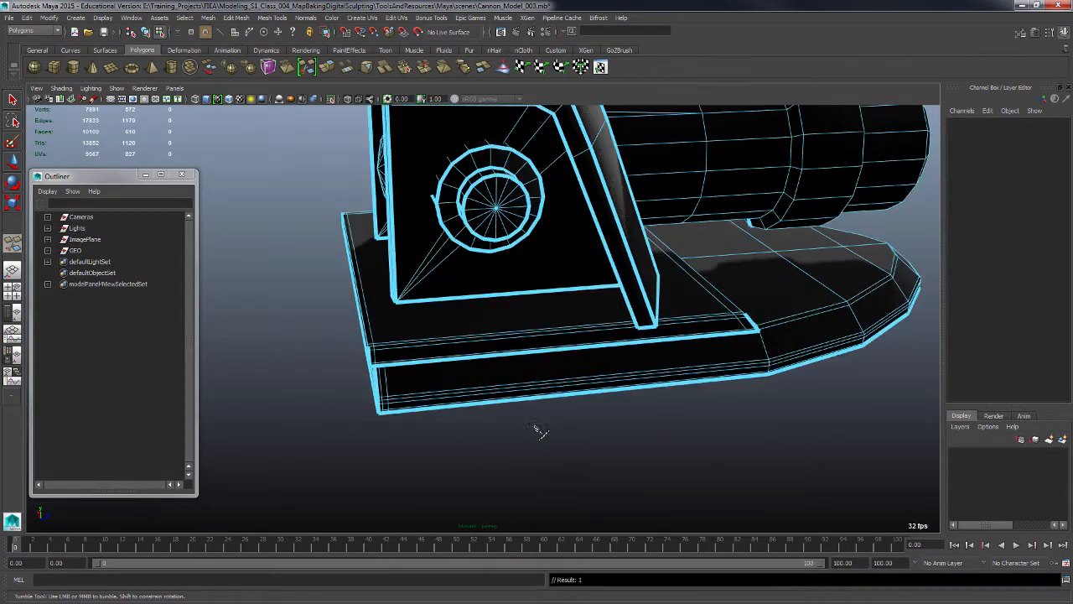
{"action": "right_click_drag", "start_coordinate": [452, 430], "coordinate": [337, 377], "text": "alt"}
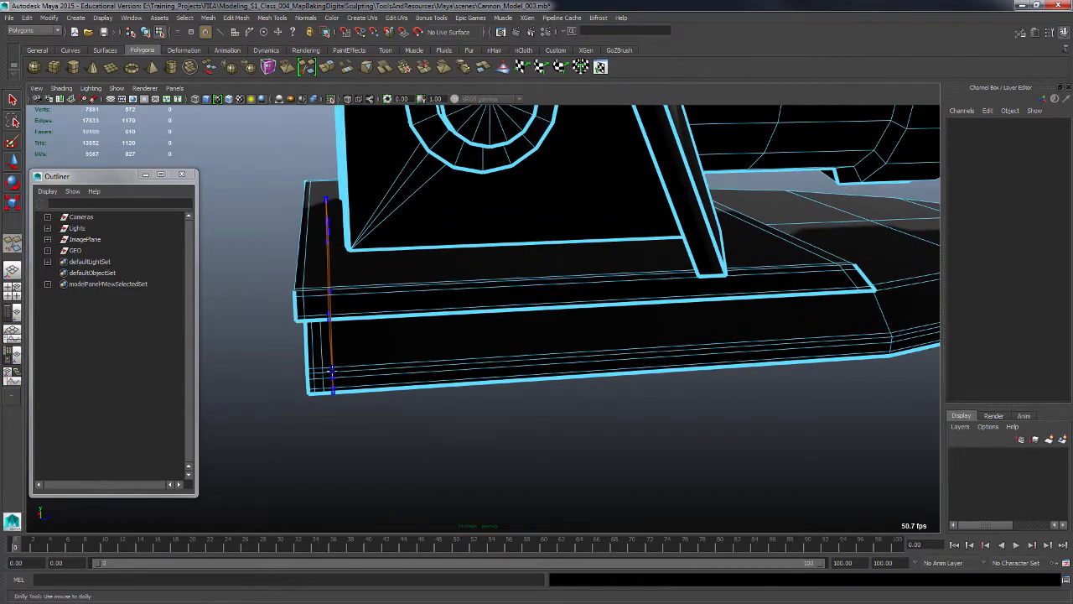
{"action": "left_click_drag", "start_coordinate": [366, 460], "coordinate": [722, 430], "text": "alt"}
{"action": "middle_click_drag", "start_coordinate": [723, 429], "coordinate": [697, 445], "text": "alt"}
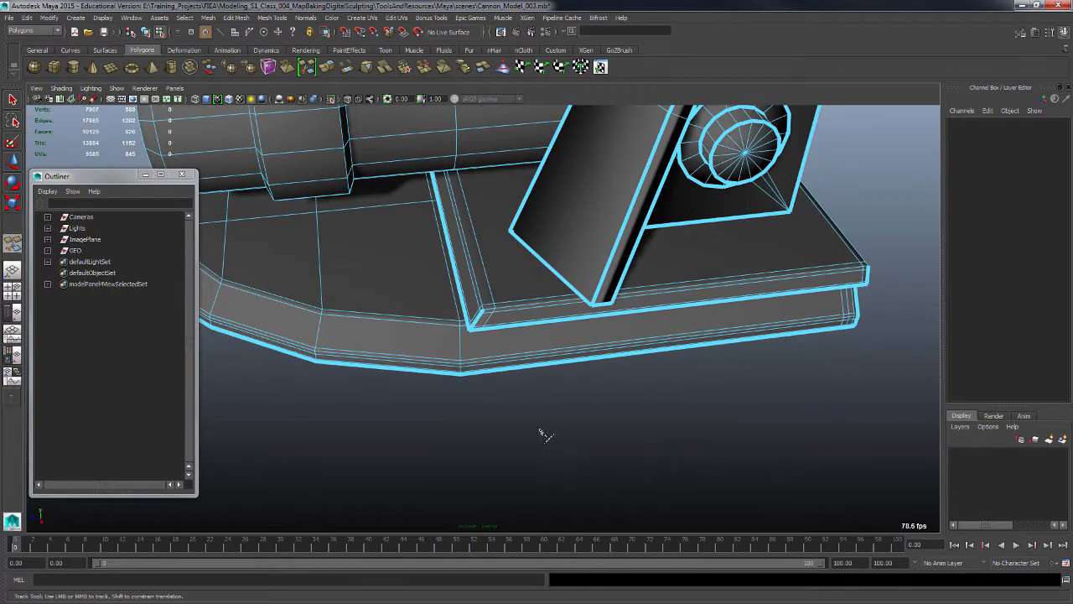
Step: Insert a supporting edge loop around the base's sloped side, close to its top edge
{"action": "left_click_drag", "start_coordinate": [541, 433], "coordinate": [620, 447], "text": "alt"}
{"action": "middle_click_drag", "start_coordinate": [621, 448], "coordinate": [694, 451], "text": "alt"}
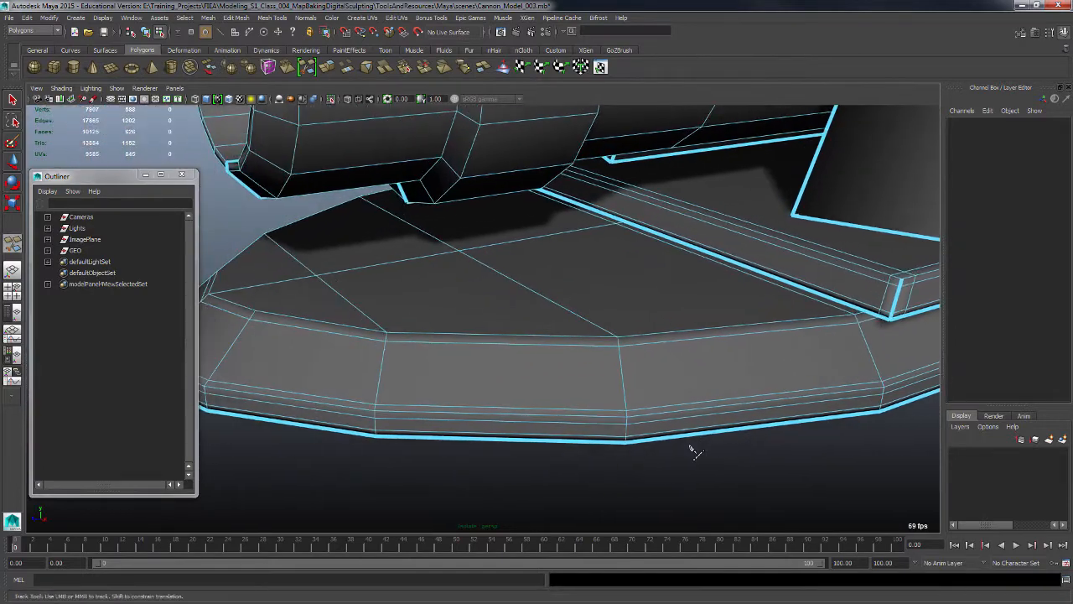
{"action": "left_click_drag", "start_coordinate": [694, 451], "coordinate": [687, 442], "text": "alt"}
{"action": "left_click_drag", "start_coordinate": [547, 427], "coordinate": [410, 427], "text": "alt"}
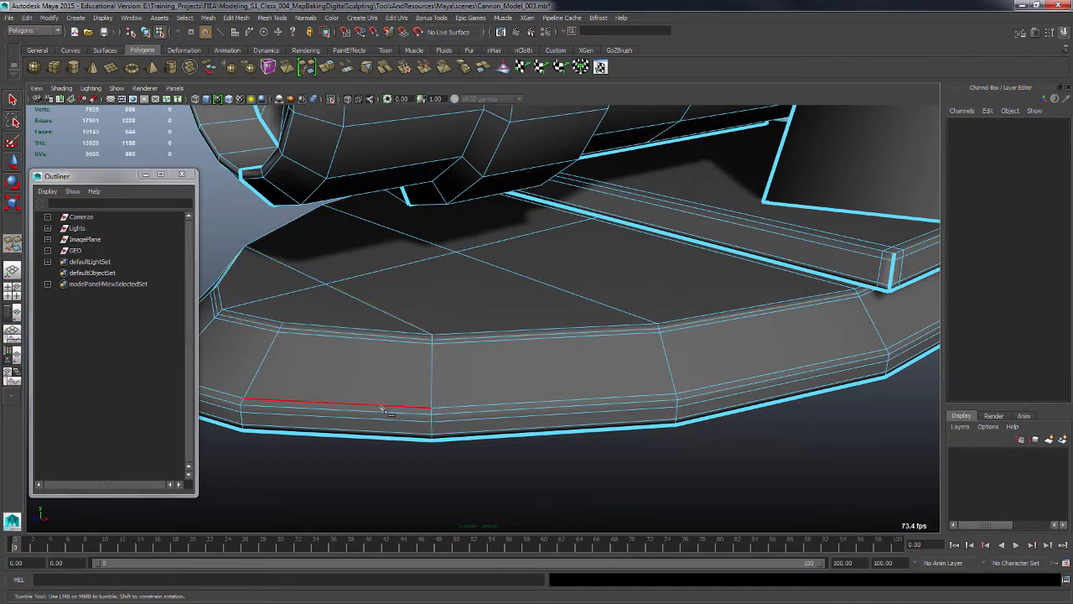
{"action": "left_click_drag", "start_coordinate": [414, 432], "coordinate": [327, 316], "text": "alt"}
Step: Insert two spaced edge loops across the straight section of the base to divide its long side faces
{"action": "left_click_drag", "start_coordinate": [251, 263], "coordinate": [545, 427], "text": "alt"}
{"action": "left_click_drag", "start_coordinate": [461, 387], "coordinate": [500, 385]}
{"action": "left_click_drag", "start_coordinate": [649, 405], "coordinate": [681, 391]}
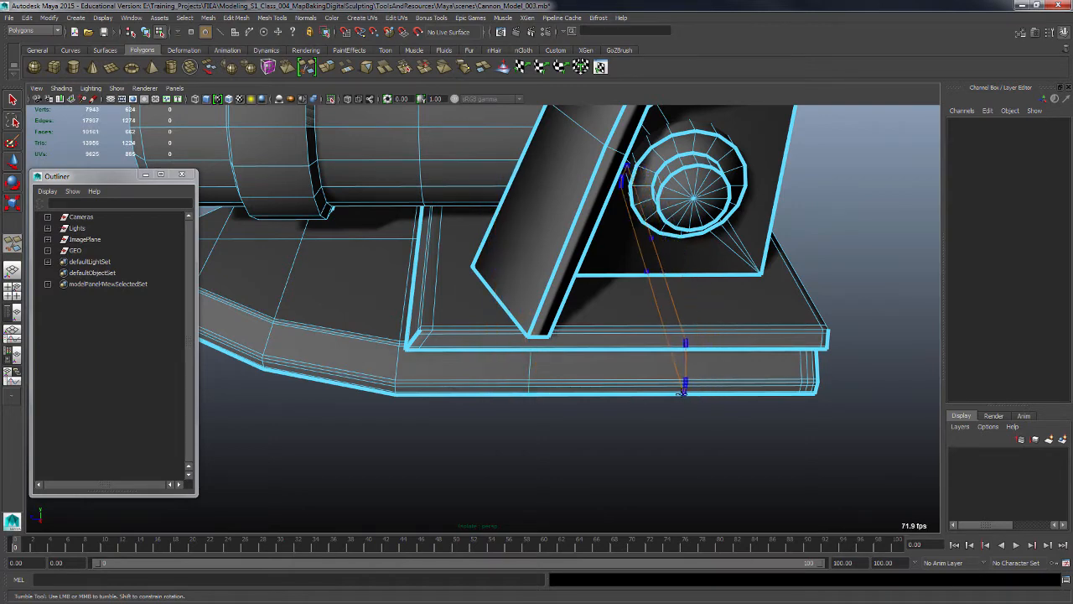
{"action": "left_click_drag", "start_coordinate": [679, 444], "coordinate": [541, 411], "text": "alt"}
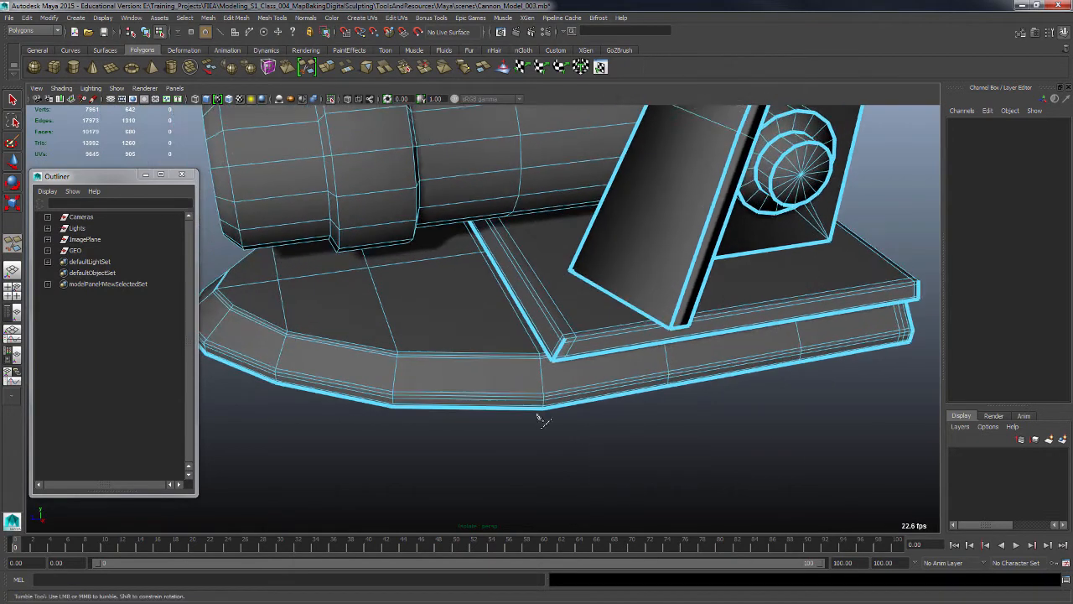
Step: Insert two more edge loops across the base's nose, each midway along one of its curved segments
{"action": "left_click", "coordinate": [462, 363]}
{"action": "left_click_drag", "start_coordinate": [465, 445], "coordinate": [455, 483], "text": "alt"}
{"action": "left_click_drag", "start_coordinate": [326, 376], "coordinate": [351, 376]}
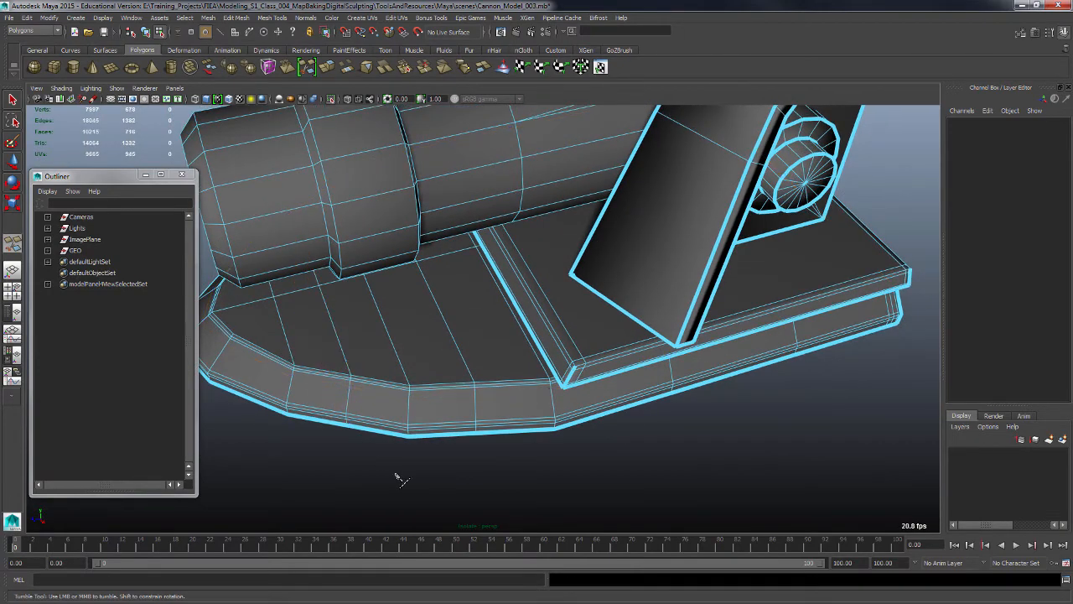
{"action": "left_click_drag", "start_coordinate": [398, 478], "coordinate": [458, 422], "text": "alt"}
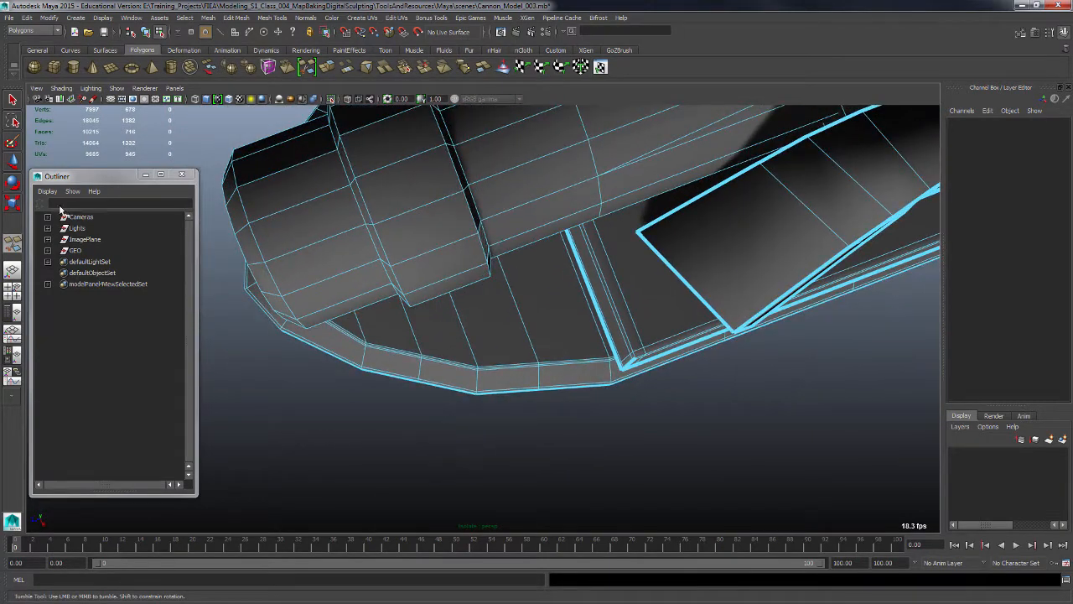
Step: Scale the vertices of the two new nose loops outward on both sides of the base to round its outline
{"action": "key", "text": "q"}
{"action": "left_click_drag", "start_coordinate": [581, 437], "coordinate": [564, 441], "text": "alt"}
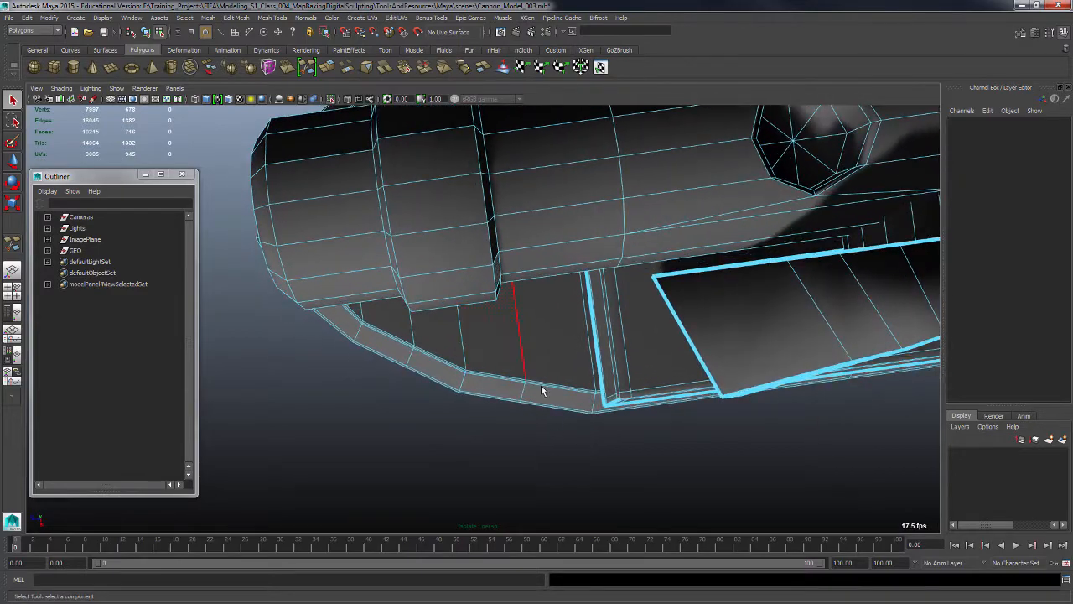
{"action": "key", "text": "F9"}
{"action": "left_click_drag", "start_coordinate": [511, 360], "coordinate": [545, 432]}
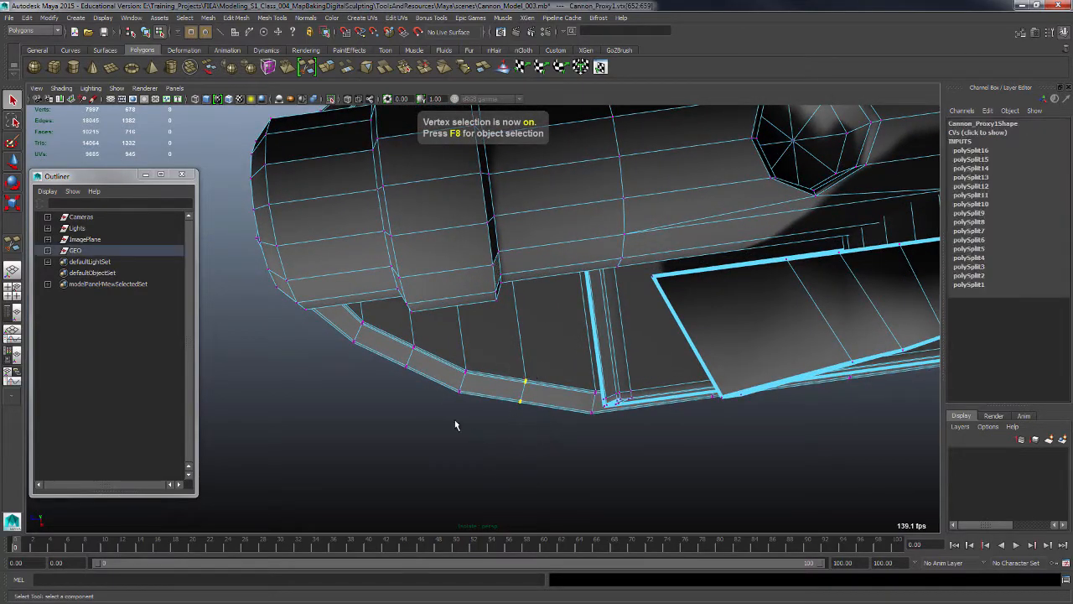
{"action": "left_click_drag", "start_coordinate": [433, 390], "coordinate": [432, 390], "text": "shift"}
{"action": "left_click_drag", "start_coordinate": [432, 389], "coordinate": [497, 402], "text": "alt"}
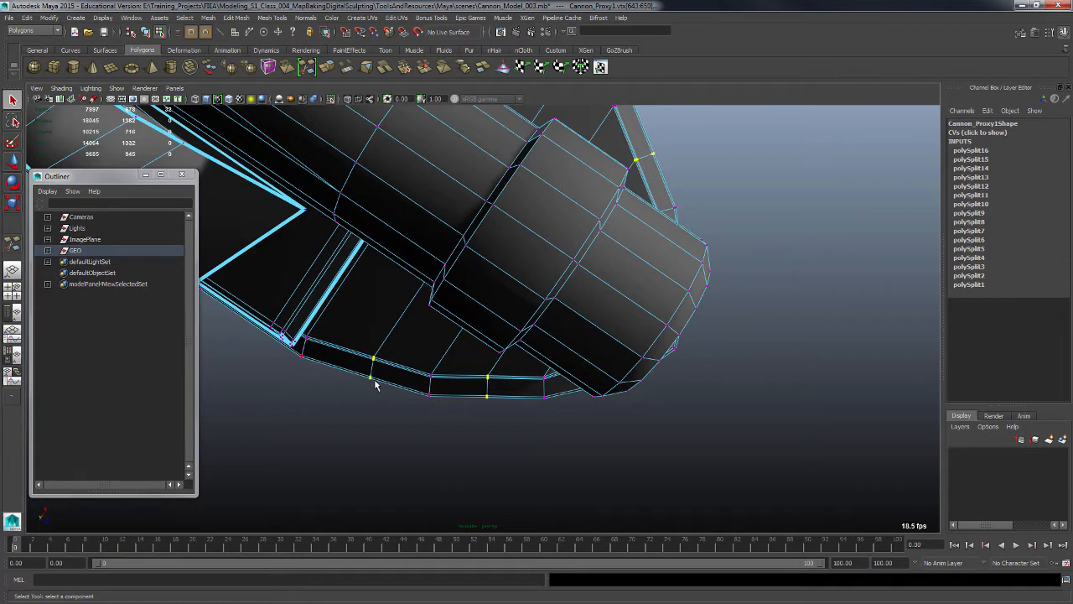
{"action": "key", "text": "r"}
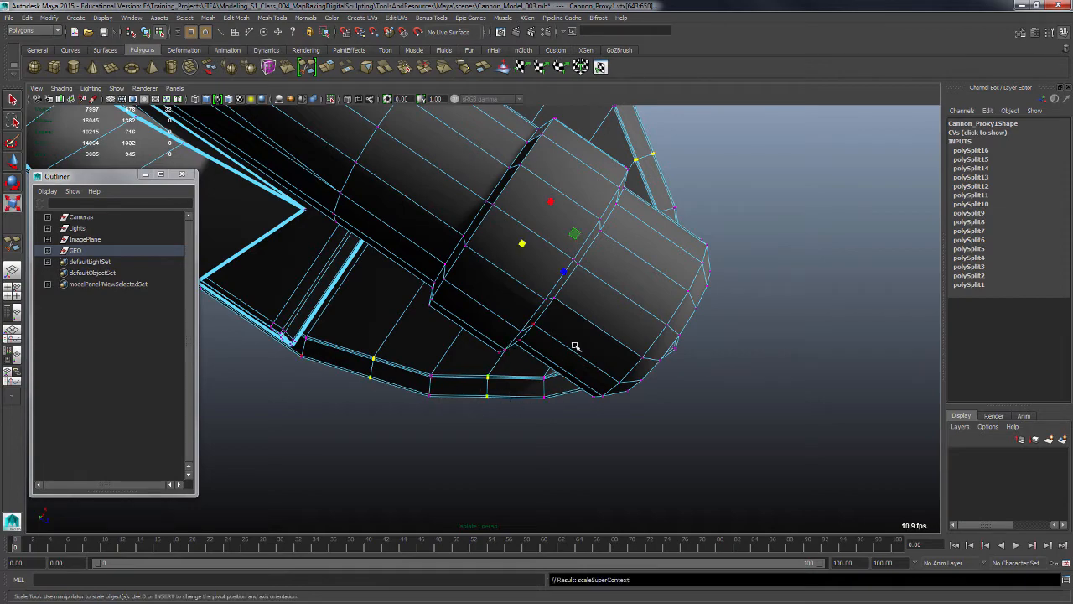
{"action": "left_click_drag", "start_coordinate": [578, 345], "coordinate": [647, 287], "text": "alt"}
{"action": "left_click_drag", "start_coordinate": [570, 215], "coordinate": [602, 262]}
Step: Examine the rounded nose and the whole cannon in smooth preview from several angles, with nothing selected
{"action": "key", "text": "3"}
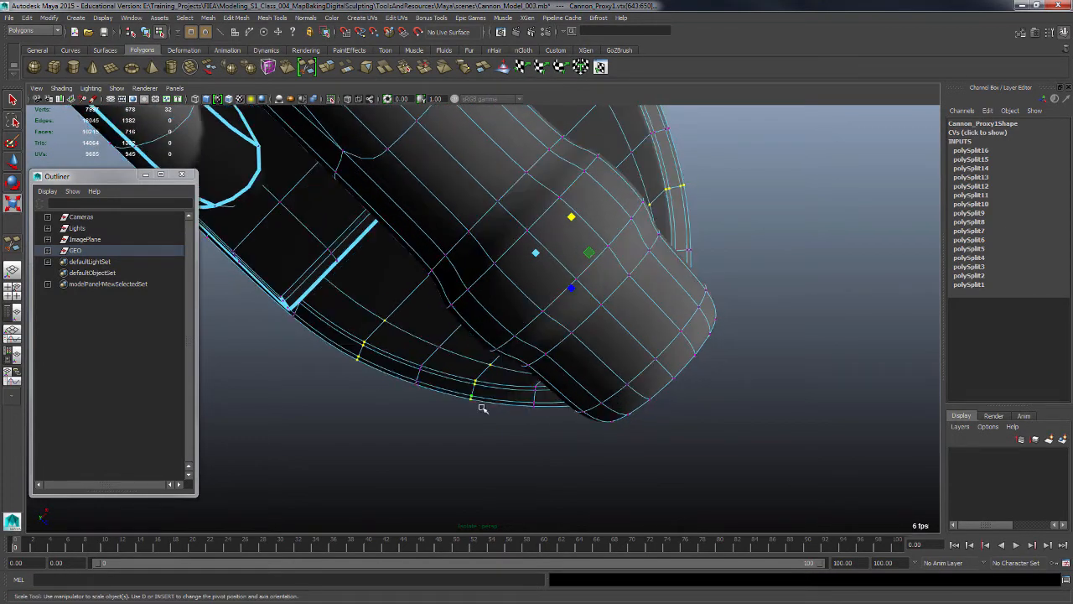
{"action": "left_click_drag", "start_coordinate": [409, 424], "coordinate": [673, 440], "text": "alt"}
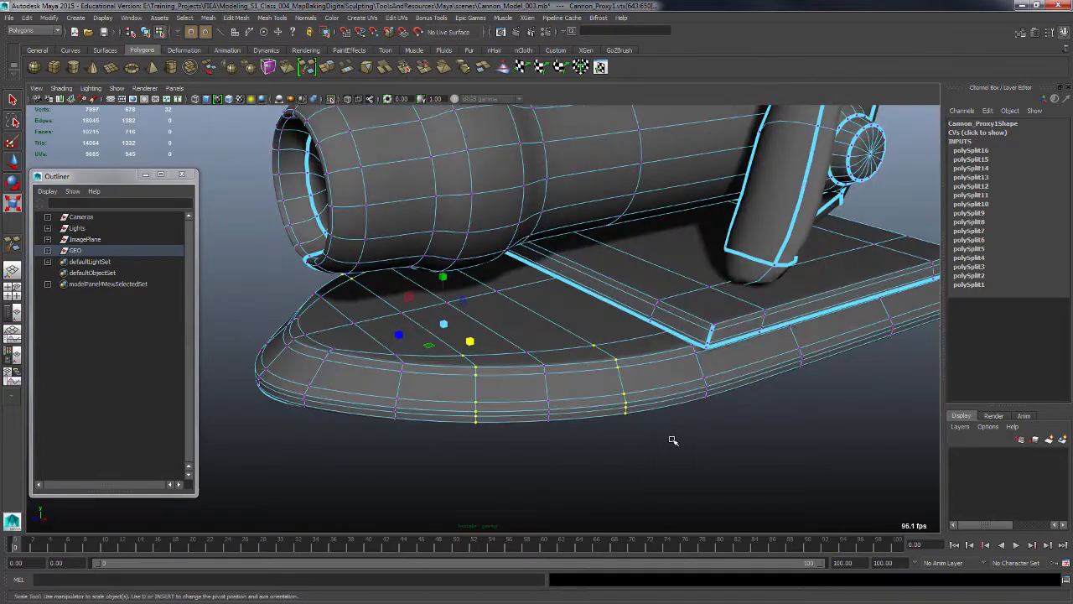
{"action": "key", "text": "F8"}
{"action": "left_click", "coordinate": [626, 465]}
{"action": "right_click_drag", "start_coordinate": [677, 431], "coordinate": [572, 431], "text": "alt"}
{"action": "left_click_drag", "start_coordinate": [572, 432], "coordinate": [604, 430], "text": "alt"}
{"action": "left_click_drag", "start_coordinate": [634, 404], "coordinate": [377, 288], "text": "alt"}
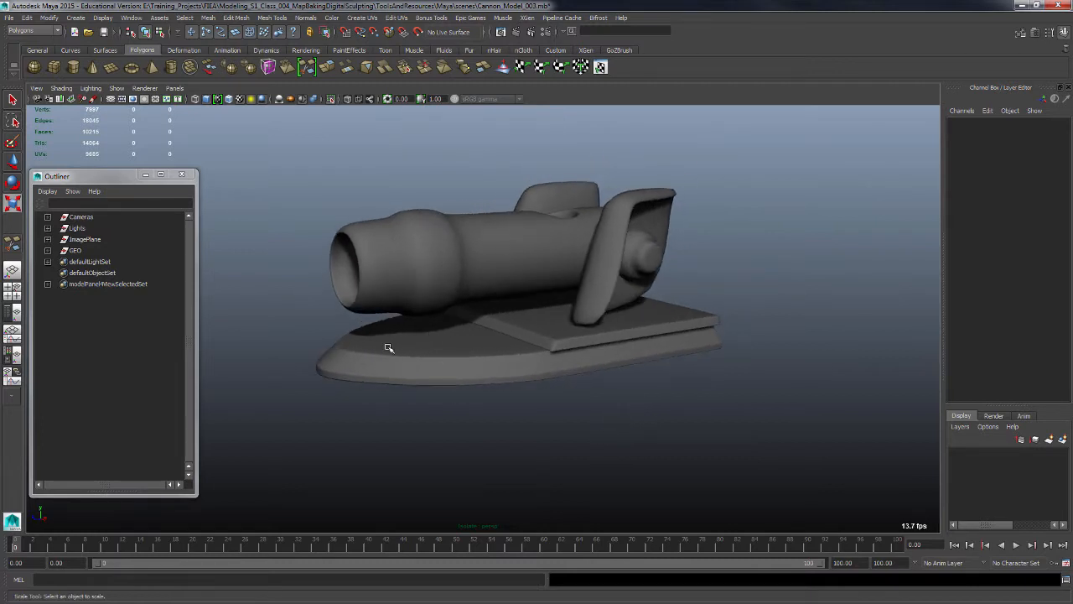
{"action": "left_click_drag", "start_coordinate": [704, 365], "coordinate": [629, 340], "text": "alt"}
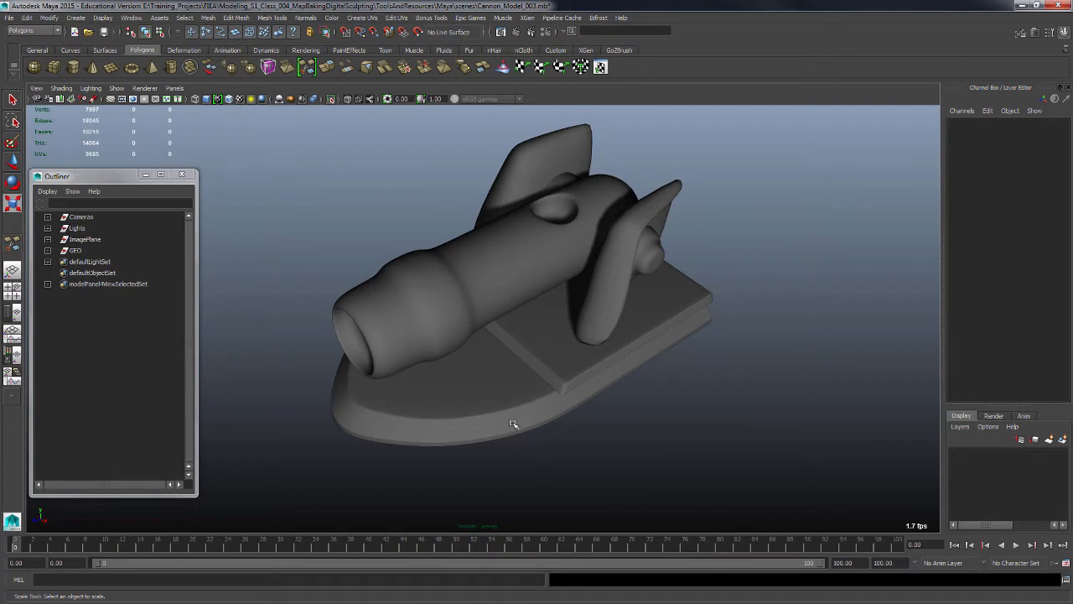
{"action": "left_click_drag", "start_coordinate": [607, 431], "coordinate": [579, 446], "text": "alt"}
{"action": "left_click_drag", "start_coordinate": [404, 451], "coordinate": [420, 443], "text": "alt"}
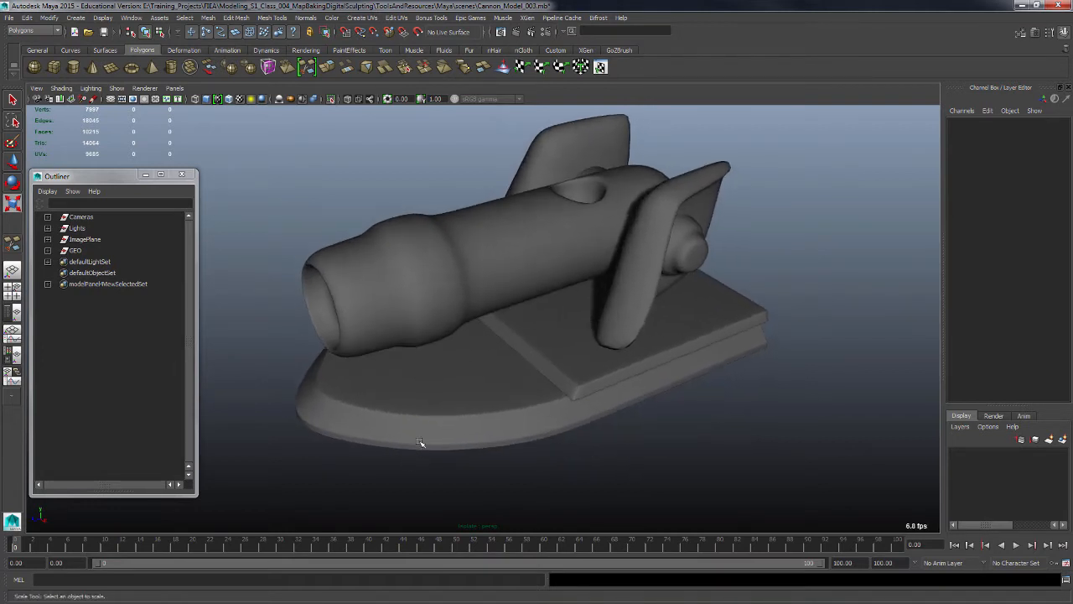
Step: Return the cannon to the unsmoothed display and delete its construction history
{"action": "left_click", "coordinate": [394, 333]}
{"action": "key", "text": "1"}
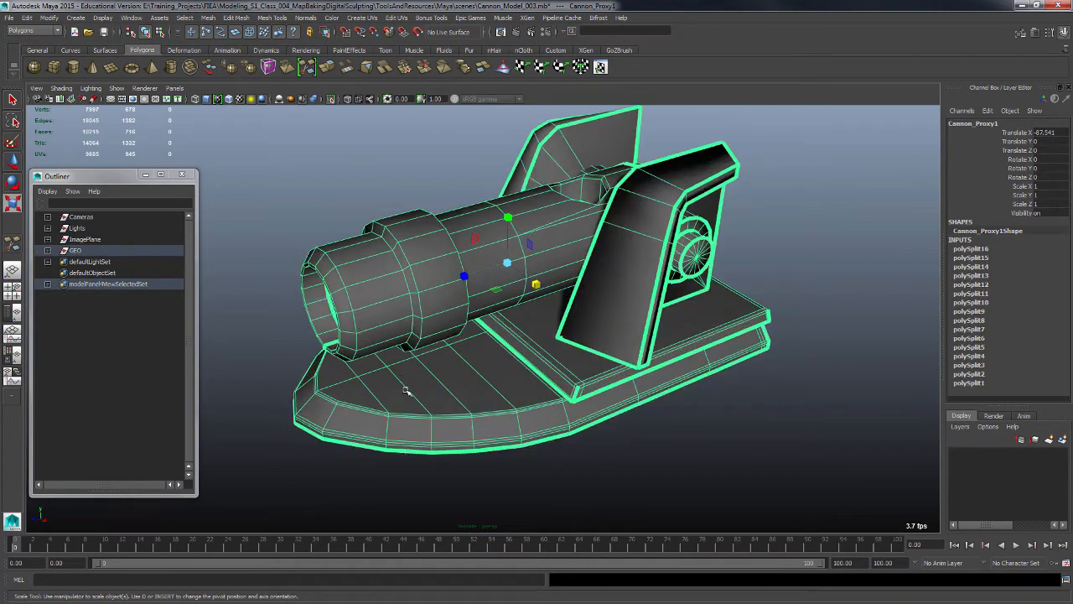
{"action": "key", "text": "alt+shift+d"}
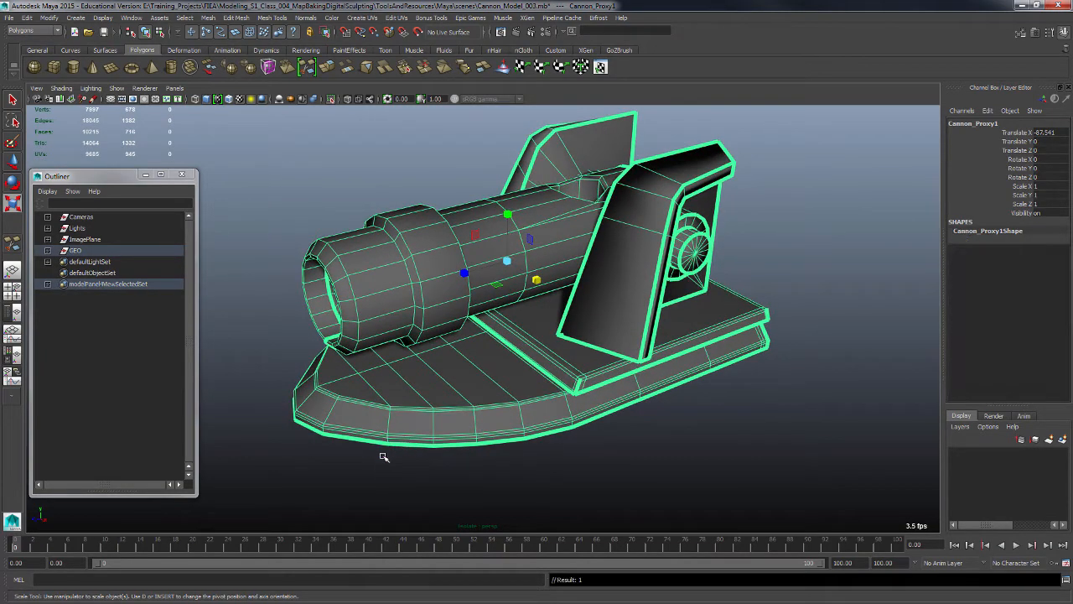
Step: Bevel the front and rear outer edge loops of the raised band around the barrel
{"action": "right_click_drag", "start_coordinate": [382, 456], "coordinate": [455, 457], "text": "alt"}
{"action": "middle_click_drag", "start_coordinate": [455, 457], "coordinate": [518, 486], "text": "alt"}
{"action": "right_click_drag", "start_coordinate": [462, 407], "coordinate": [496, 428], "text": "alt"}
{"action": "left_click_drag", "start_coordinate": [497, 429], "coordinate": [434, 277], "text": "alt"}
{"action": "right_click_drag", "start_coordinate": [435, 333], "coordinate": [434, 256]}
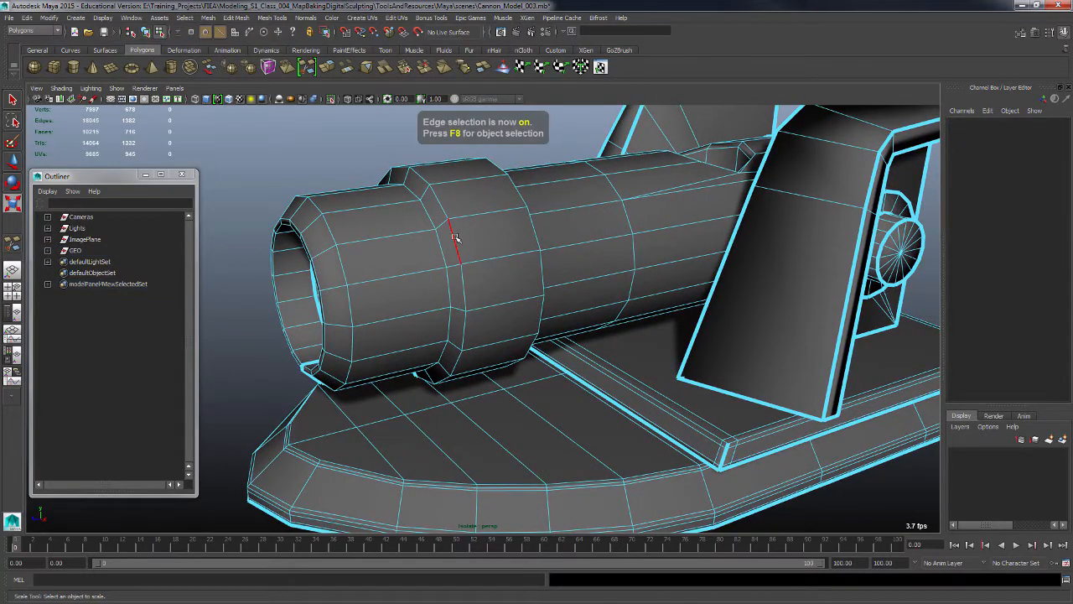
{"action": "double_click", "coordinate": [456, 240]}
{"action": "left_click_drag", "start_coordinate": [549, 257], "coordinate": [470, 344], "text": "alt"}
{"action": "double_click", "coordinate": [422, 258], "text": "shift"}
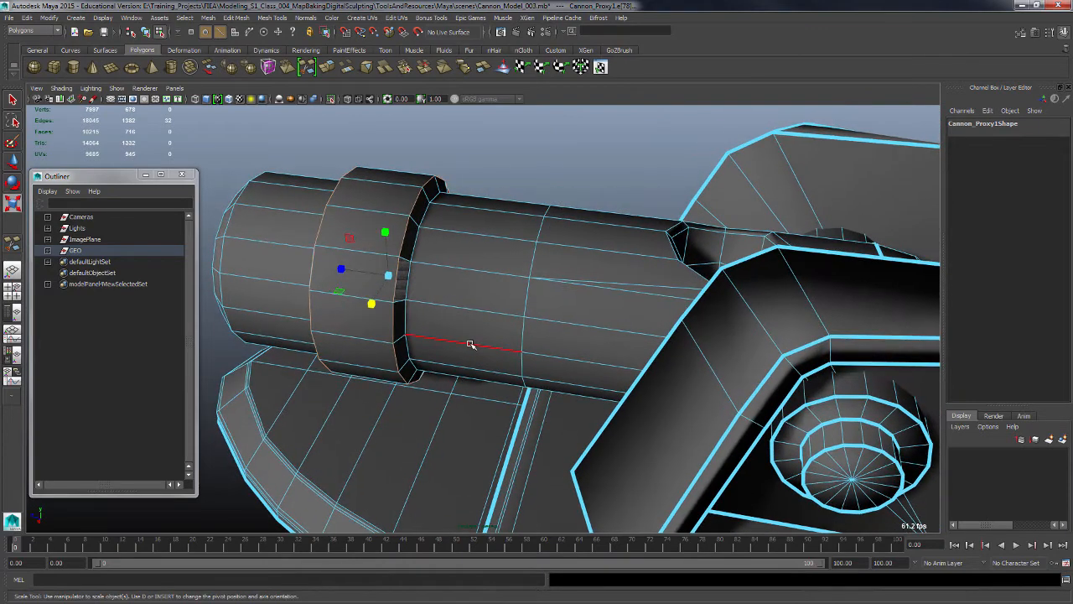
{"action": "key", "text": "4"}
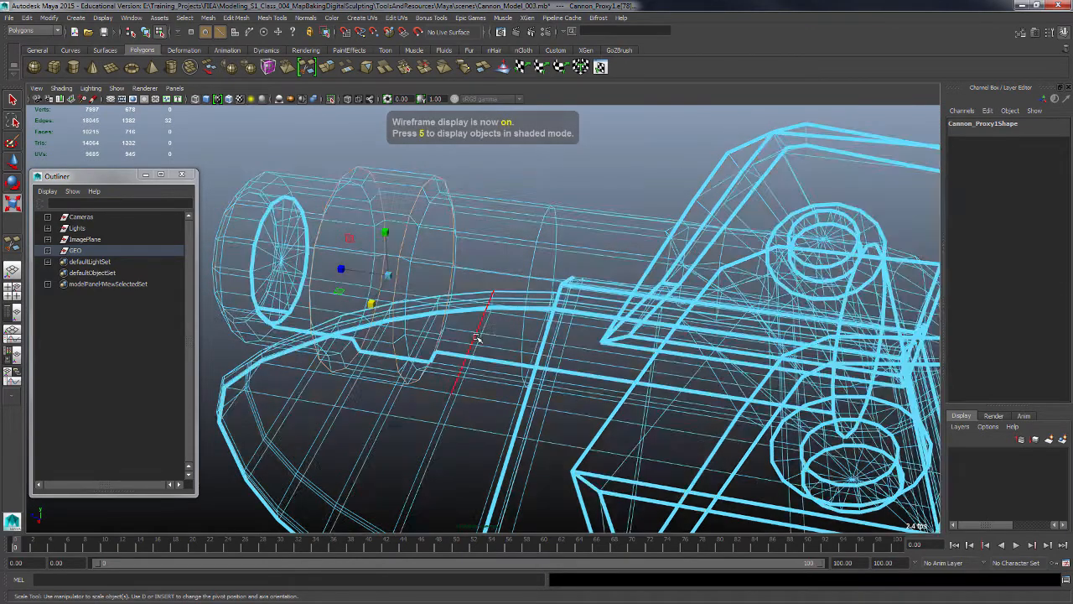
{"action": "key", "text": "5"}
{"action": "left_click_drag", "start_coordinate": [469, 321], "coordinate": [550, 291], "text": "alt"}
{"action": "right_click", "coordinate": [559, 274], "text": "shift"}
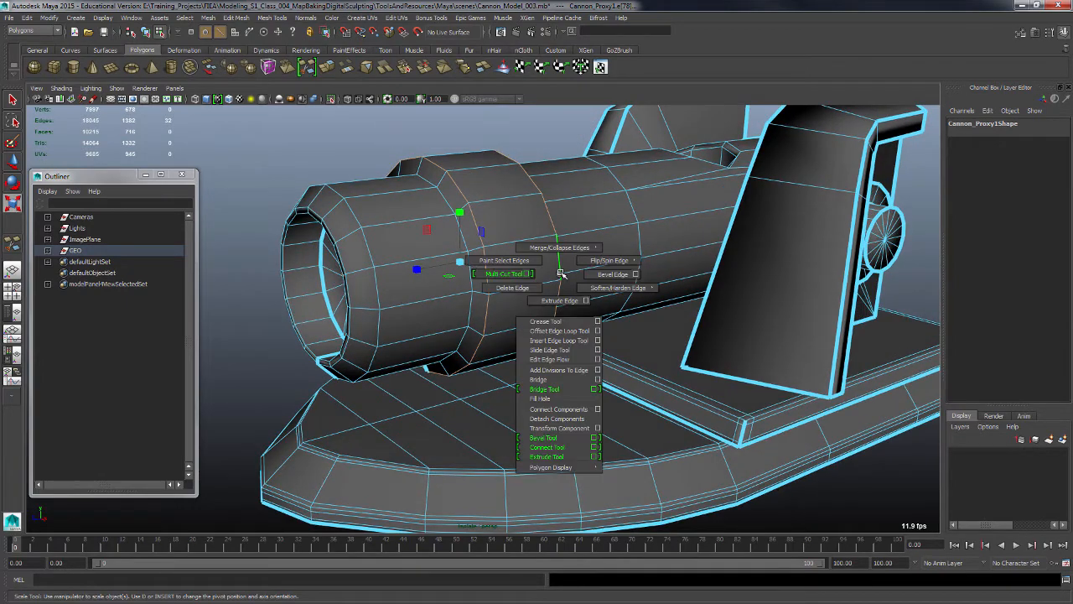
{"action": "left_click", "coordinate": [605, 274]}
Step: Bevel the outer edge loop behind the barrel's muzzle, and check the barrel in smooth preview
{"action": "left_click_drag", "start_coordinate": [605, 272], "coordinate": [377, 227], "text": "alt"}
{"action": "double_click", "coordinate": [377, 226]}
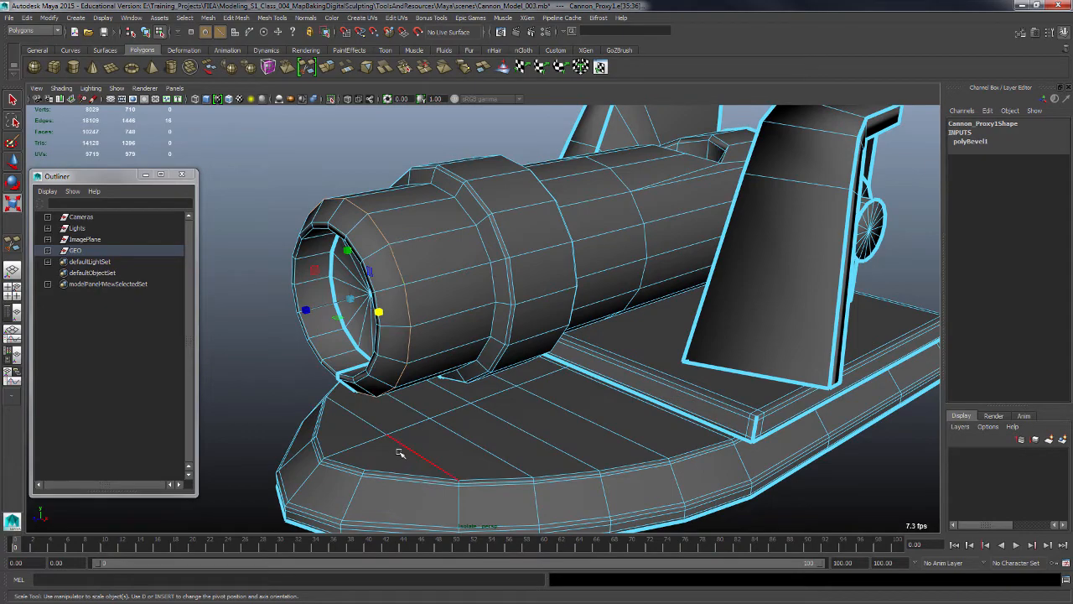
{"action": "key", "text": "g"}
{"action": "left_click_drag", "start_coordinate": [393, 353], "coordinate": [523, 344], "text": "alt"}
{"action": "scroll", "coordinate": [523, 335], "scroll_direction": "up", "scroll_amount": 3}
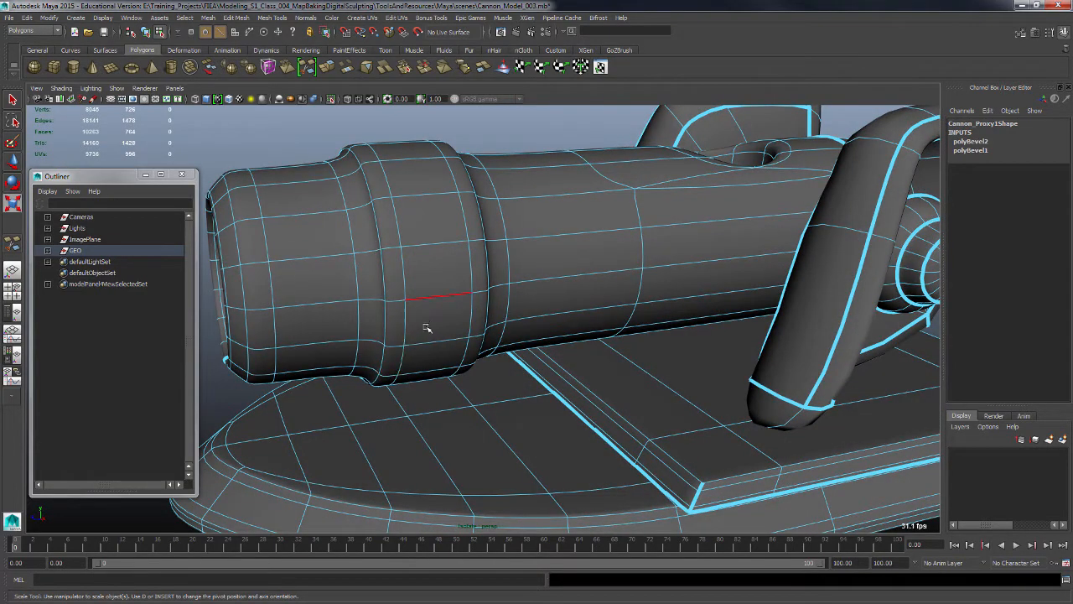
{"action": "key", "text": "1"}
Step: Insert two supporting edge loops with the Multi-Cut tool around the inner corner at the front of the barrel's raised band
{"action": "left_click_drag", "start_coordinate": [436, 349], "coordinate": [453, 372], "text": "alt"}
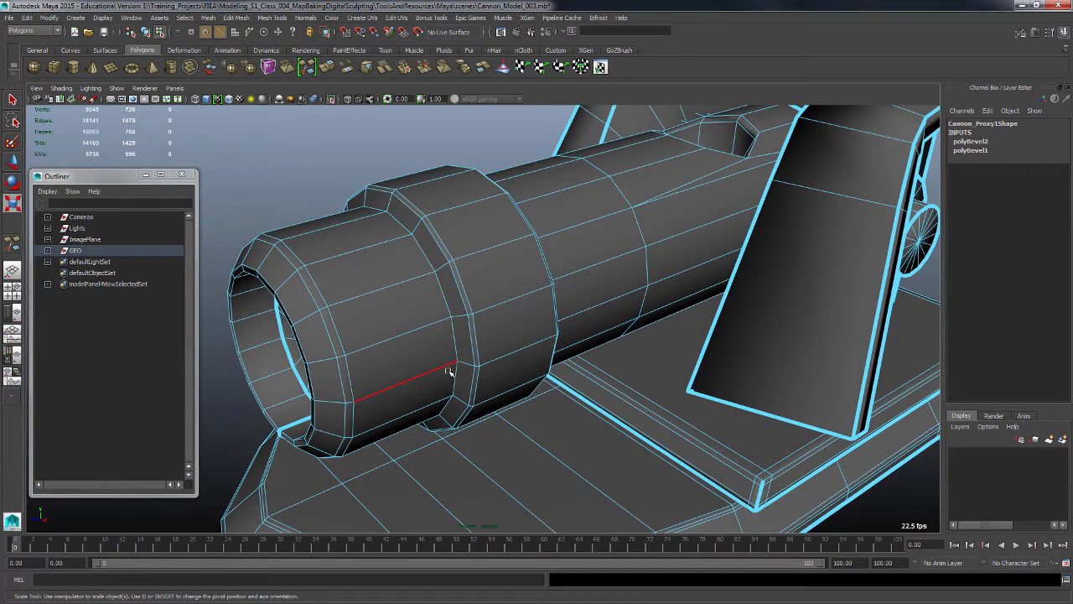
{"action": "key", "text": "F8"}
{"action": "right_click", "coordinate": [458, 352], "text": "shift"}
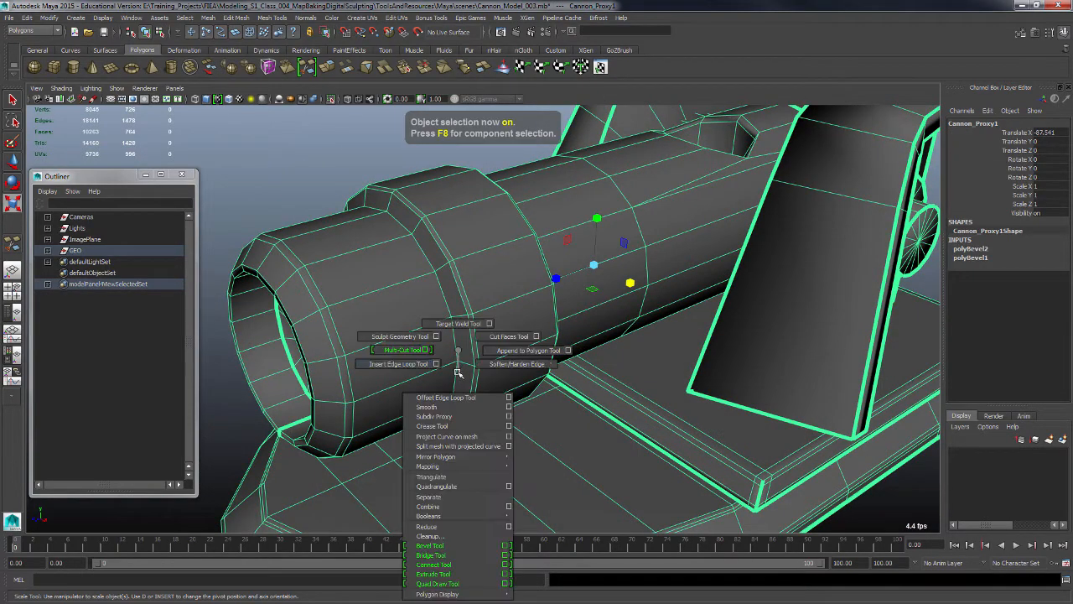
{"action": "left_click", "coordinate": [418, 350]}
{"action": "left_click_drag", "start_coordinate": [419, 349], "coordinate": [431, 327], "text": "alt"}
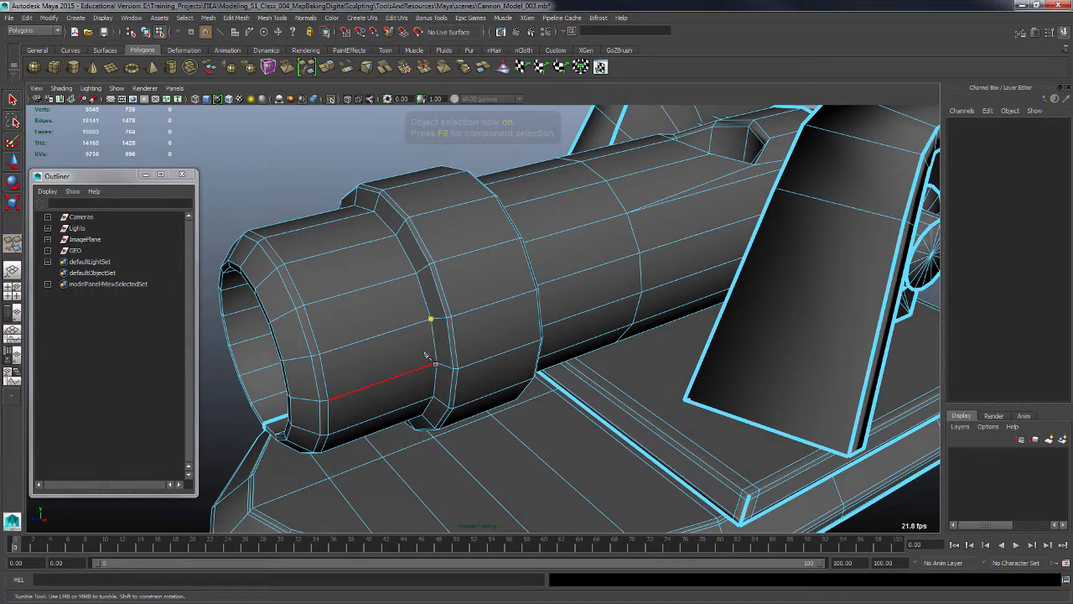
{"action": "left_click", "coordinate": [427, 319], "text": "ctrl"}
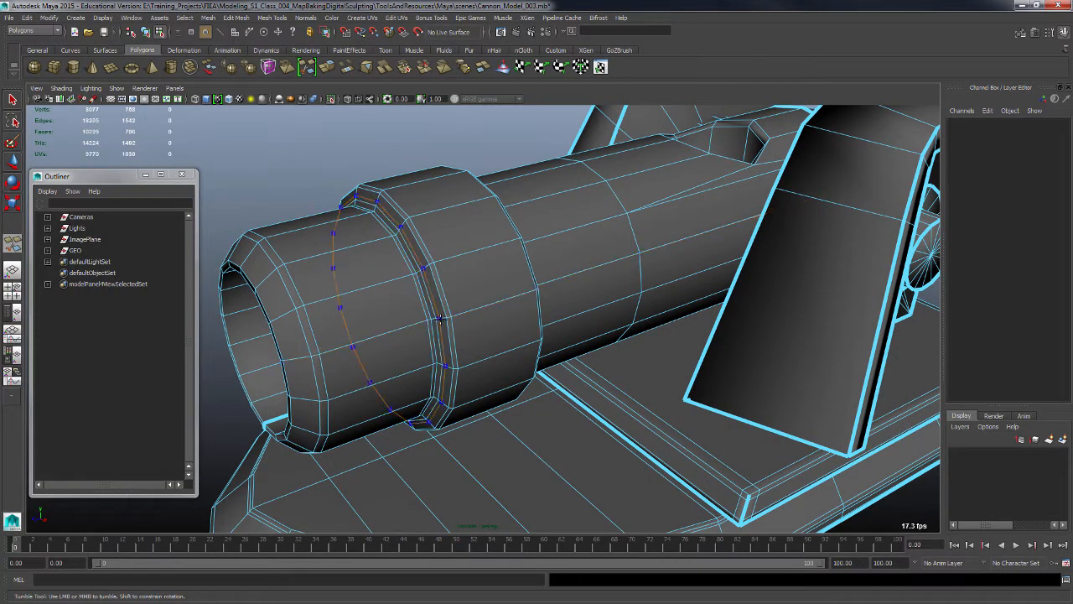
Step: Insert a supporting edge loop on the band's front face near its outer edge, undoing the first placement and cutting it again
{"action": "left_click", "coordinate": [437, 320], "text": "ctrl"}
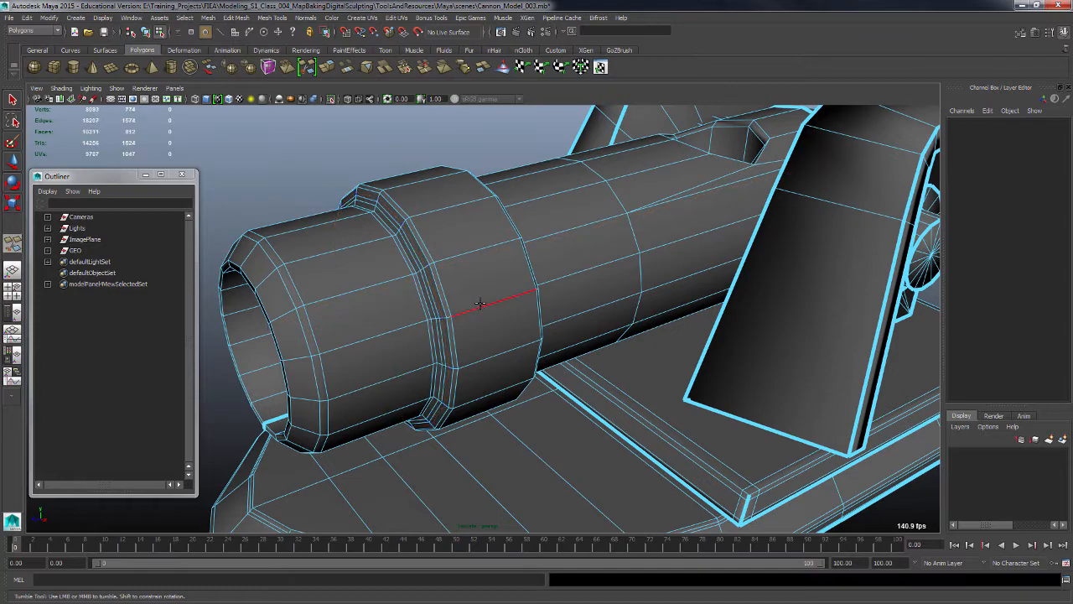
{"action": "key", "text": "ctrl+z"}
{"action": "left_click_drag", "start_coordinate": [460, 282], "coordinate": [491, 247], "text": "alt"}
{"action": "right_click_drag", "start_coordinate": [492, 246], "coordinate": [556, 294], "text": "alt"}
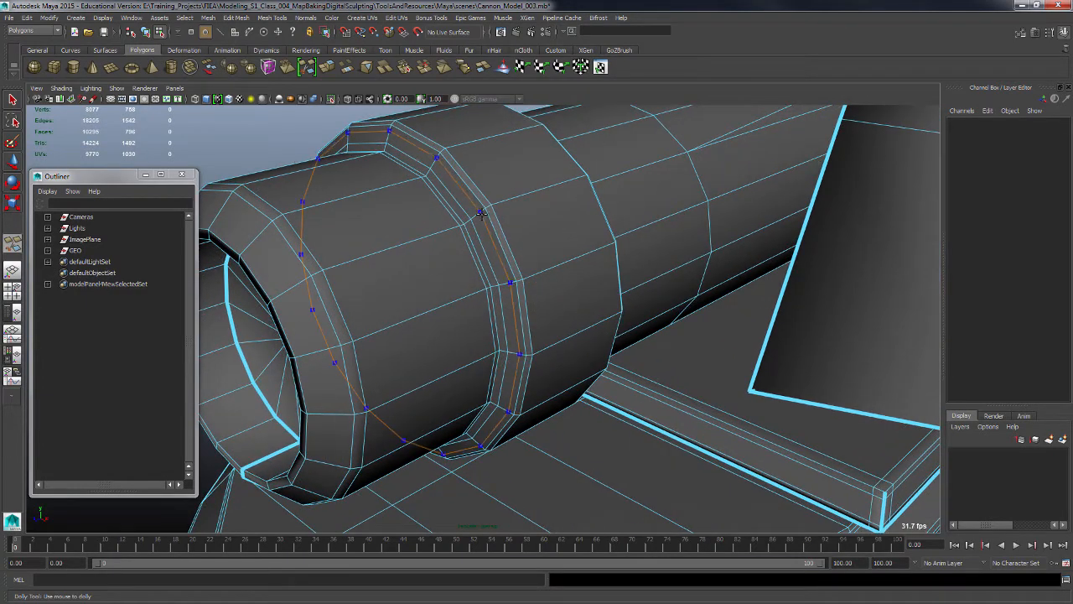
{"action": "left_click", "coordinate": [481, 213], "text": "ctrl"}
Step: Insert supporting edge loops with the Multi-Cut tool around the rear of the barrel's raised band, on its rear face and the barrel just behind
{"action": "left_click_drag", "start_coordinate": [532, 264], "coordinate": [462, 271], "text": "alt"}
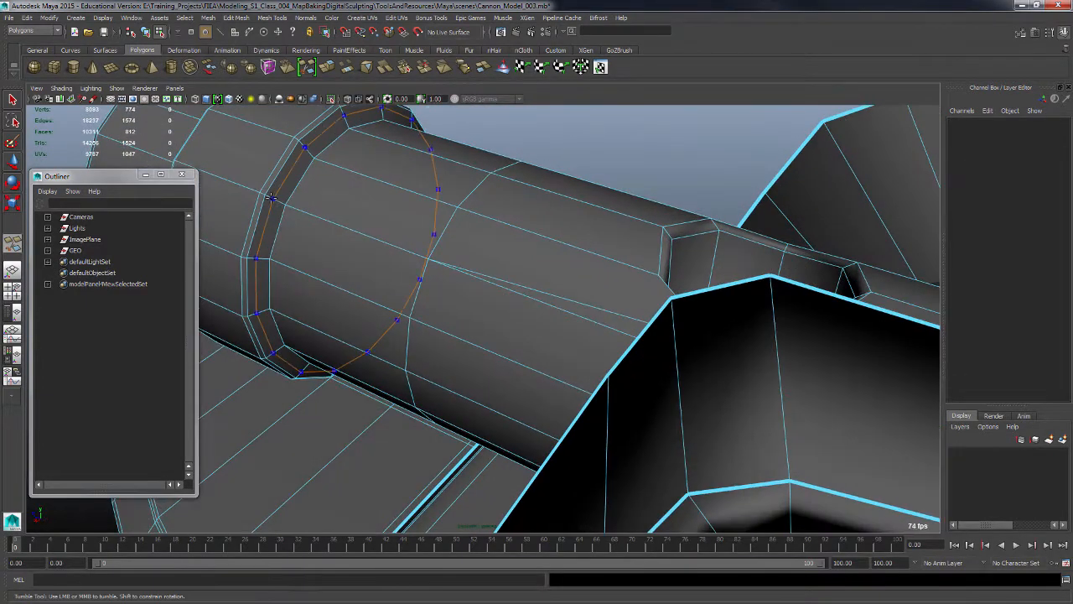
{"action": "left_click", "coordinate": [271, 197], "text": "ctrl"}
{"action": "left_click", "coordinate": [284, 202], "text": "ctrl"}
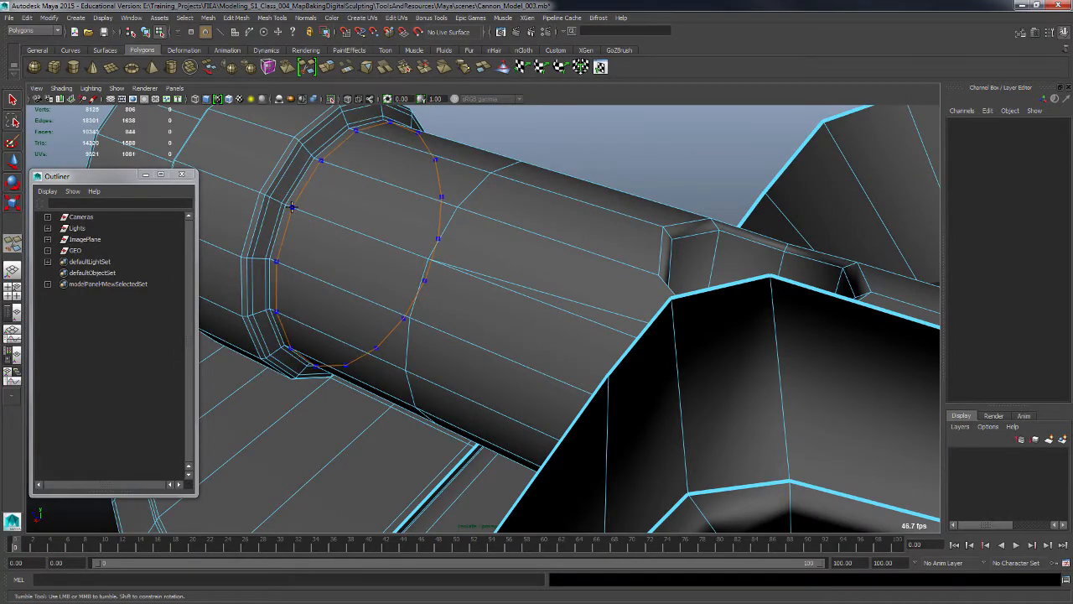
{"action": "left_click", "coordinate": [411, 202], "text": "ctrl"}
{"action": "left_click_drag", "start_coordinate": [327, 277], "coordinate": [388, 331], "text": "alt"}
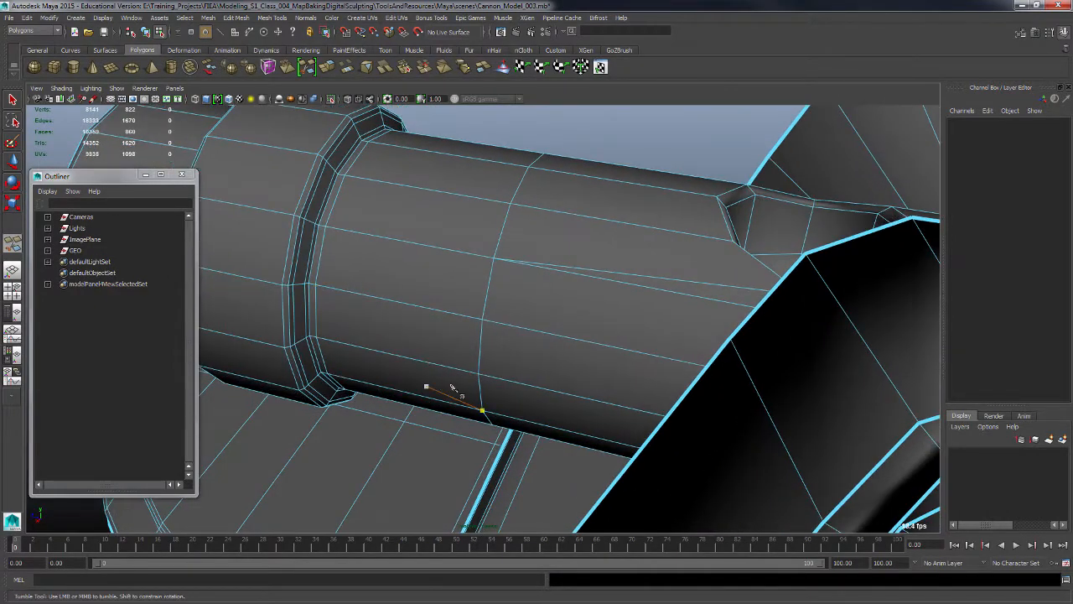
Step: Insert two supporting edge loops inside the muzzle bore, near its inner end and near the front rim, undoing the first cut and redoing it
{"action": "scroll", "coordinate": [503, 382], "scroll_direction": "down", "scroll_amount": 5}
{"action": "left_click_drag", "start_coordinate": [559, 378], "coordinate": [417, 219], "text": "alt"}
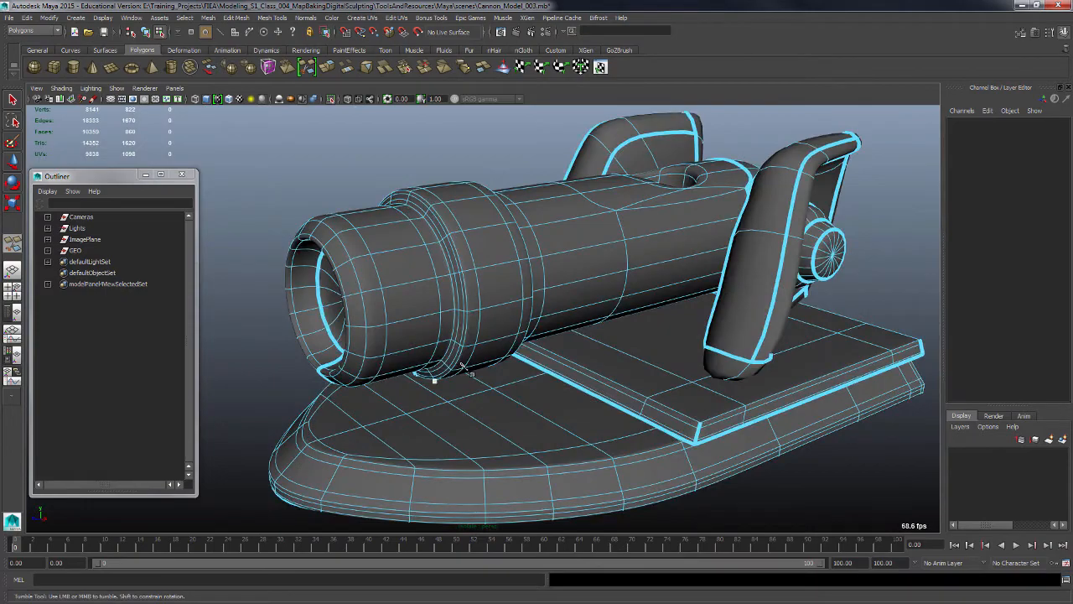
{"action": "right_click_drag", "start_coordinate": [475, 362], "coordinate": [510, 331], "text": "alt"}
{"action": "left_click_drag", "start_coordinate": [510, 331], "coordinate": [305, 355], "text": "alt"}
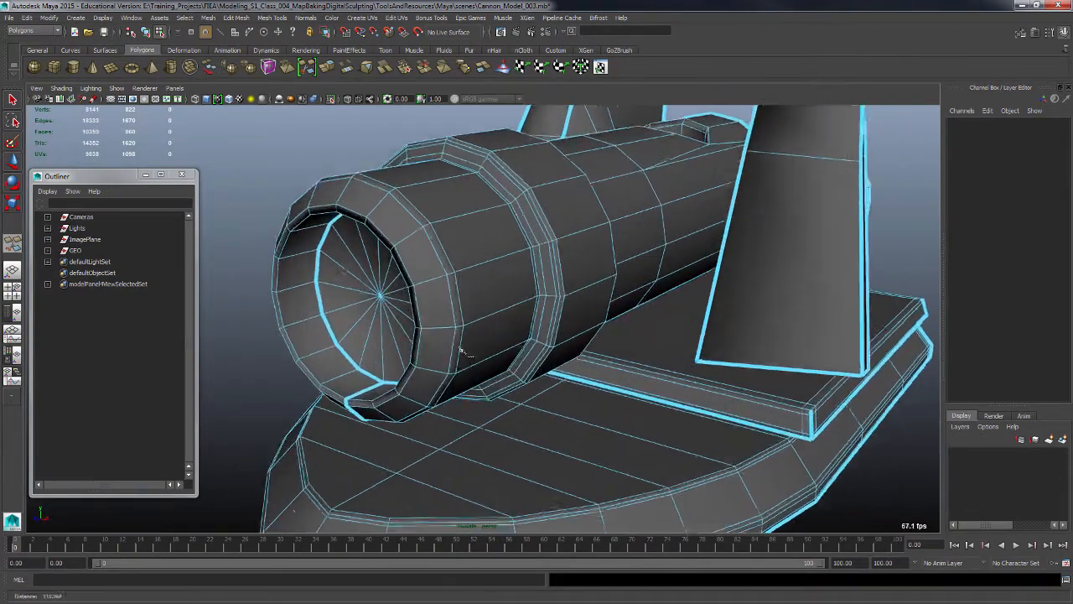
{"action": "right_click_drag", "start_coordinate": [304, 355], "coordinate": [293, 270], "text": "alt"}
{"action": "left_click_drag", "start_coordinate": [293, 270], "coordinate": [295, 275]}
{"action": "left_click", "coordinate": [296, 280], "text": "ctrl"}
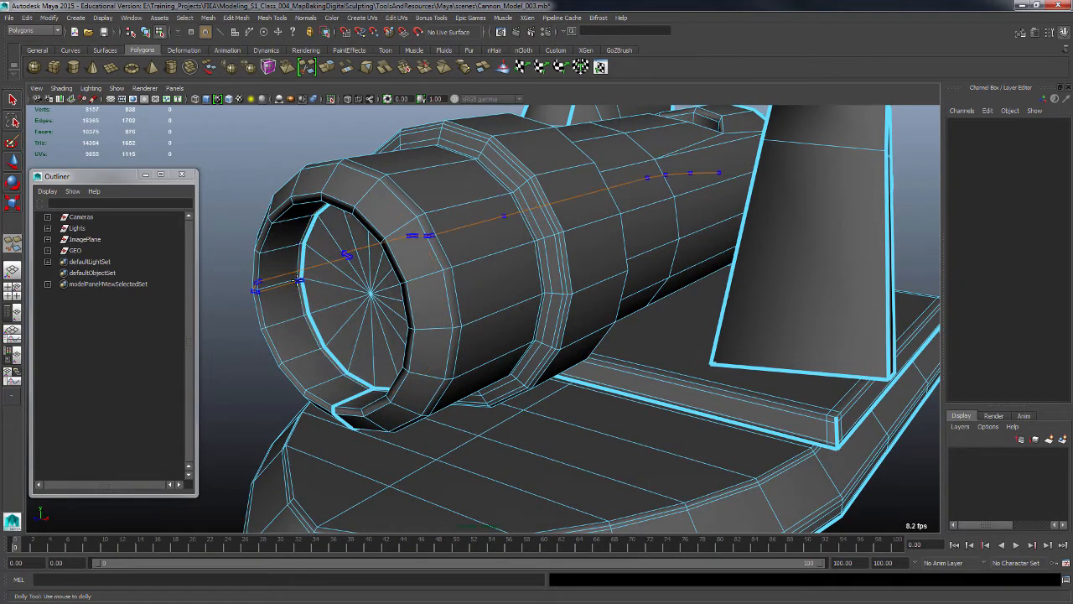
{"action": "key", "text": "ctrl+z"}
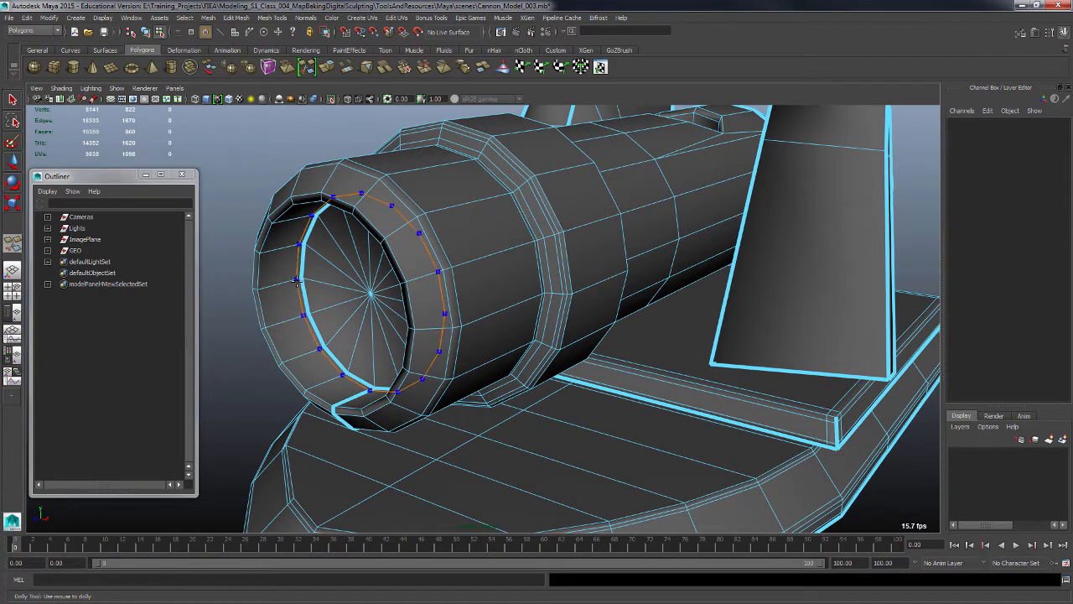
{"action": "left_click", "coordinate": [296, 280]}
{"action": "left_click", "coordinate": [279, 358]}
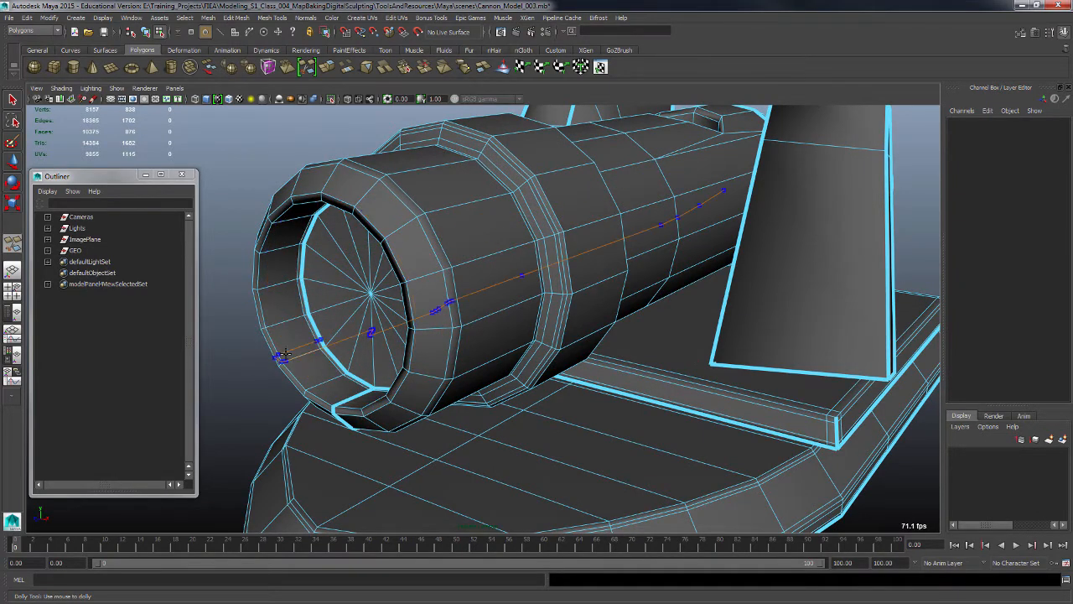
Step: Insert a supporting edge loop on the muzzle's sloped front face near the bore opening, and check it in smooth preview
{"action": "left_click_drag", "start_coordinate": [288, 244], "coordinate": [356, 289], "text": "alt"}
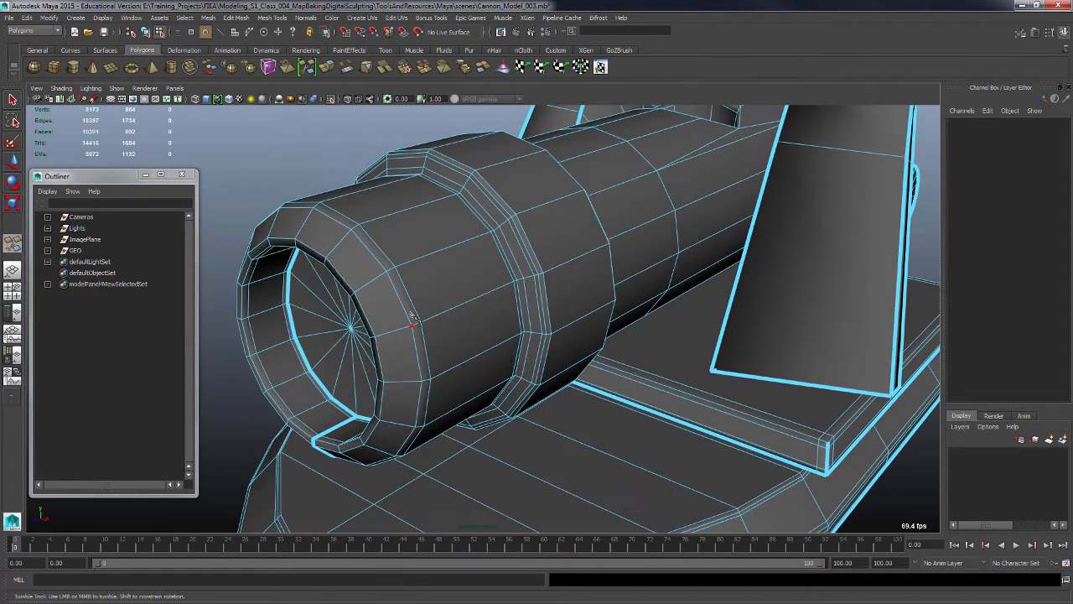
{"action": "left_click", "coordinate": [359, 290], "text": "ctrl"}
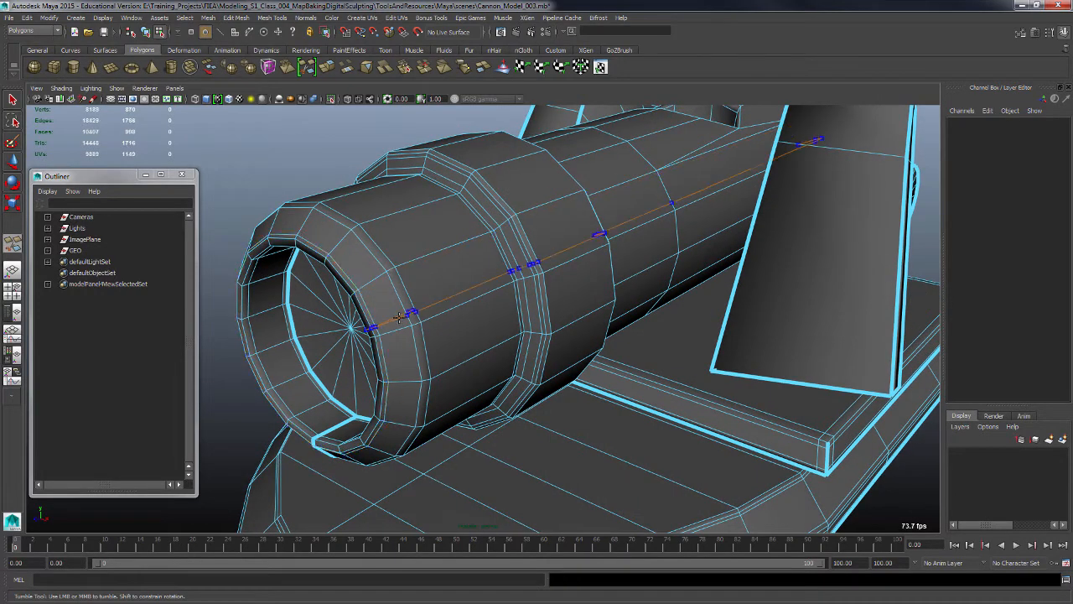
{"action": "key", "text": "3"}
{"action": "left_click_drag", "start_coordinate": [490, 413], "coordinate": [352, 256], "text": "alt"}
{"action": "right_click_drag", "start_coordinate": [352, 256], "coordinate": [306, 274], "text": "alt"}
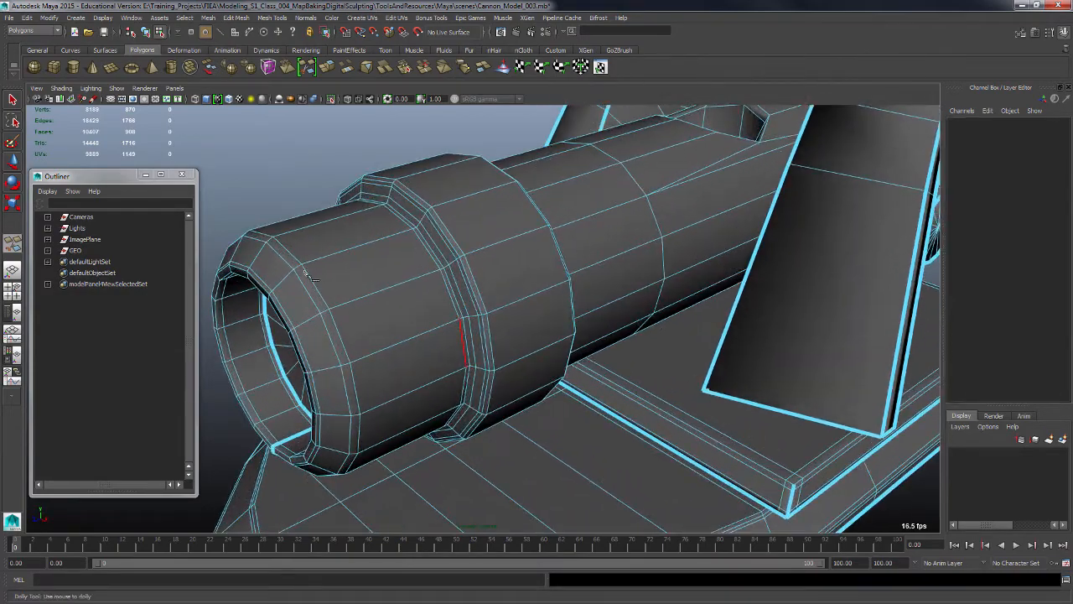
{"action": "key", "text": "3"}
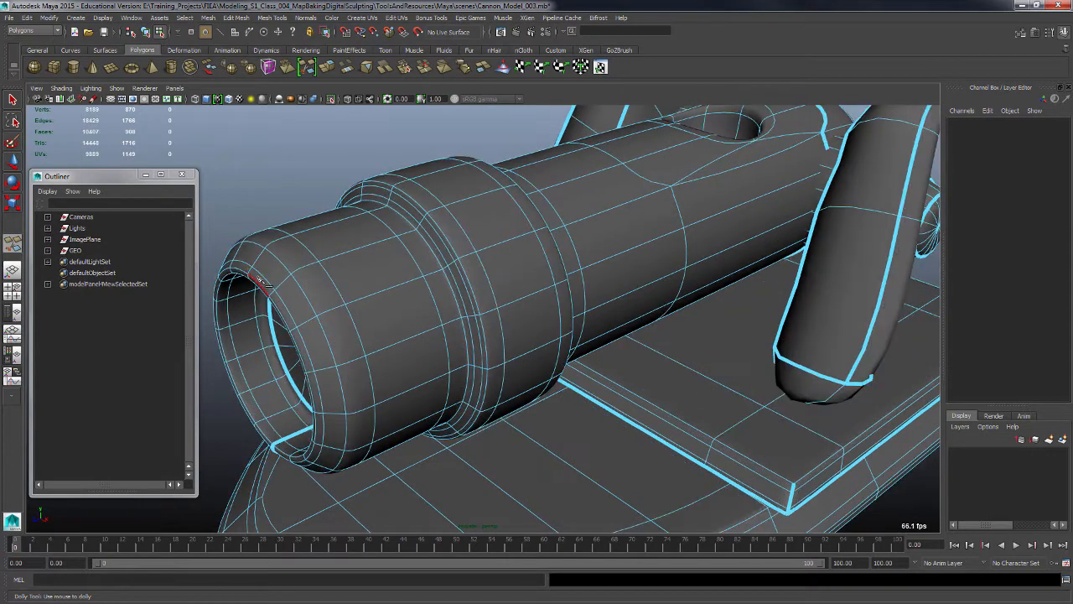
Step: Insert another edge loop near the outer edge of the muzzle's sloped face, and review the barrel in smooth preview
{"action": "key", "text": "1"}
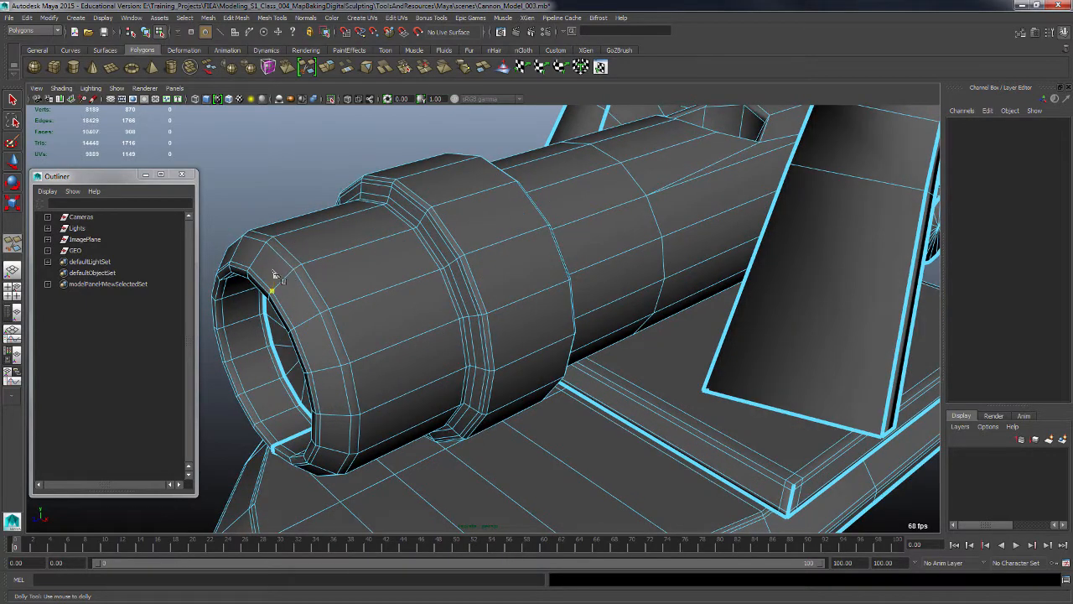
{"action": "left_click", "coordinate": [297, 272], "text": "ctrl"}
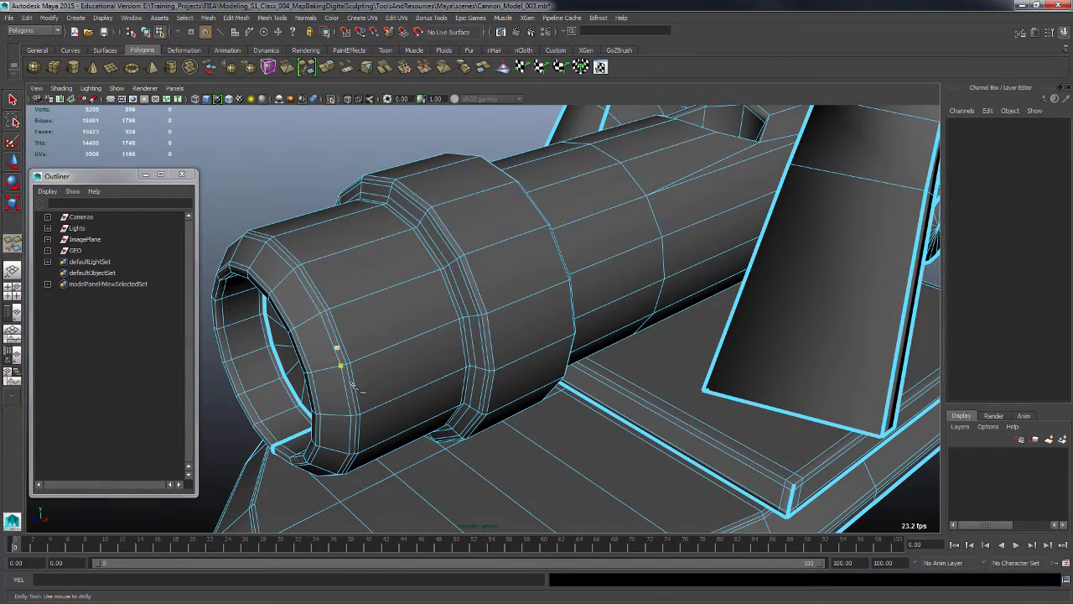
{"action": "key", "text": "3"}
{"action": "left_click_drag", "start_coordinate": [358, 409], "coordinate": [308, 191], "text": "alt"}
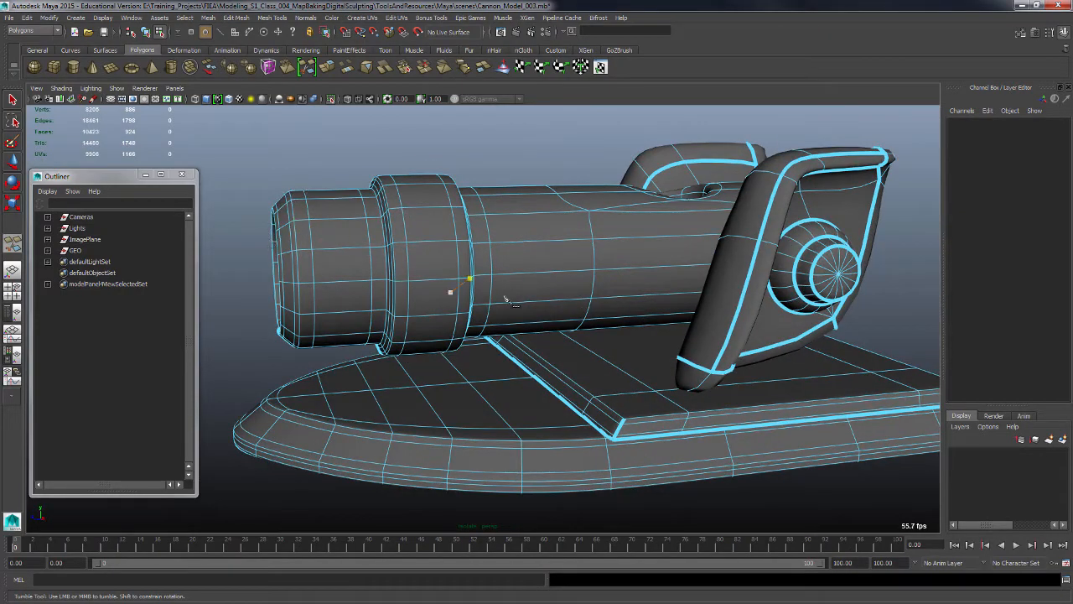
Step: Return to the unsmoothed display and insert a supporting edge loop around the rim of the octagonal hole on top of the barrel
{"action": "left_click_drag", "start_coordinate": [639, 318], "coordinate": [683, 394], "text": "alt"}
{"action": "middle_click_drag", "start_coordinate": [640, 298], "coordinate": [610, 351], "text": "alt"}
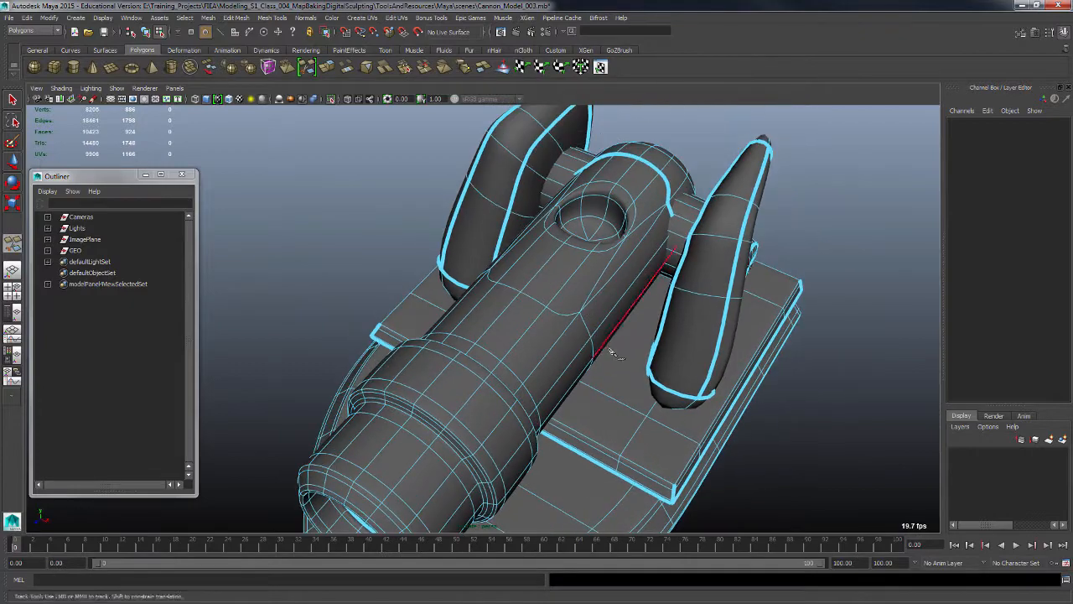
{"action": "left_click_drag", "start_coordinate": [613, 352], "coordinate": [596, 318], "text": "alt"}
{"action": "key", "text": "1"}
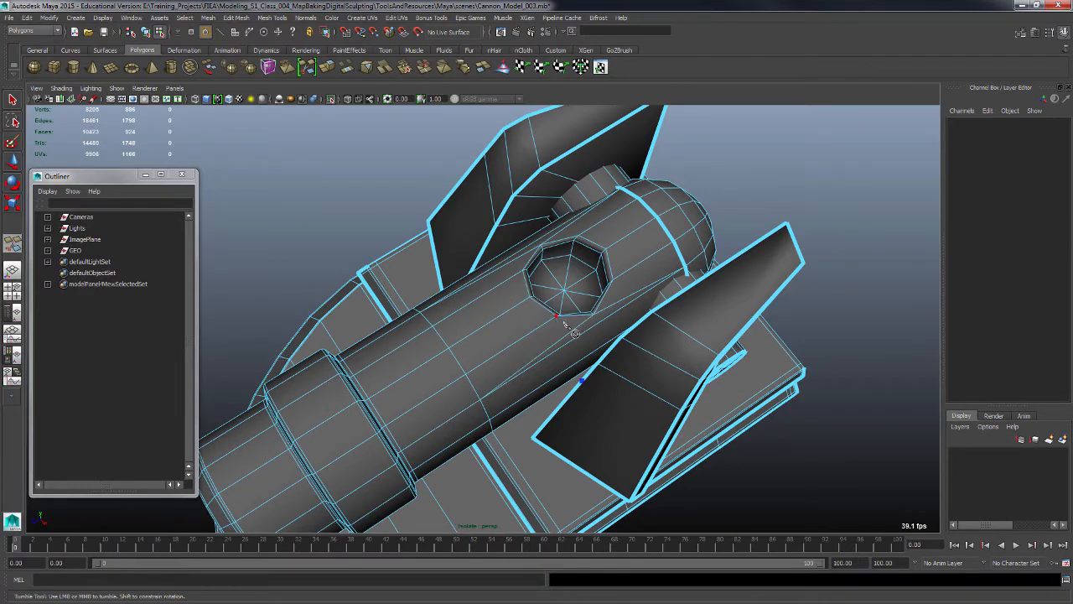
{"action": "scroll", "coordinate": [604, 361], "scroll_direction": "up", "scroll_amount": 3}
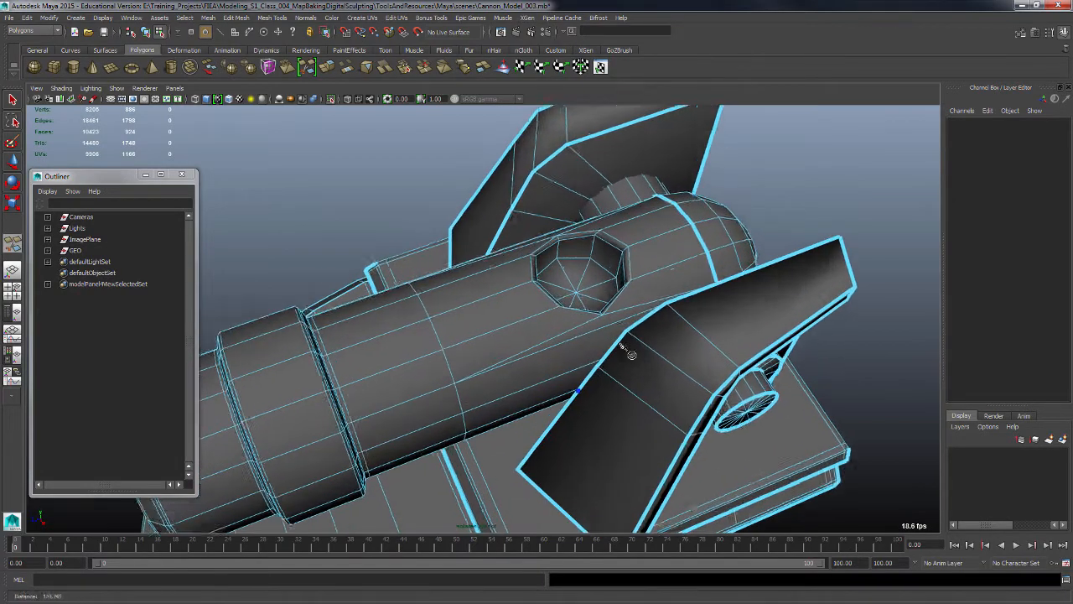
{"action": "scroll", "coordinate": [631, 355], "scroll_direction": "up", "scroll_amount": 4}
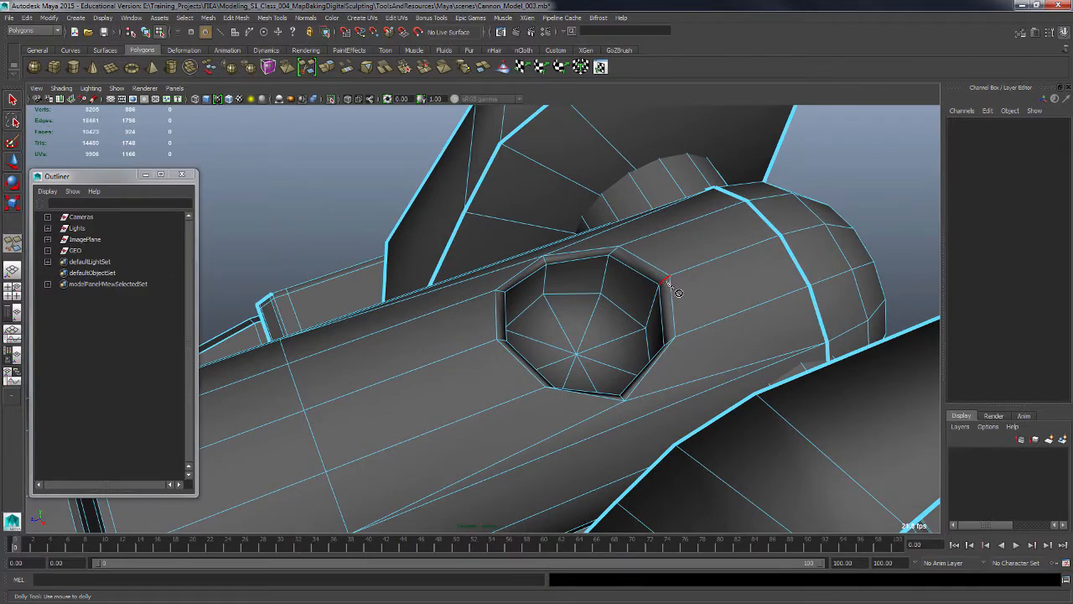
{"action": "left_click_drag", "start_coordinate": [672, 316], "coordinate": [689, 277], "text": "alt"}
{"action": "left_click_drag", "start_coordinate": [694, 390], "coordinate": [730, 344], "text": "alt"}
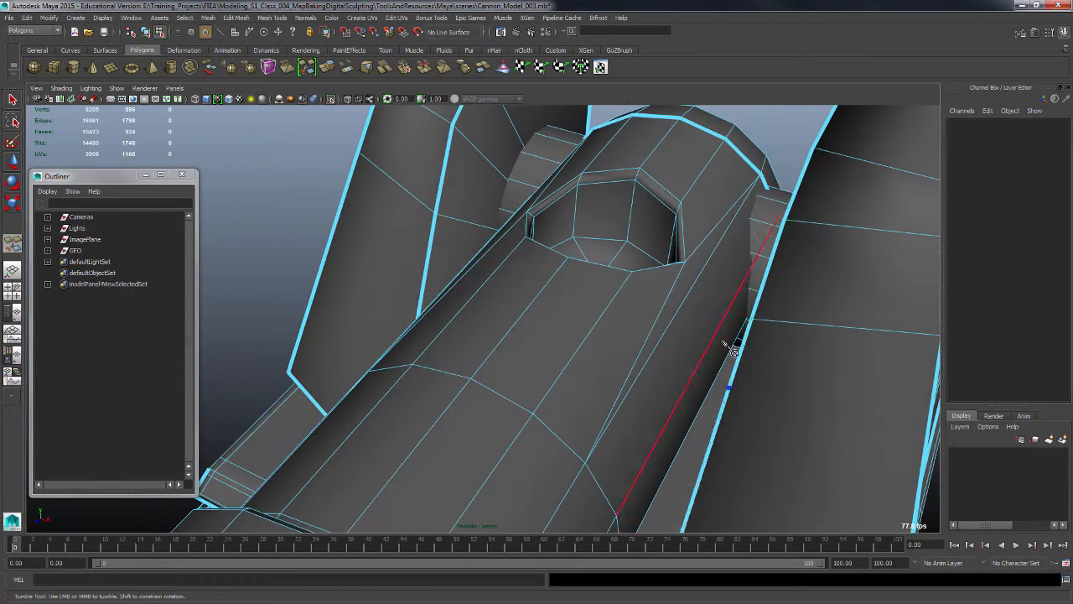
{"action": "right_click_drag", "start_coordinate": [730, 345], "coordinate": [663, 338], "text": "alt"}
{"action": "left_click_drag", "start_coordinate": [666, 378], "coordinate": [577, 333], "text": "alt"}
{"action": "right_click_drag", "start_coordinate": [576, 334], "coordinate": [669, 293], "text": "alt"}
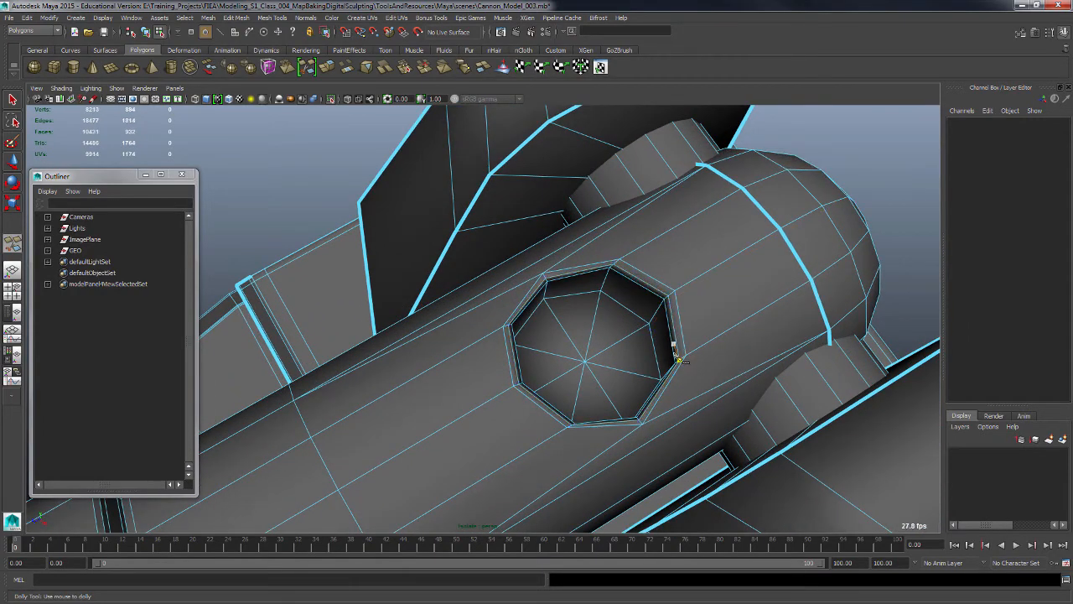
Step: Insert two more supporting edge loops inside the octagonal hole, and check its shape in smooth preview
{"action": "left_click_drag", "start_coordinate": [677, 343], "coordinate": [663, 259], "text": "alt"}
{"action": "left_click", "coordinate": [650, 330]}
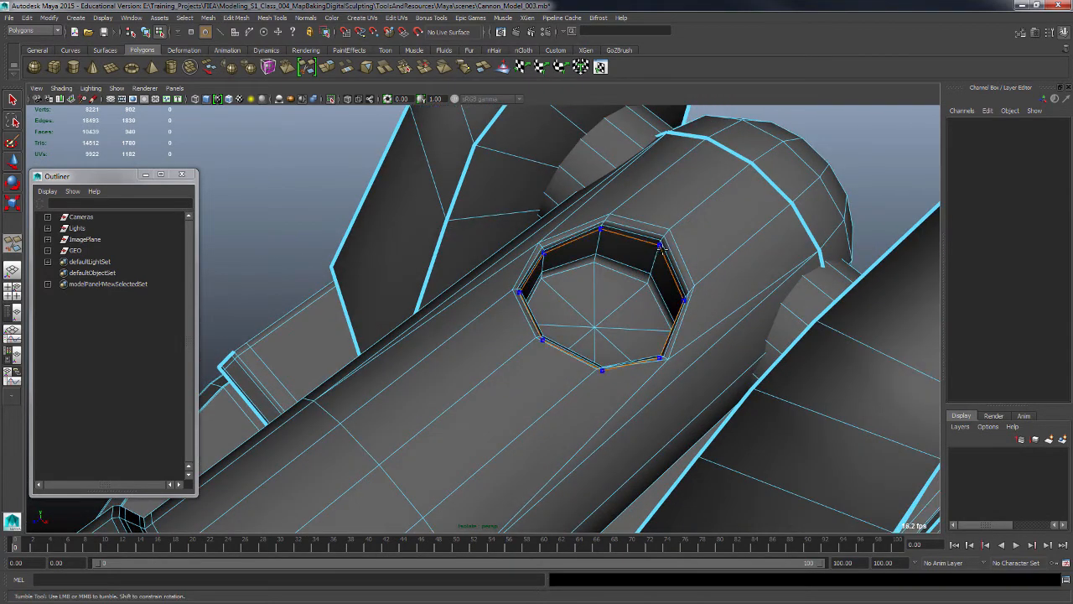
{"action": "left_click", "coordinate": [661, 248]}
{"action": "left_click_drag", "start_coordinate": [686, 359], "coordinate": [475, 313], "text": "alt"}
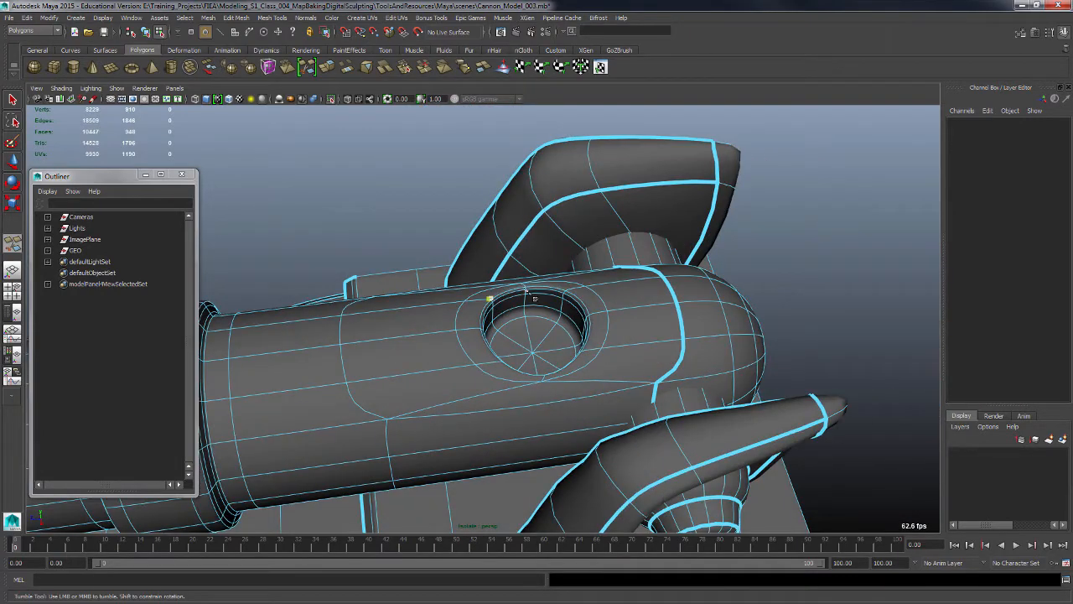
{"action": "left_click_drag", "start_coordinate": [526, 292], "coordinate": [633, 369], "text": "alt"}
{"action": "right_click_drag", "start_coordinate": [633, 369], "coordinate": [732, 444], "text": "alt"}
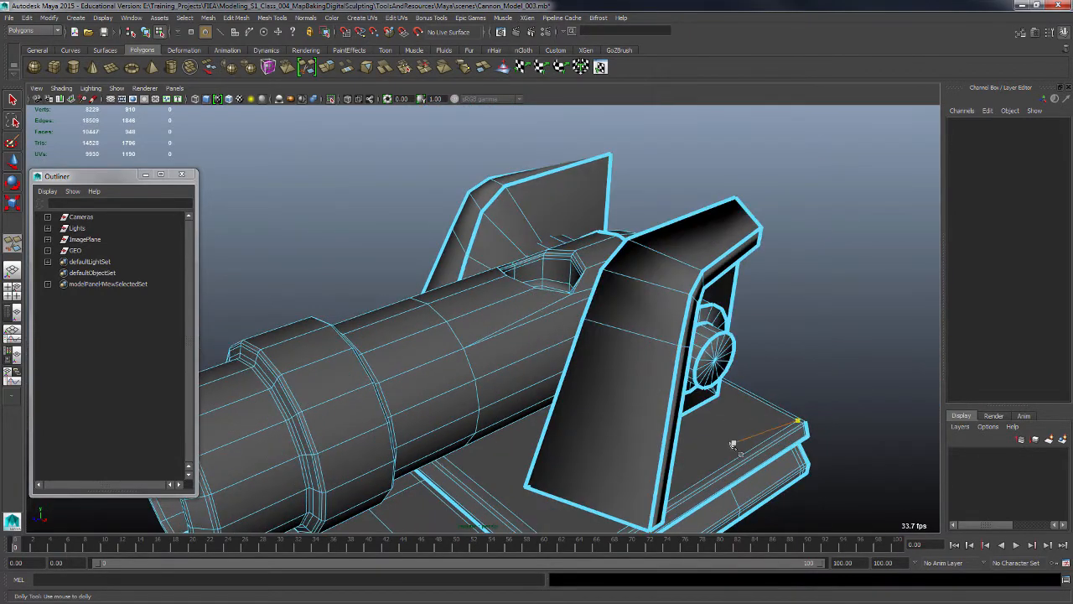
Step: Delete the stray diagonal edges around the axle on one of the cannon's side supports
{"action": "left_click_drag", "start_coordinate": [733, 444], "coordinate": [573, 371], "text": "alt"}
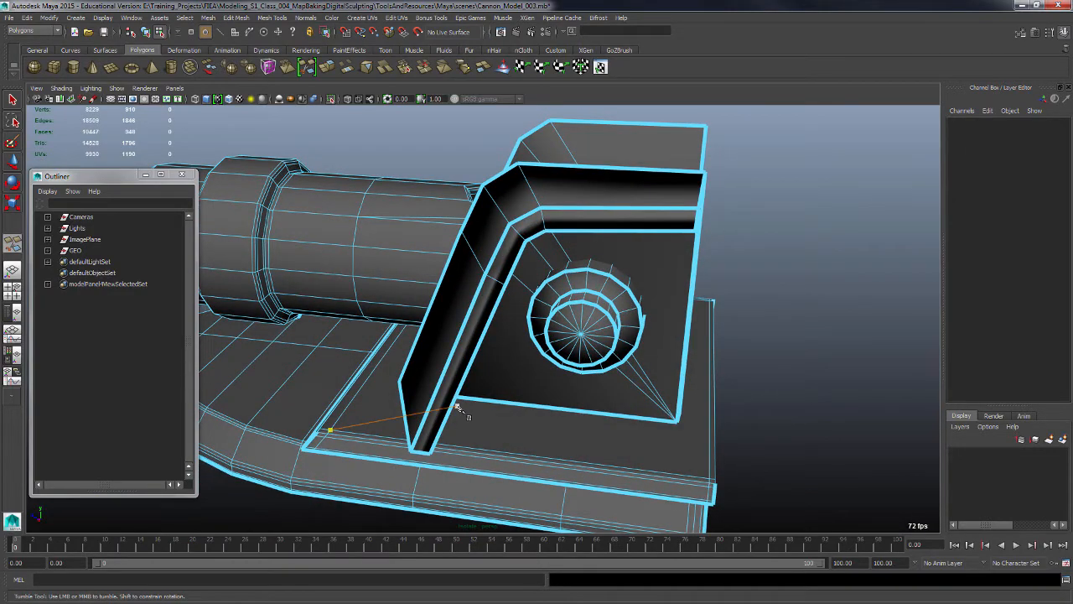
{"action": "left_click_drag", "start_coordinate": [696, 378], "coordinate": [619, 336], "text": "alt"}
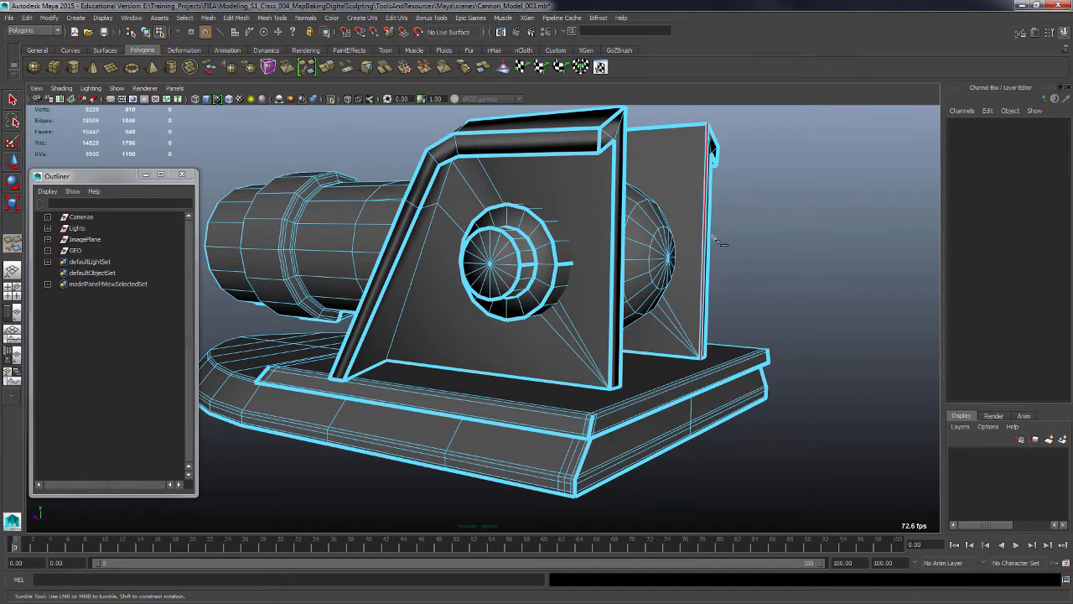
{"action": "left_click_drag", "start_coordinate": [490, 173], "coordinate": [308, 344], "text": "alt"}
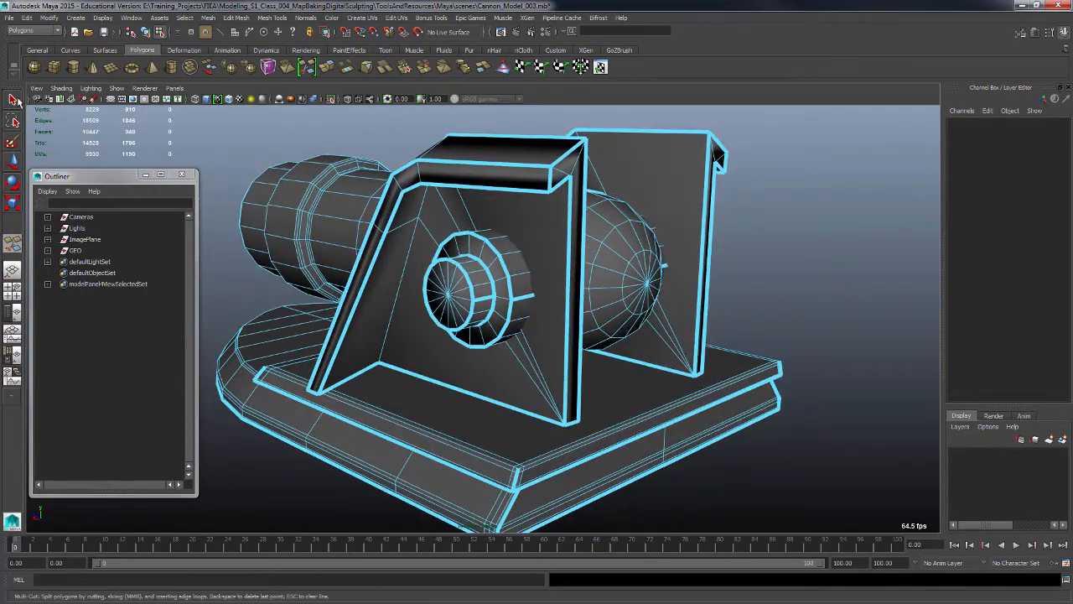
{"action": "left_click", "coordinate": [13, 100]}
{"action": "key", "text": "F10"}
{"action": "left_click", "coordinate": [560, 179]}
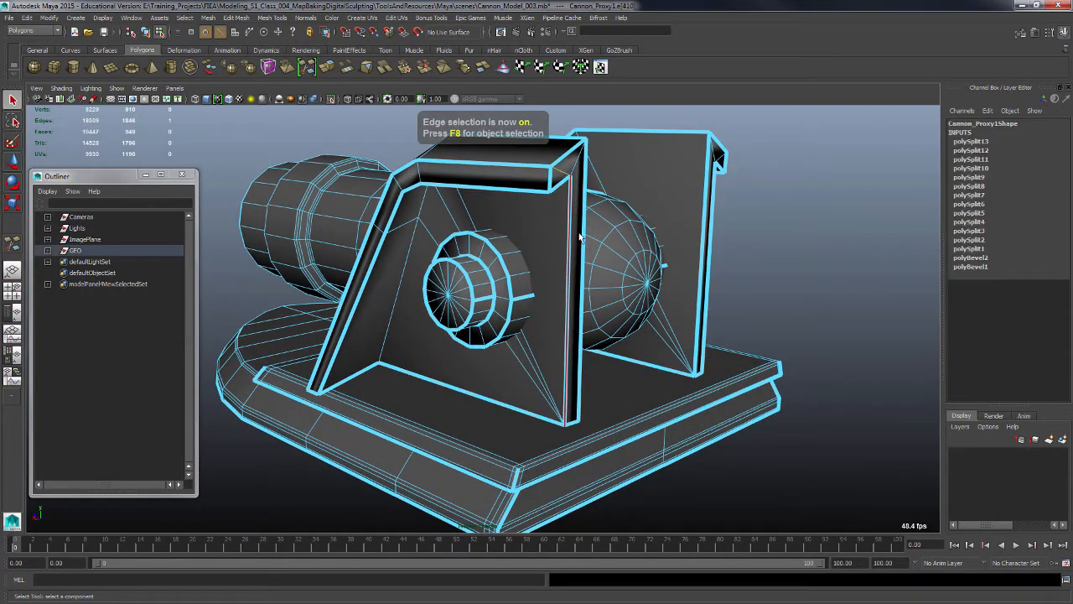
{"action": "left_click_drag", "start_coordinate": [560, 179], "coordinate": [528, 276], "text": "alt"}
{"action": "left_click", "coordinate": [507, 383]}
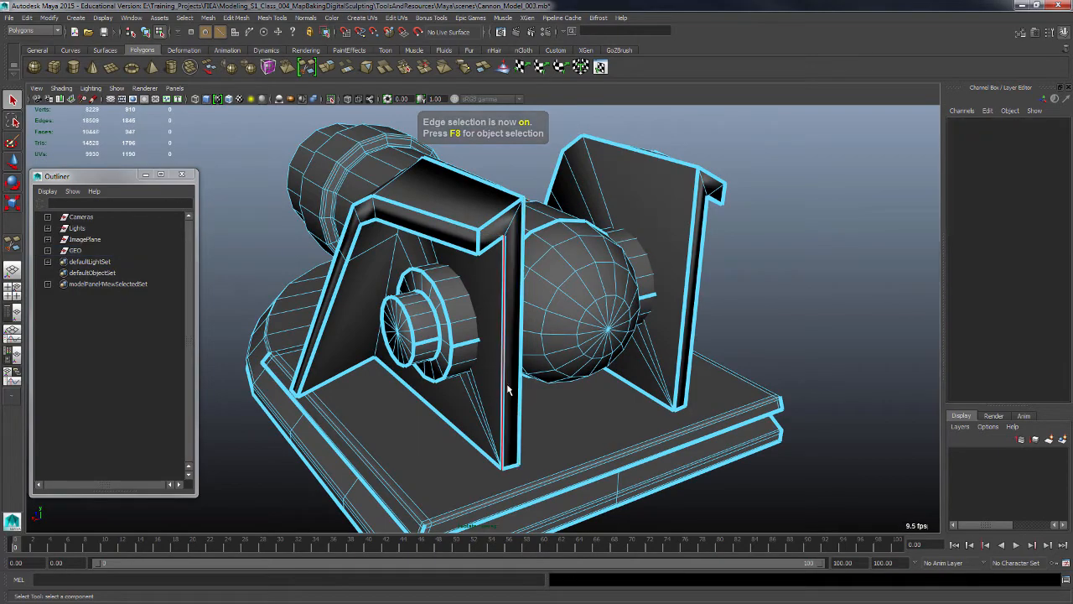
{"action": "mouse_move", "coordinate": [508, 382]}
{"action": "left_mouse_down", "text": "alt"}
{"action": "mouse_move", "coordinate": [589, 378]}
{"action": "mouse_move", "coordinate": [628, 359]}
{"action": "mouse_move", "coordinate": [592, 370]}
{"action": "mouse_move", "coordinate": [561, 400]}
{"action": "mouse_move", "coordinate": [502, 391]}
{"action": "left_mouse_up", "text": "alt"}
{"action": "left_click", "coordinate": [586, 383]}
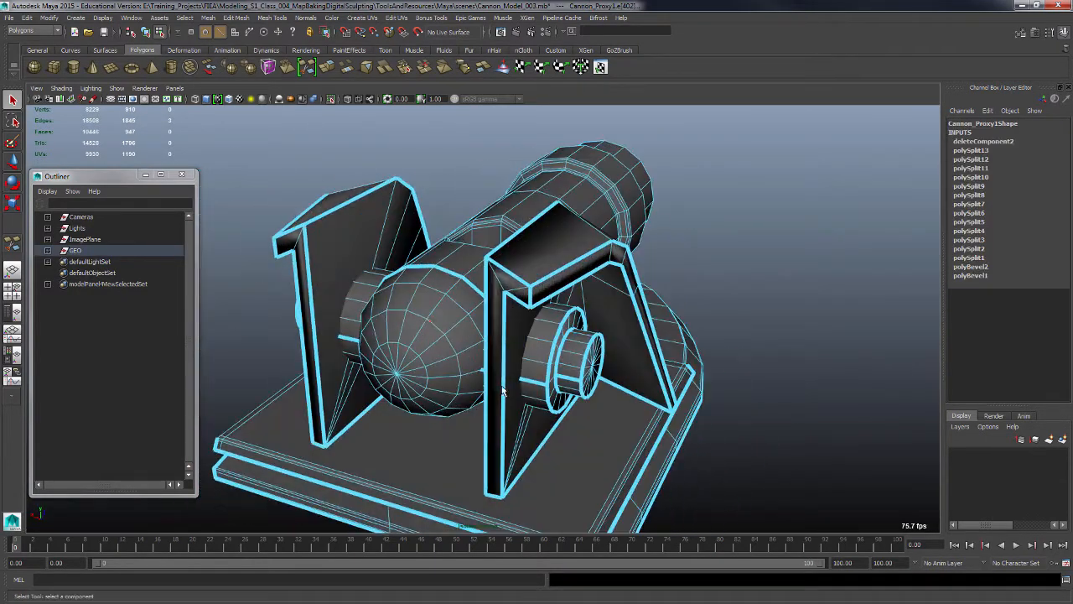
{"action": "left_click", "coordinate": [396, 230], "text": "shift"}
{"action": "key", "text": "Delete"}
Step: Cut two new edge lines around the side support with Multi-Cut, from the flange's bends across the plate and its rear edge
{"action": "left_click_drag", "start_coordinate": [434, 362], "coordinate": [460, 331], "text": "alt"}
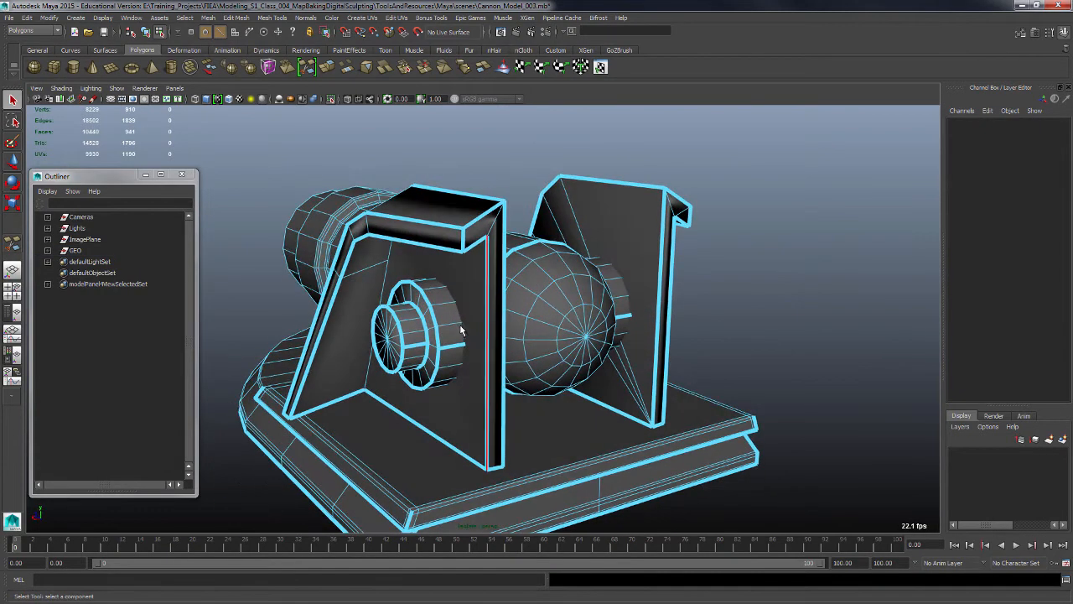
{"action": "key", "text": "F8"}
{"action": "right_click_drag", "start_coordinate": [456, 353], "coordinate": [404, 349], "text": "shift"}
{"action": "left_click_drag", "start_coordinate": [394, 293], "coordinate": [419, 261], "text": "alt"}
{"action": "left_click", "coordinate": [405, 255]}
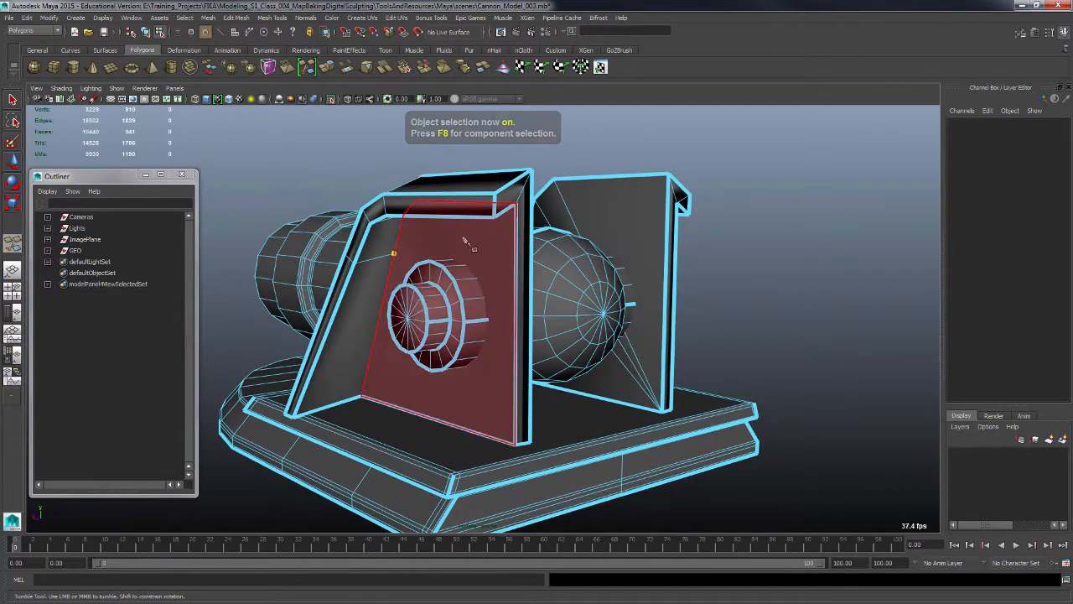
{"action": "left_click_drag", "start_coordinate": [555, 258], "coordinate": [386, 311], "text": "alt"}
{"action": "left_click", "coordinate": [442, 274]}
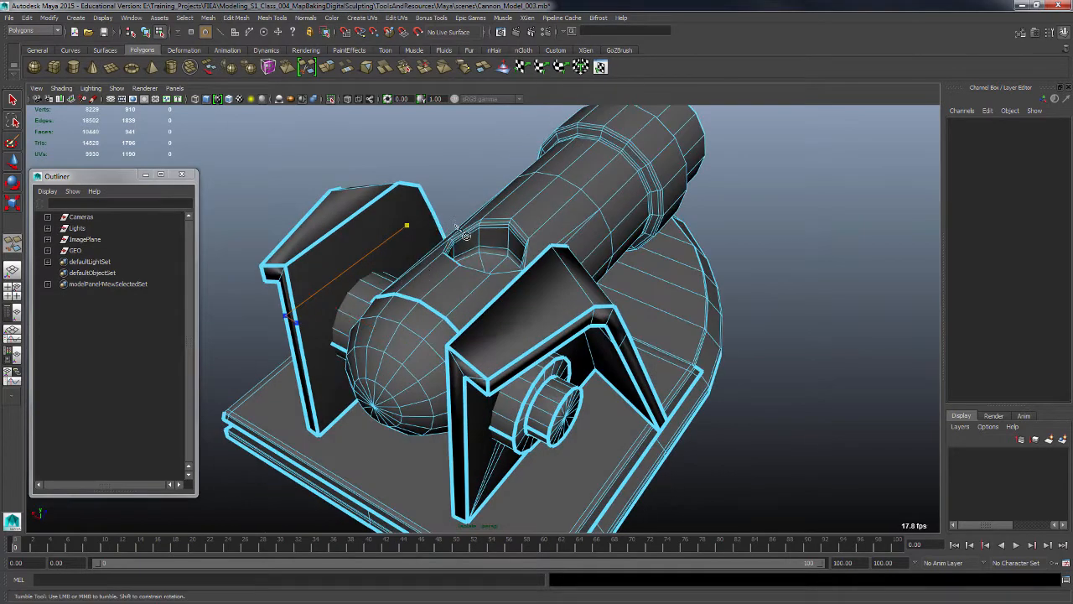
{"action": "left_click_drag", "start_coordinate": [464, 235], "coordinate": [499, 226], "text": "alt"}
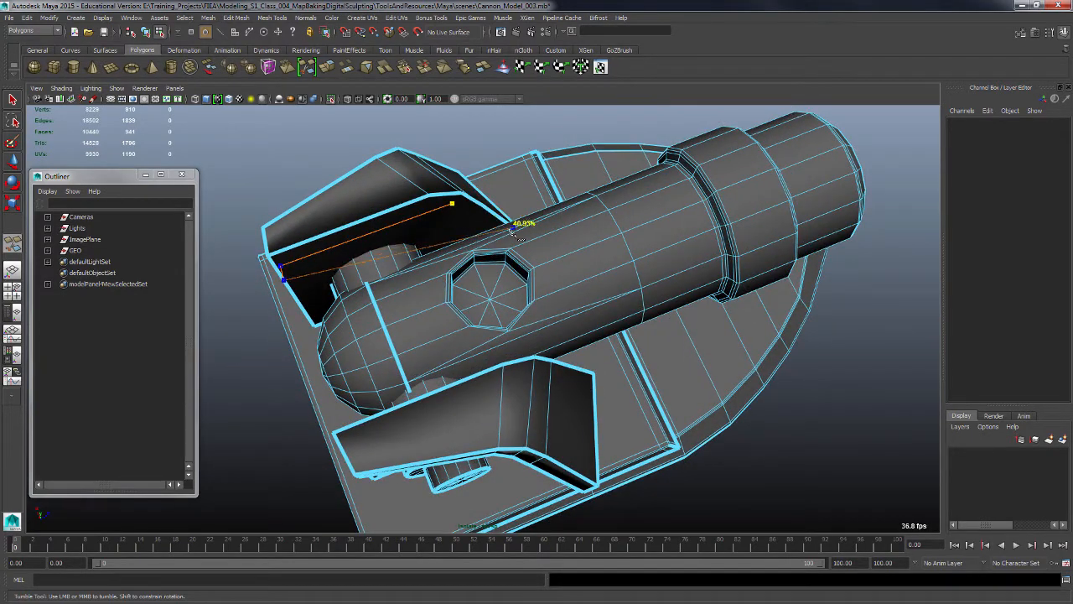
{"action": "mouse_move", "coordinate": [394, 268]}
{"action": "left_mouse_down", "text": "alt"}
{"action": "mouse_move", "coordinate": [444, 274]}
{"action": "mouse_move", "coordinate": [466, 205]}
{"action": "mouse_move", "coordinate": [303, 285]}
{"action": "mouse_move", "coordinate": [407, 268]}
{"action": "left_mouse_up", "text": "alt"}
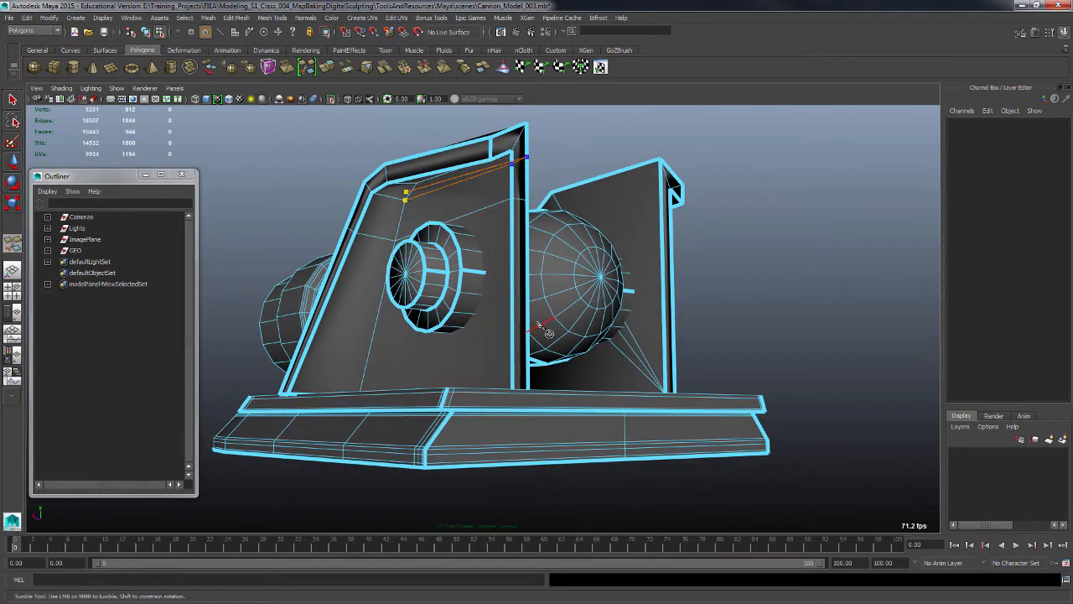
{"action": "key", "text": "Return"}
{"action": "left_click_drag", "start_coordinate": [547, 270], "coordinate": [560, 270], "text": "alt"}
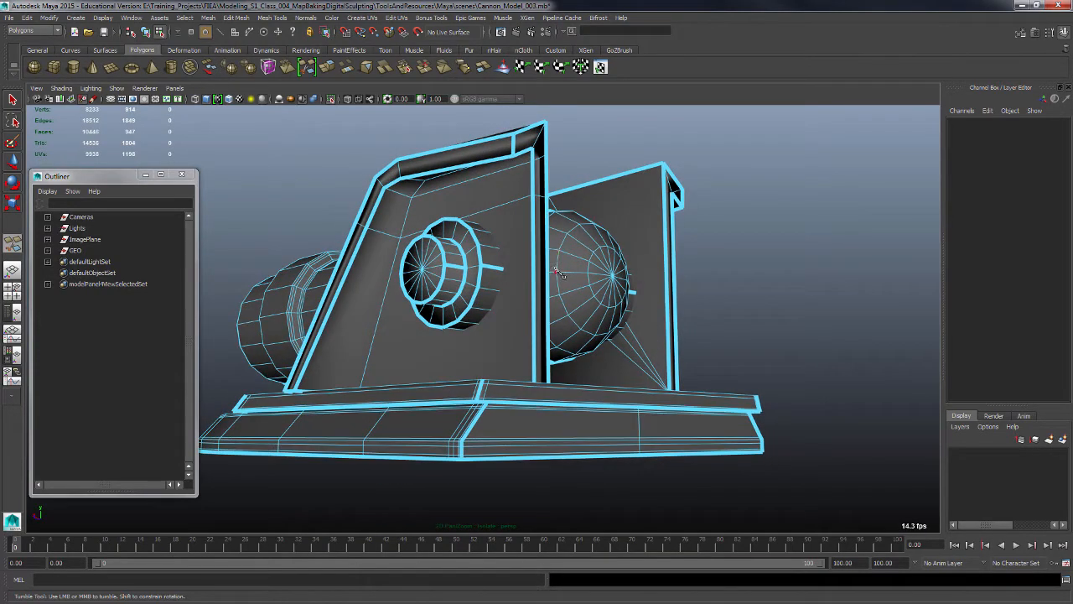
Step: Check the side support in smooth preview, return to the unsmoothed display and insert a supporting edge loop just above its bottom edge
{"action": "key", "text": "3"}
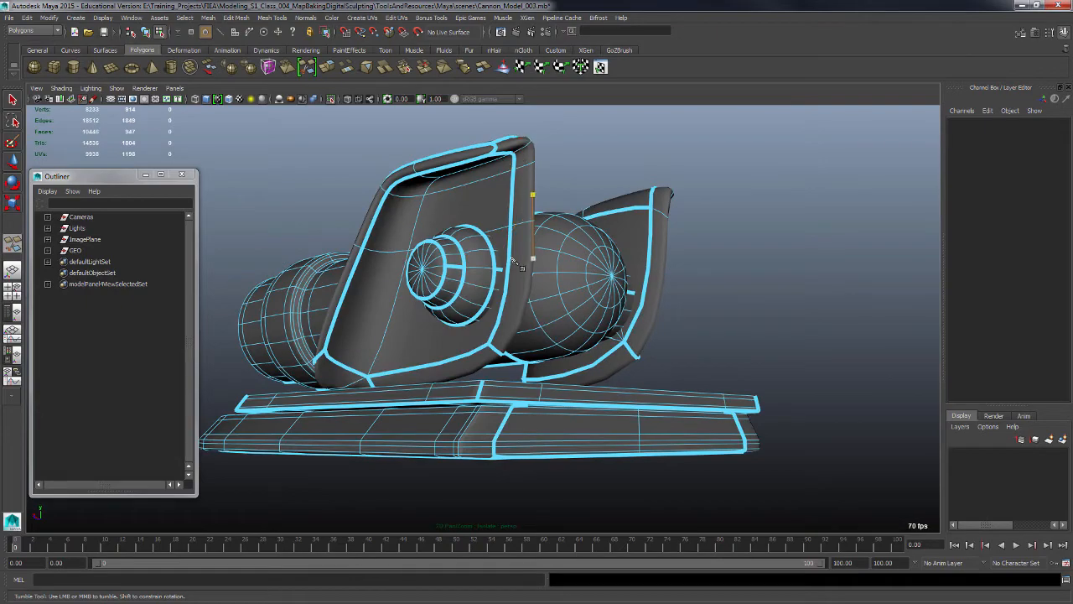
{"action": "key", "text": "1"}
{"action": "left_click_drag", "start_coordinate": [557, 267], "coordinate": [578, 270], "text": "alt"}
{"action": "right_click_drag", "start_coordinate": [578, 270], "coordinate": [612, 289], "text": "alt"}
{"action": "middle_click_drag", "start_coordinate": [545, 310], "coordinate": [559, 323], "text": "alt"}
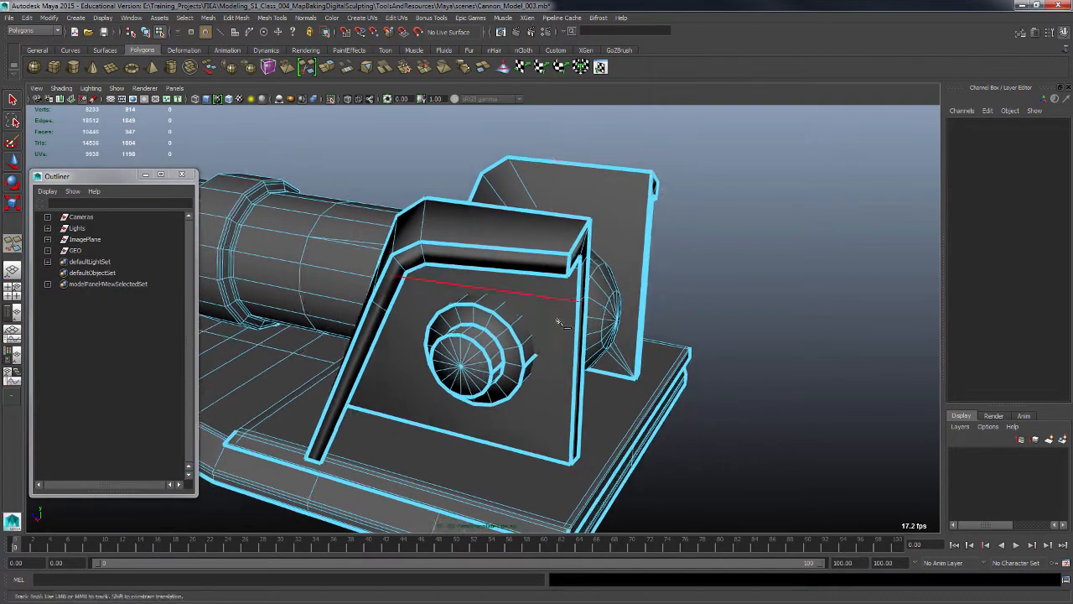
{"action": "left_click_drag", "start_coordinate": [559, 322], "coordinate": [584, 423], "text": "alt"}
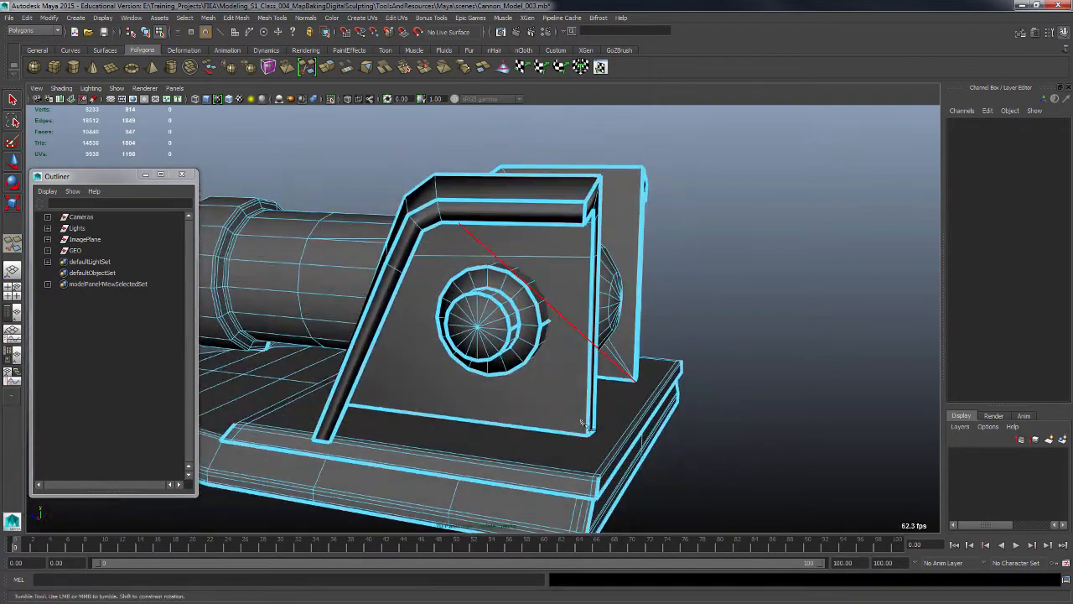
{"action": "left_click", "coordinate": [586, 432]}
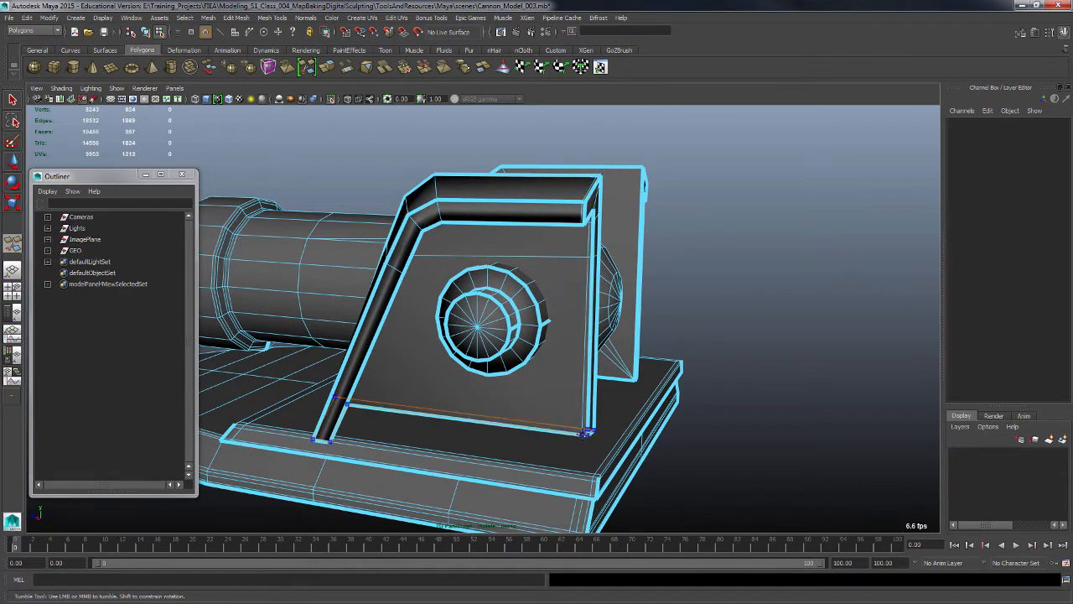
Step: Insert further supporting edge loops along the outer borders of the side support's plate and flange
{"action": "left_click_drag", "start_coordinate": [669, 404], "coordinate": [547, 262], "text": "alt"}
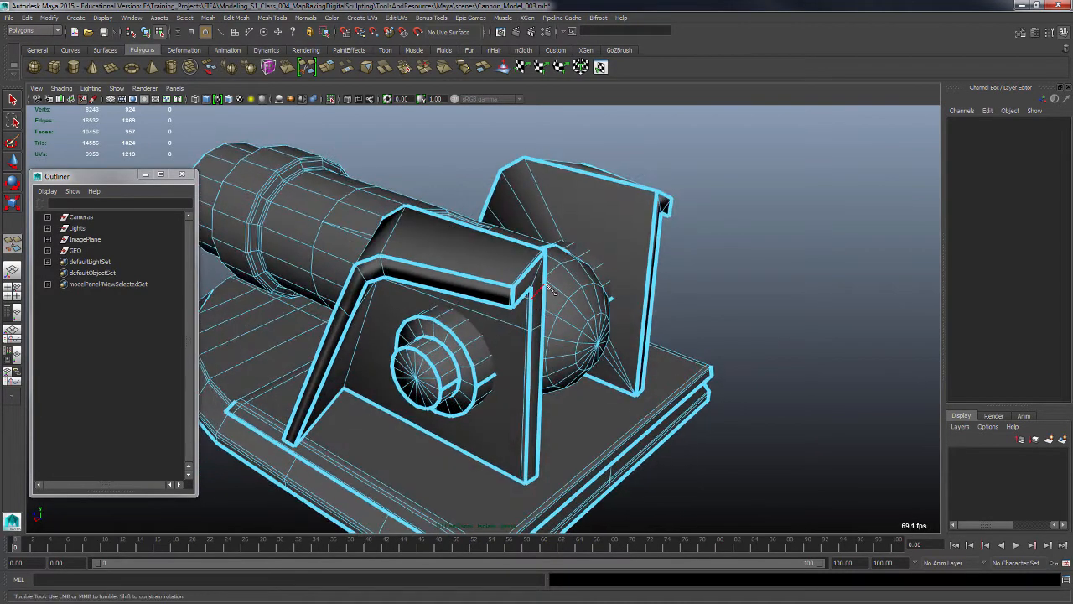
{"action": "left_click_drag", "start_coordinate": [579, 424], "coordinate": [572, 364], "text": "alt"}
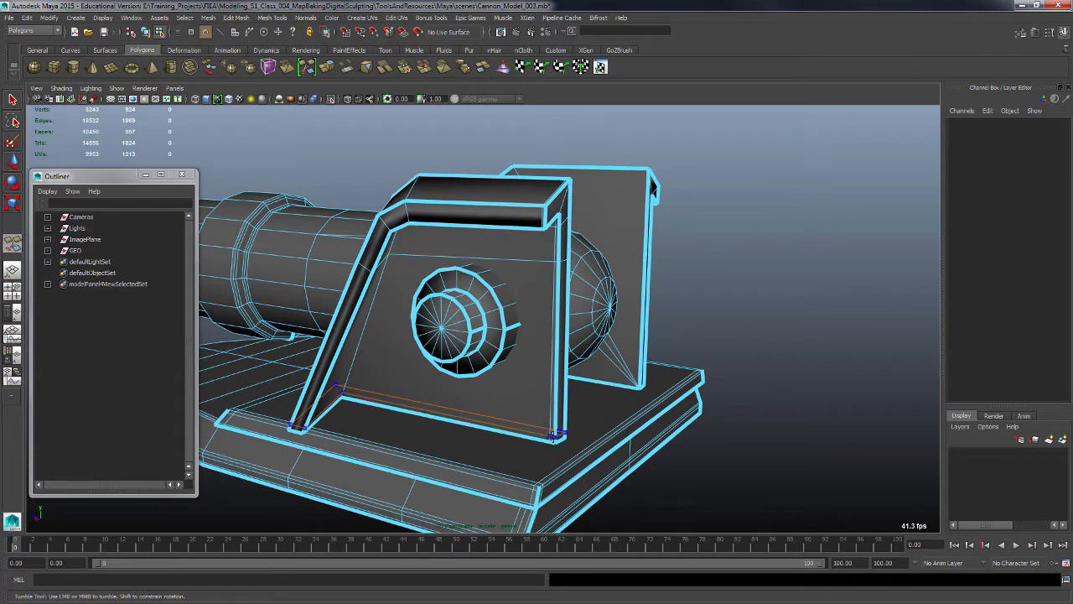
{"action": "left_click", "coordinate": [555, 437]}
{"action": "left_click_drag", "start_coordinate": [443, 438], "coordinate": [654, 444], "text": "alt"}
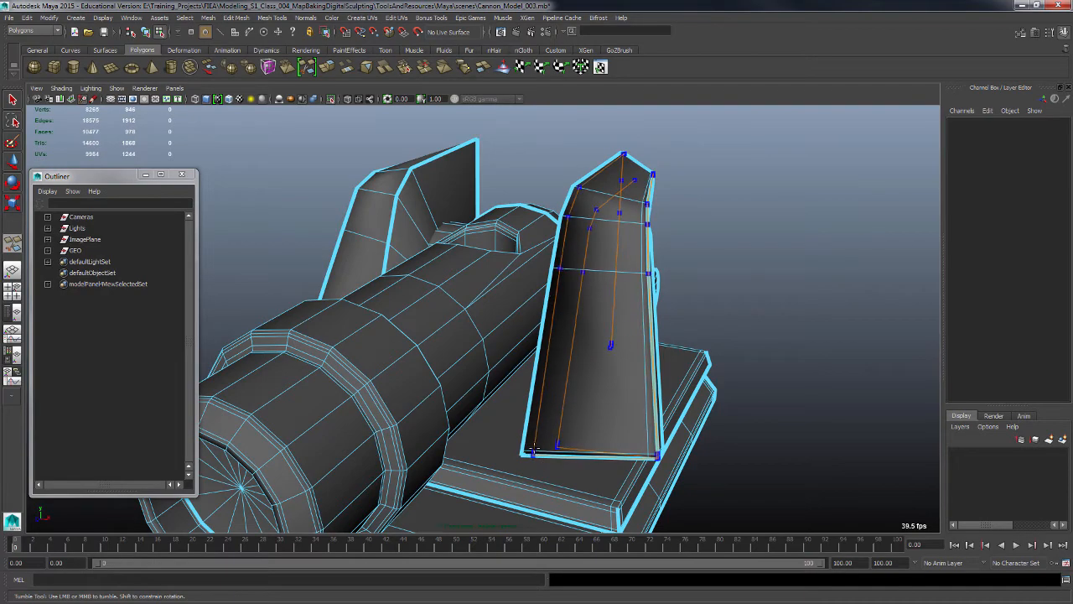
{"action": "left_click_drag", "start_coordinate": [531, 450], "coordinate": [561, 435], "text": "alt"}
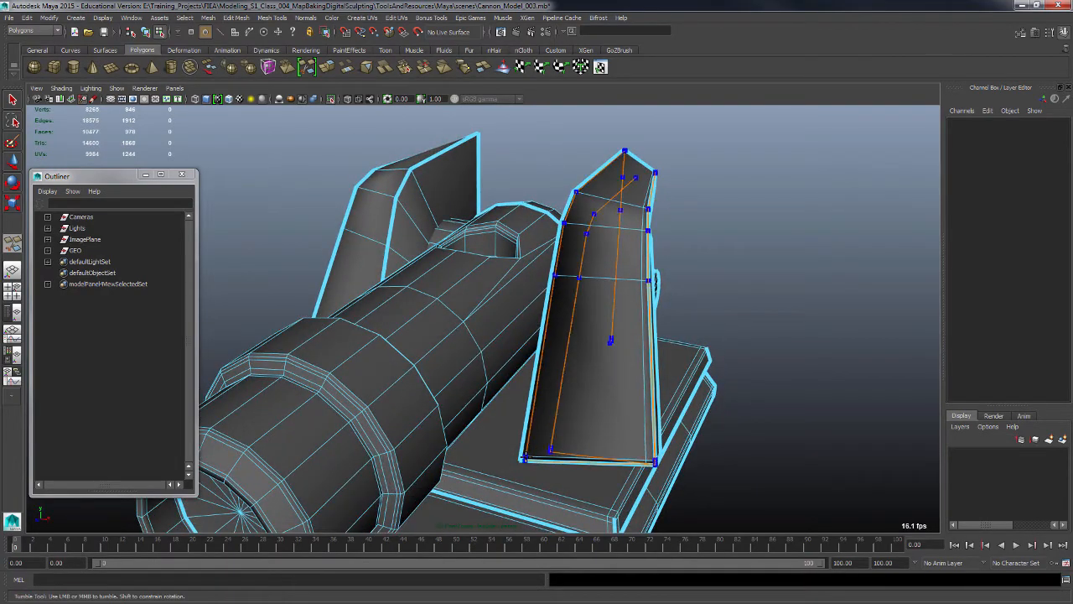
{"action": "left_click_drag", "start_coordinate": [554, 454], "coordinate": [536, 382], "text": "alt"}
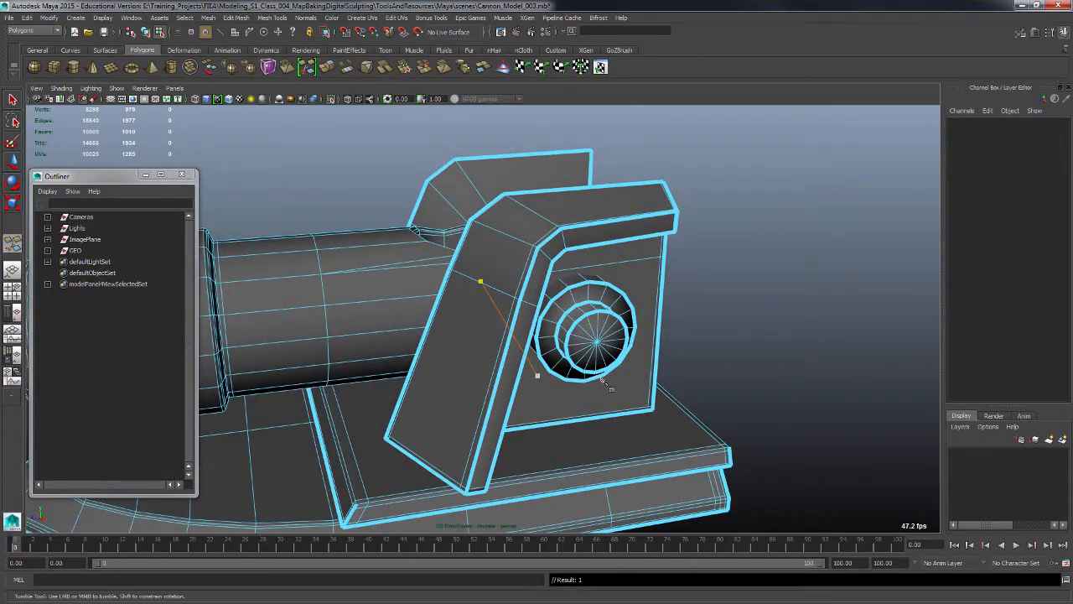
Step: Review the smoothed side support and insert an edge loop across the lower part of its plate
{"action": "left_click_drag", "start_coordinate": [602, 381], "coordinate": [679, 402], "text": "alt"}
{"action": "right_click_drag", "start_coordinate": [679, 402], "coordinate": [688, 405], "text": "alt"}
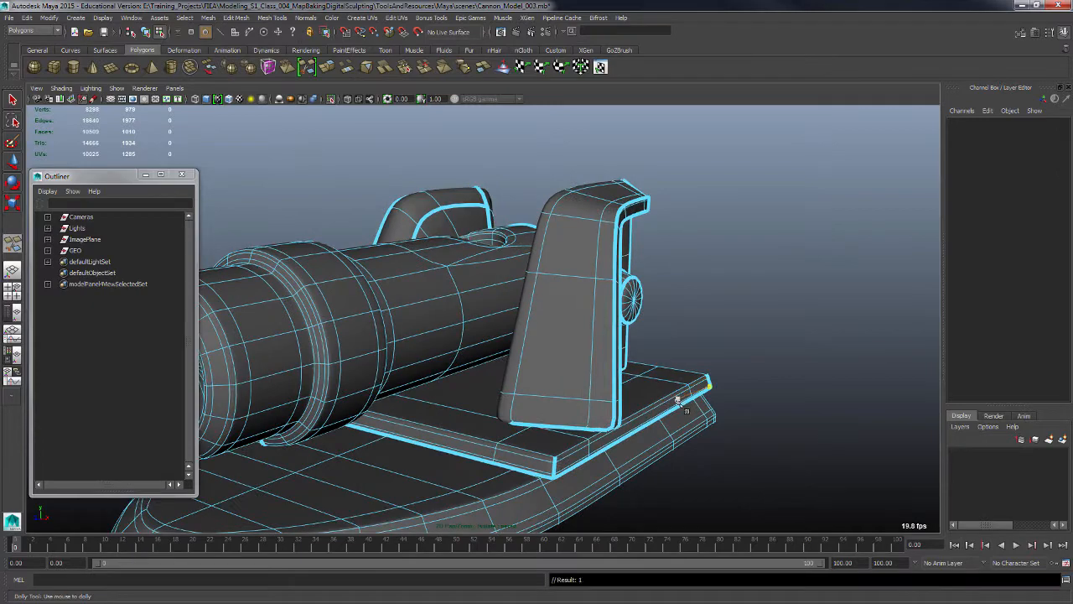
{"action": "key", "text": "1"}
{"action": "left_click_drag", "start_coordinate": [675, 405], "coordinate": [704, 409], "text": "alt"}
{"action": "right_click_drag", "start_coordinate": [671, 419], "coordinate": [689, 432], "text": "alt"}
{"action": "middle_click_drag", "start_coordinate": [689, 432], "coordinate": [660, 420], "text": "alt"}
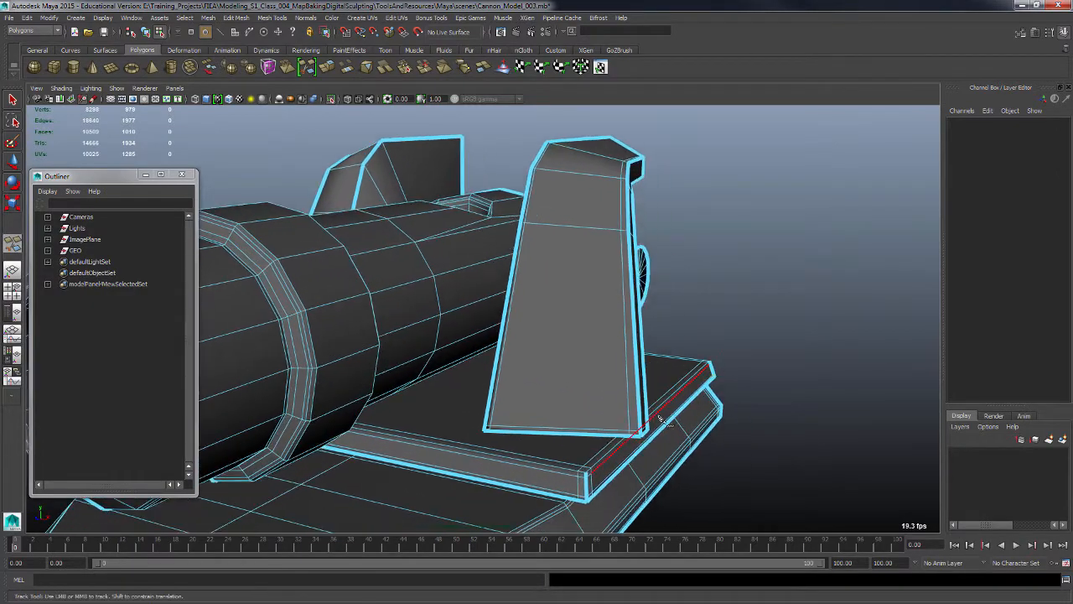
{"action": "left_click_drag", "start_coordinate": [661, 419], "coordinate": [637, 391], "text": "alt"}
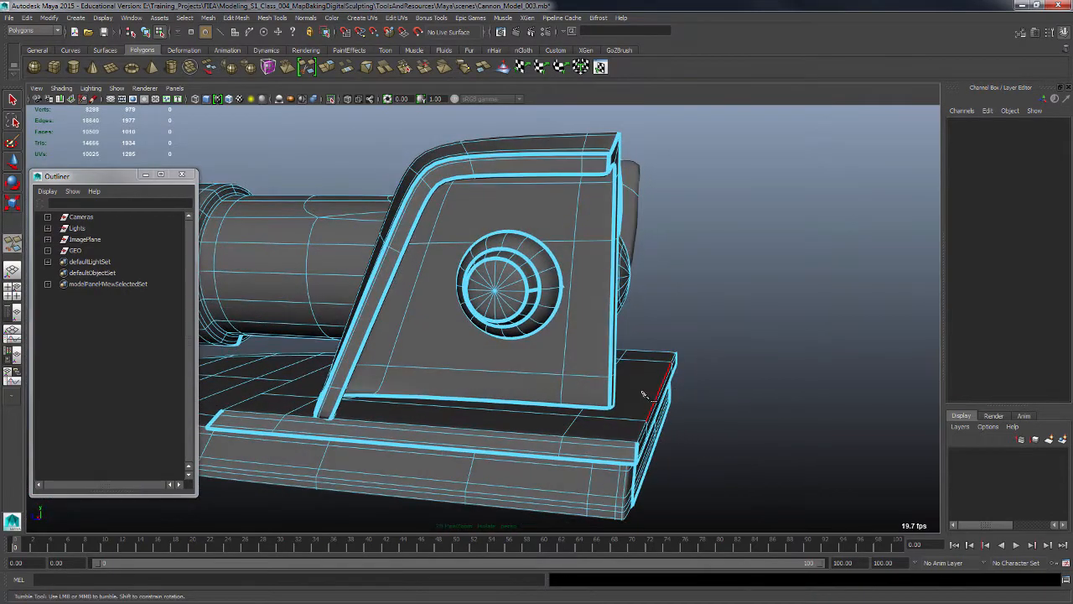
{"action": "left_click", "coordinate": [650, 397]}
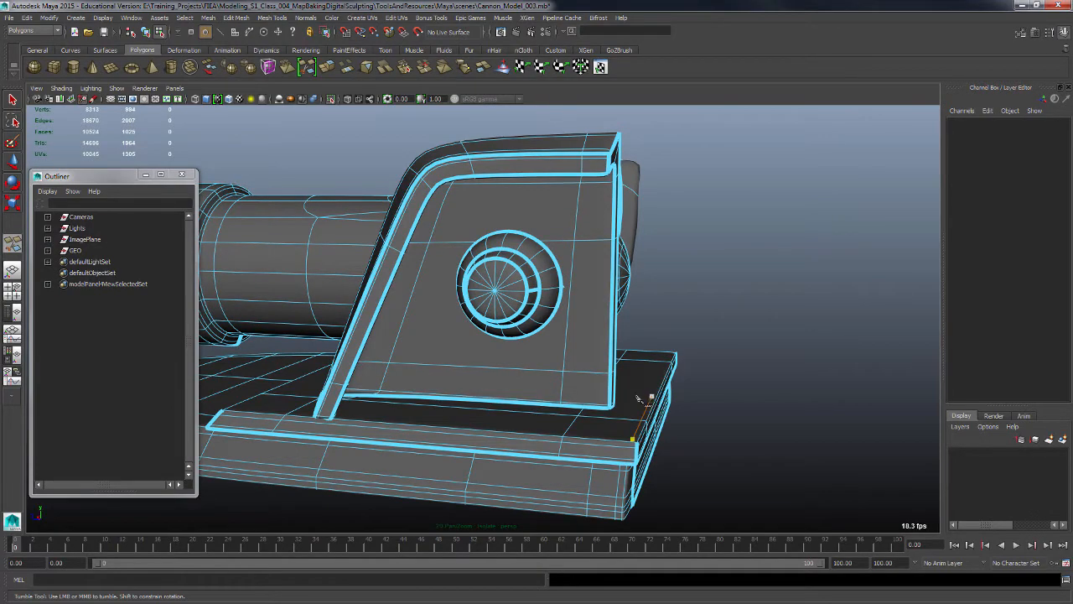
Step: Insert an edge loop around the side support at axle height and several upright loops across its plate to space the topology evenly
{"action": "left_click_drag", "start_coordinate": [621, 377], "coordinate": [583, 380], "text": "alt"}
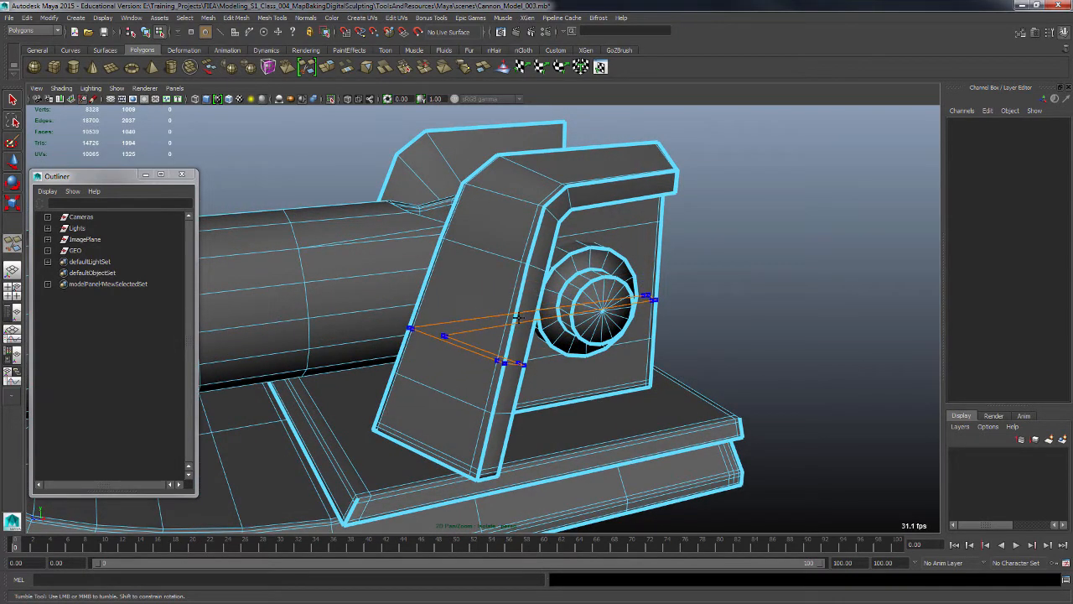
{"action": "left_click_drag", "start_coordinate": [599, 358], "coordinate": [565, 403], "text": "alt"}
{"action": "left_click", "coordinate": [575, 402], "text": "ctrl"}
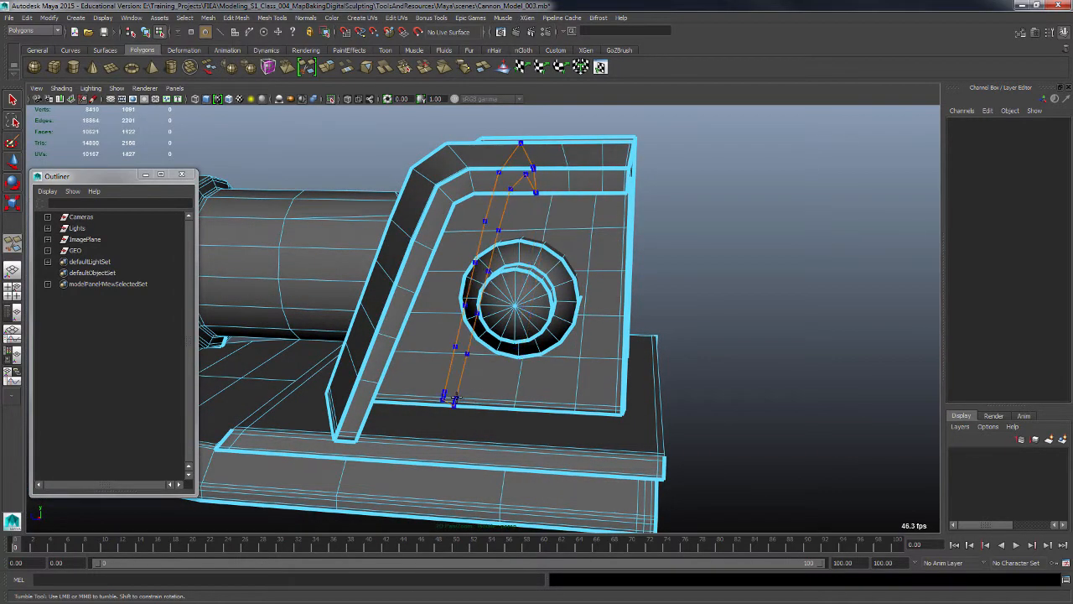
{"action": "left_click", "coordinate": [453, 406], "text": "ctrl"}
Step: Insert three lengthwise edge loops along the side support's wide flange, one near its inner border and two across its width
{"action": "left_click_drag", "start_coordinate": [606, 384], "coordinate": [676, 377], "text": "alt"}
{"action": "right_click_drag", "start_coordinate": [630, 344], "coordinate": [661, 361], "text": "alt"}
{"action": "left_click_drag", "start_coordinate": [669, 362], "coordinate": [491, 311], "text": "alt"}
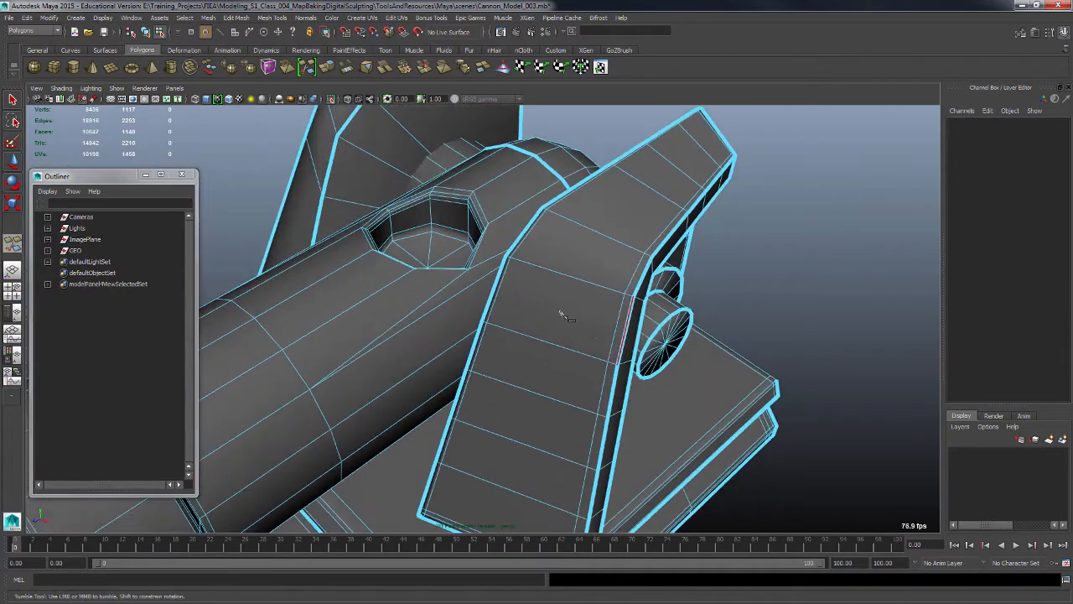
{"action": "double_click", "coordinate": [515, 262]}
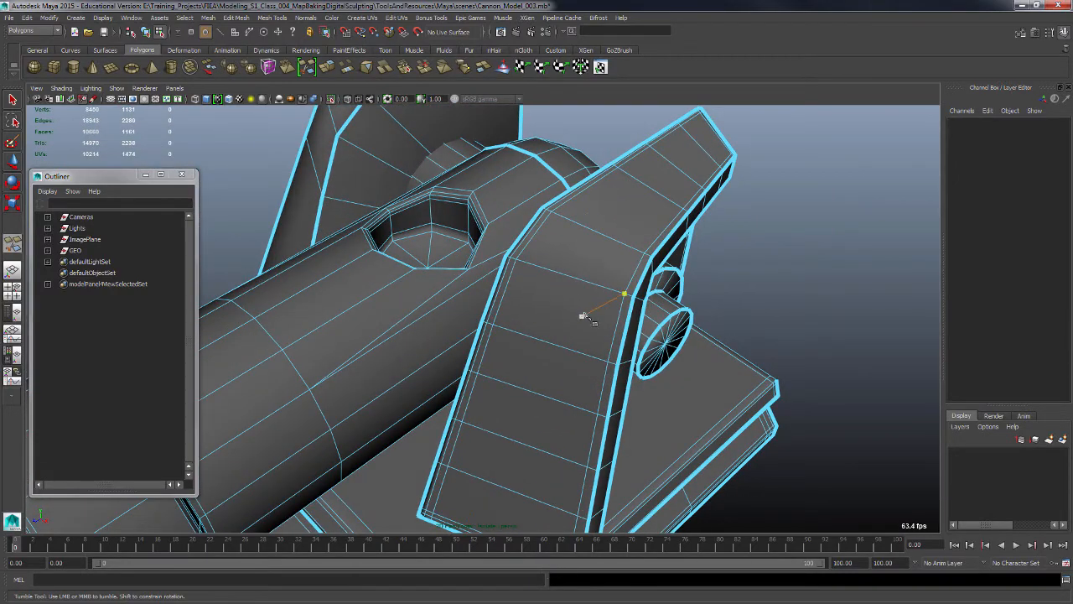
{"action": "left_click", "coordinate": [544, 269], "text": "ctrl"}
{"action": "left_click", "coordinate": [585, 284], "text": "ctrl"}
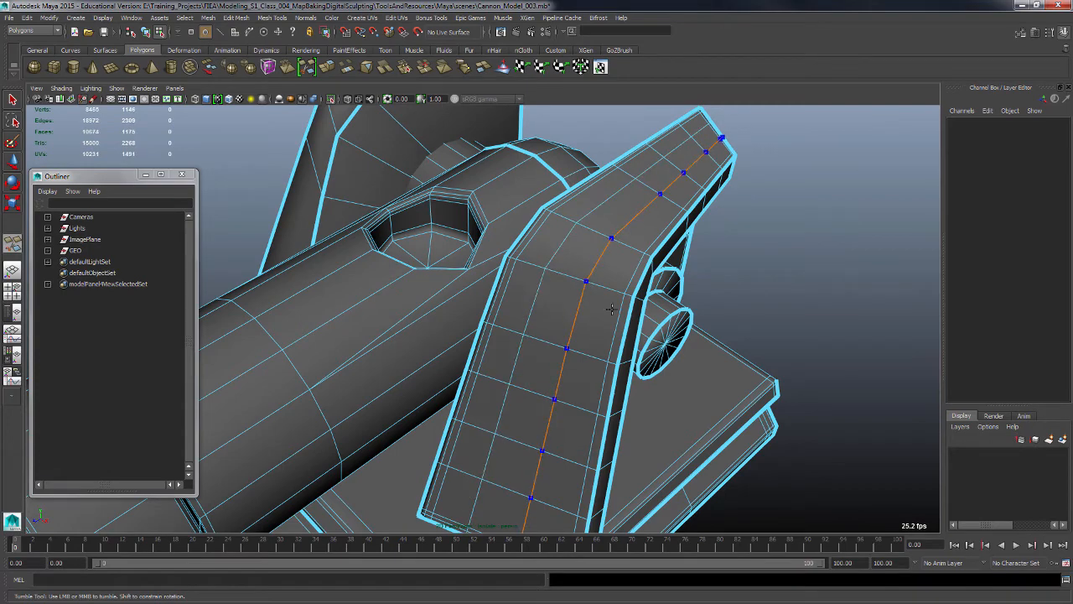
Step: Compare the reworked side support with the opposite one in smooth preview, and return to the unsmoothed display
{"action": "left_click_drag", "start_coordinate": [686, 342], "coordinate": [792, 329], "text": "alt"}
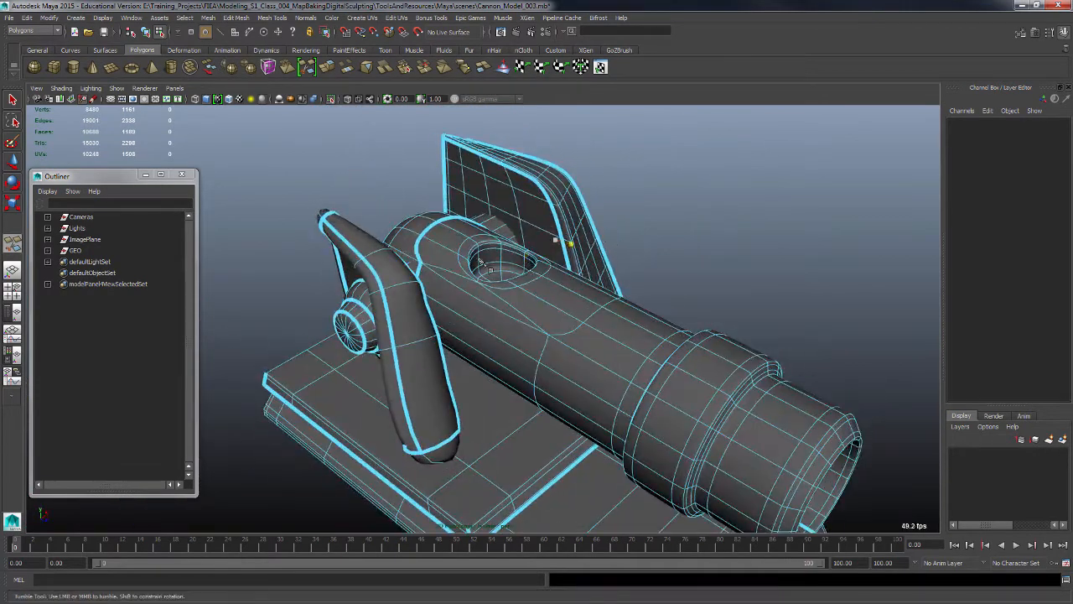
{"action": "left_click_drag", "start_coordinate": [493, 362], "coordinate": [673, 294], "text": "alt"}
{"action": "right_click_drag", "start_coordinate": [673, 295], "coordinate": [647, 352], "text": "alt"}
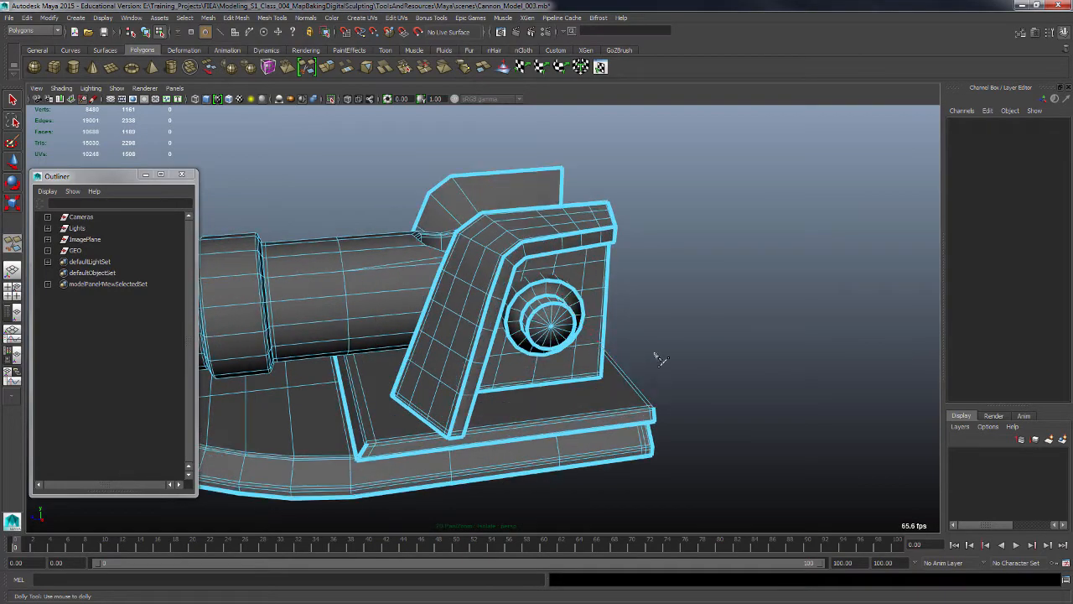
Step: Insert supporting edge loops around the front face of the axle's large disc and around the smaller hub on it
{"action": "left_click_drag", "start_coordinate": [682, 360], "coordinate": [470, 338], "text": "alt"}
{"action": "right_click_drag", "start_coordinate": [470, 339], "coordinate": [480, 379], "text": "alt"}
{"action": "left_click_drag", "start_coordinate": [480, 379], "coordinate": [478, 382], "text": "alt"}
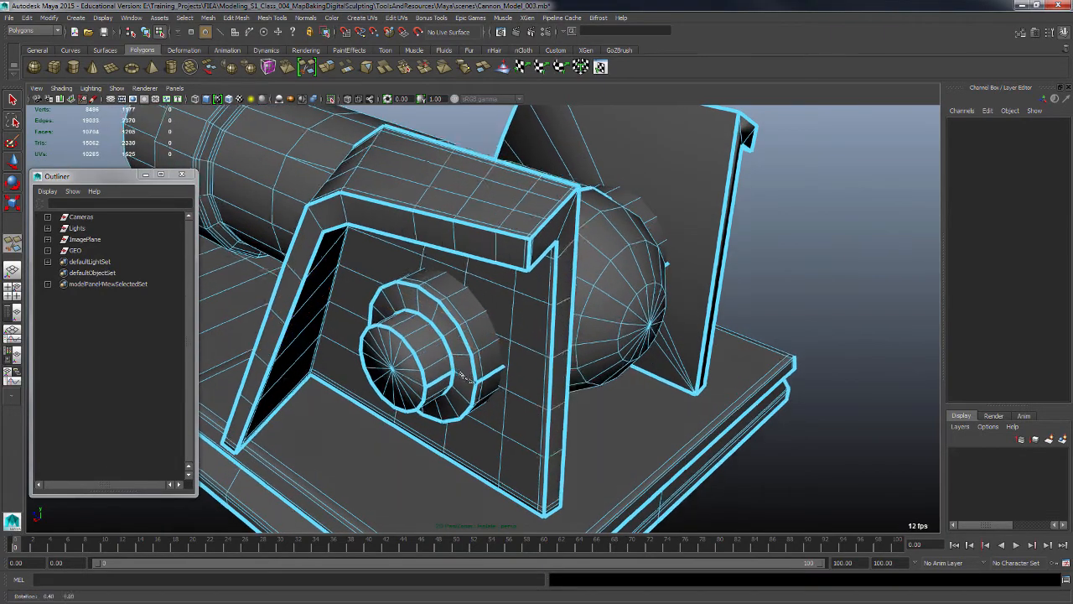
{"action": "right_click_drag", "start_coordinate": [478, 382], "coordinate": [490, 392], "text": "alt"}
{"action": "left_click_drag", "start_coordinate": [490, 391], "coordinate": [477, 295], "text": "alt"}
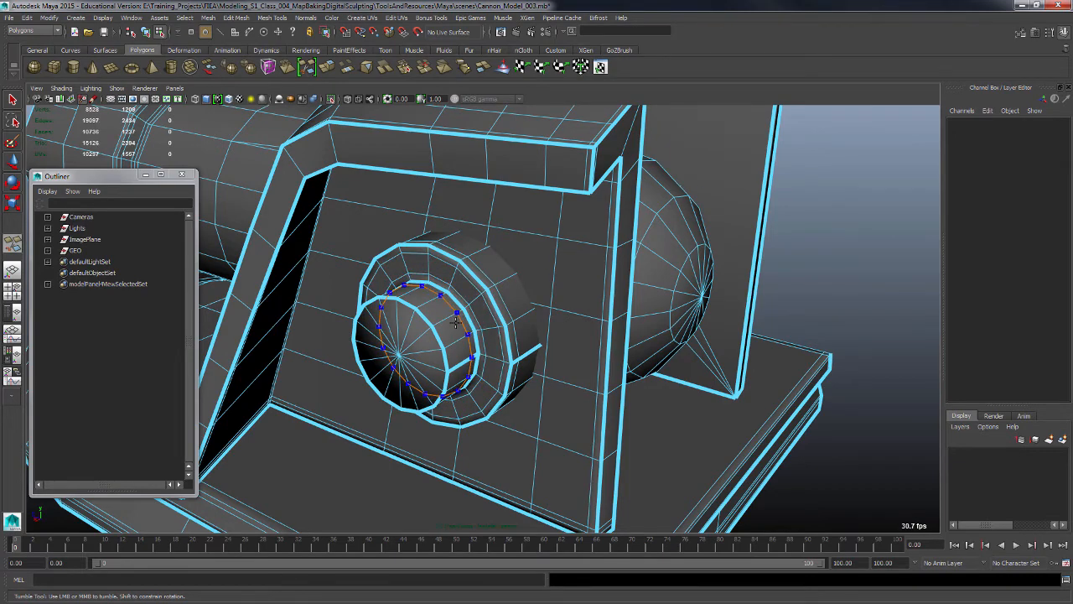
{"action": "left_click_drag", "start_coordinate": [455, 321], "coordinate": [400, 386], "text": "alt"}
{"action": "left_click", "coordinate": [389, 378]}
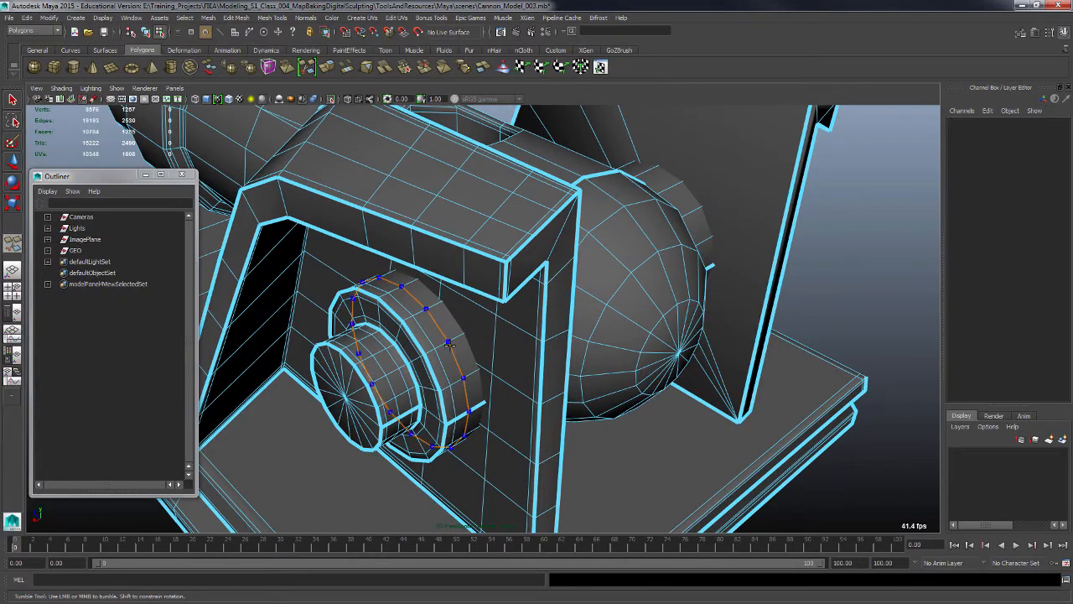
Step: Insert supporting edge loops around the side wall of the axle's large disc, and check the support in smooth preview
{"action": "left_click_drag", "start_coordinate": [450, 344], "coordinate": [473, 357], "text": "alt"}
{"action": "left_click", "coordinate": [476, 353]}
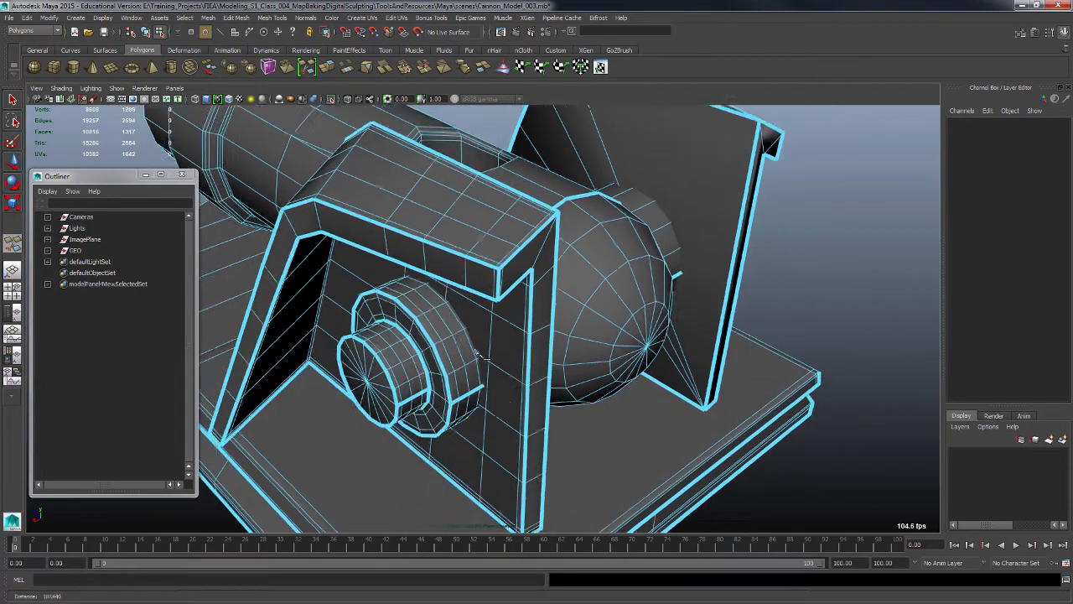
{"action": "right_click_drag", "start_coordinate": [476, 353], "coordinate": [459, 347], "text": "alt"}
{"action": "key", "text": "3"}
{"action": "left_click_drag", "start_coordinate": [537, 425], "coordinate": [605, 392], "text": "alt"}
{"action": "right_click_drag", "start_coordinate": [605, 392], "coordinate": [586, 359], "text": "alt"}
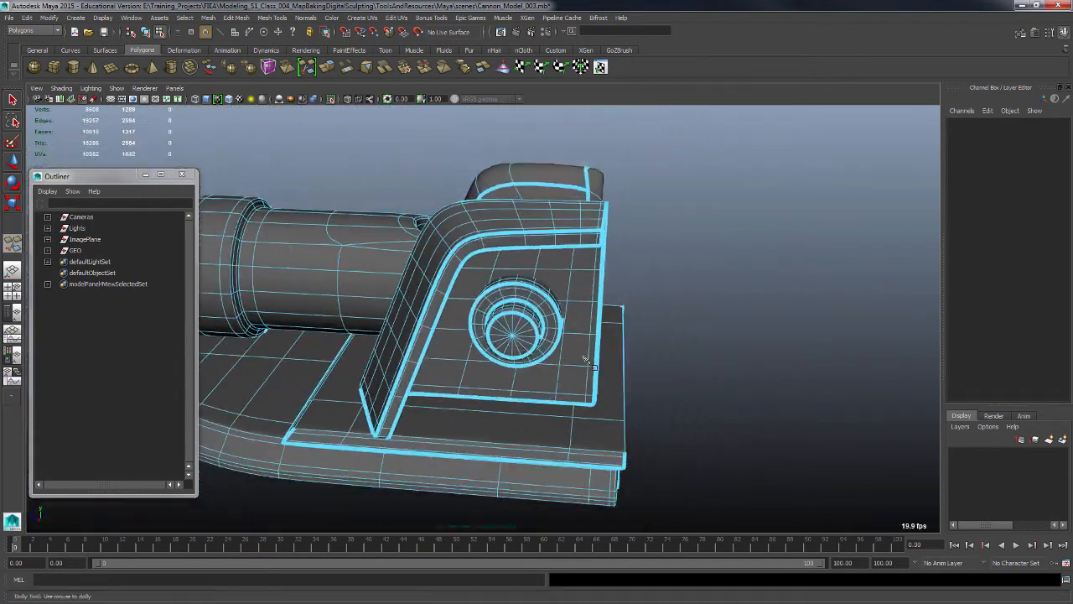
{"action": "left_click_drag", "start_coordinate": [586, 358], "coordinate": [722, 388], "text": "alt"}
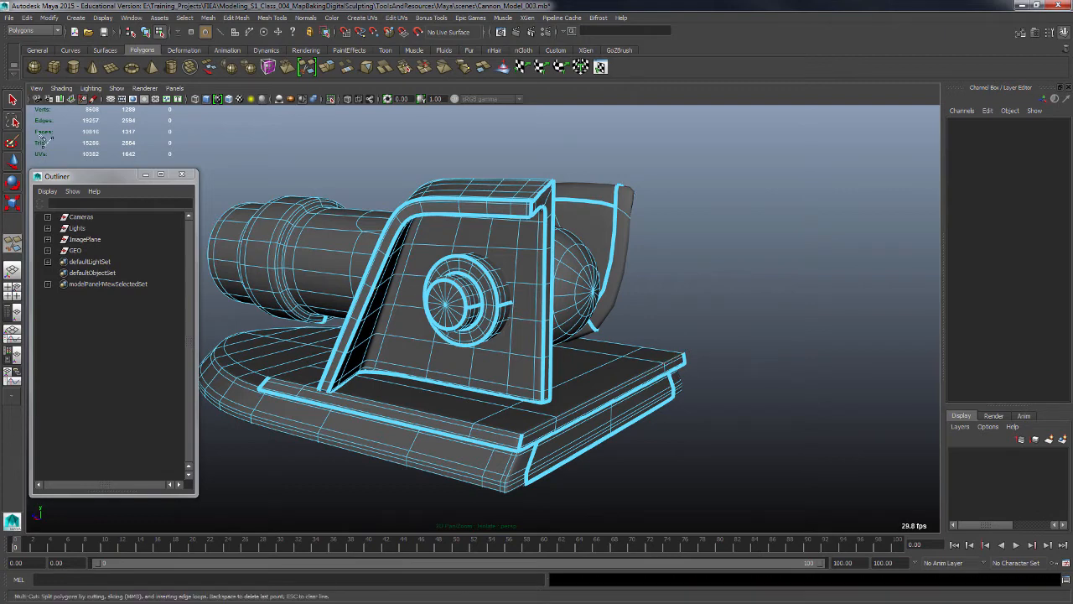
Step: Switch to object selection and deselect the cannon to inspect the smoothed model without its wireframe
{"action": "left_click", "coordinate": [13, 100]}
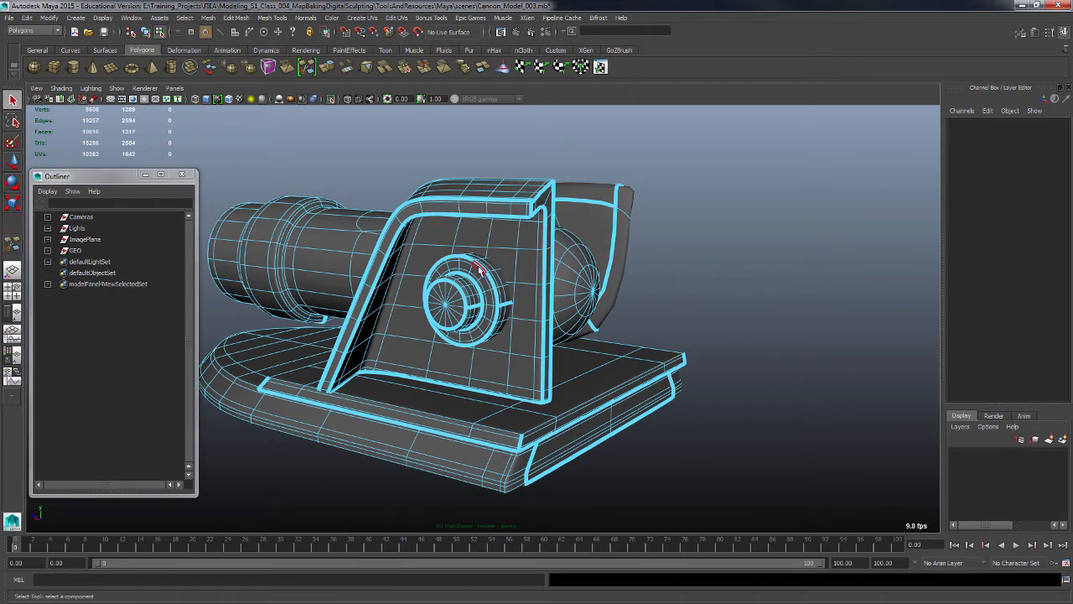
{"action": "key", "text": "F8"}
{"action": "left_click", "coordinate": [745, 344]}
{"action": "left_click", "coordinate": [614, 406]}
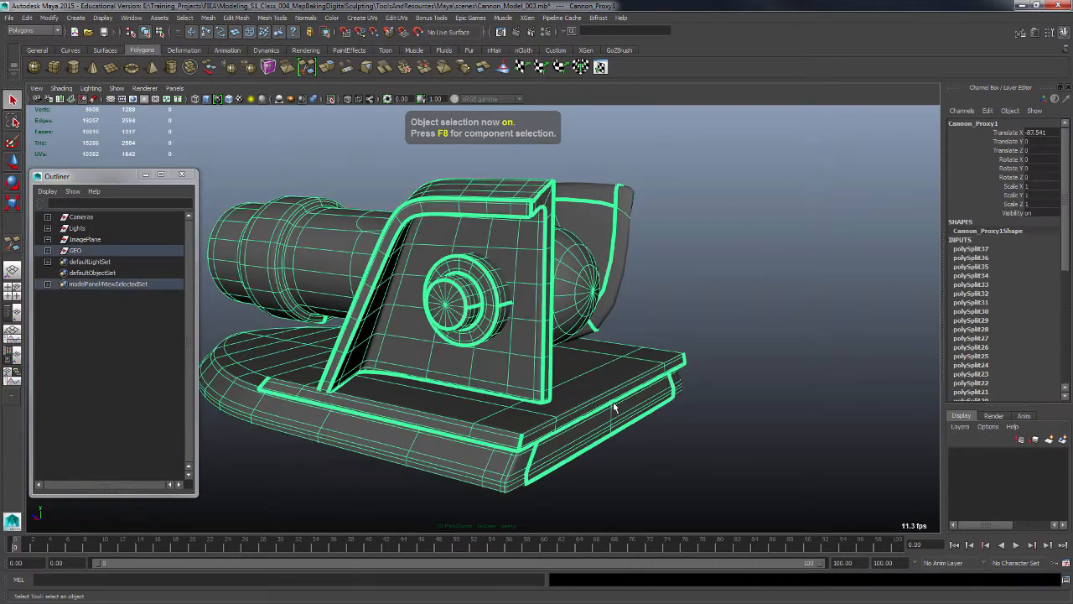
{"action": "left_click", "coordinate": [746, 424]}
{"action": "left_click_drag", "start_coordinate": [746, 423], "coordinate": [696, 446], "text": "alt"}
{"action": "left_click_drag", "start_coordinate": [618, 421], "coordinate": [545, 438], "text": "alt"}
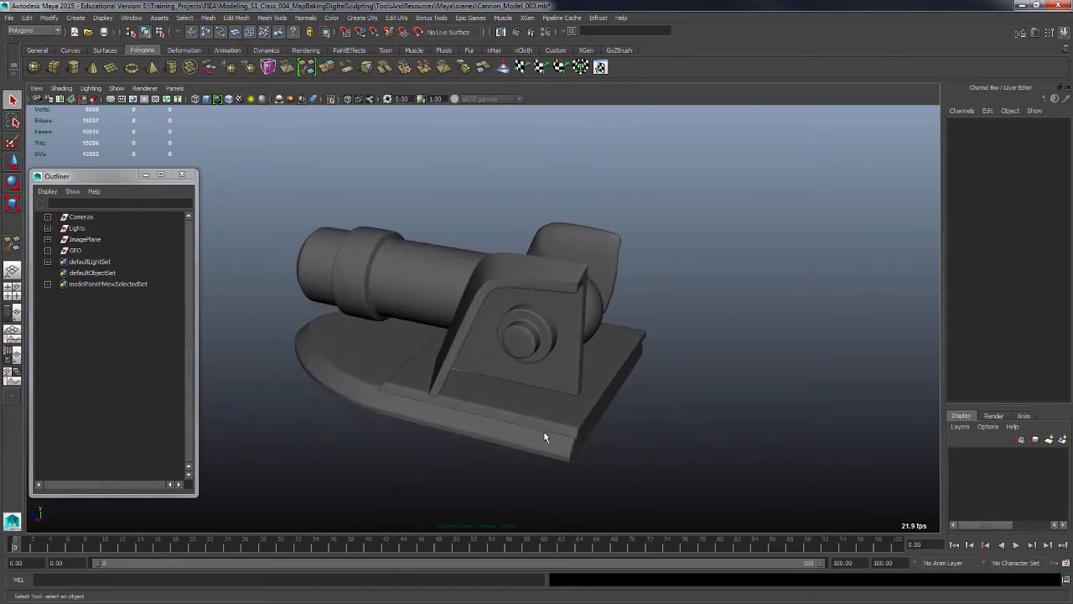
Step: Examine the smoothed cannon from the front, side and rear to judge how its supported edges hold
{"action": "left_click", "coordinate": [546, 439]}
{"action": "left_click_drag", "start_coordinate": [626, 474], "coordinate": [447, 427], "text": "alt"}
{"action": "left_click", "coordinate": [616, 481]}
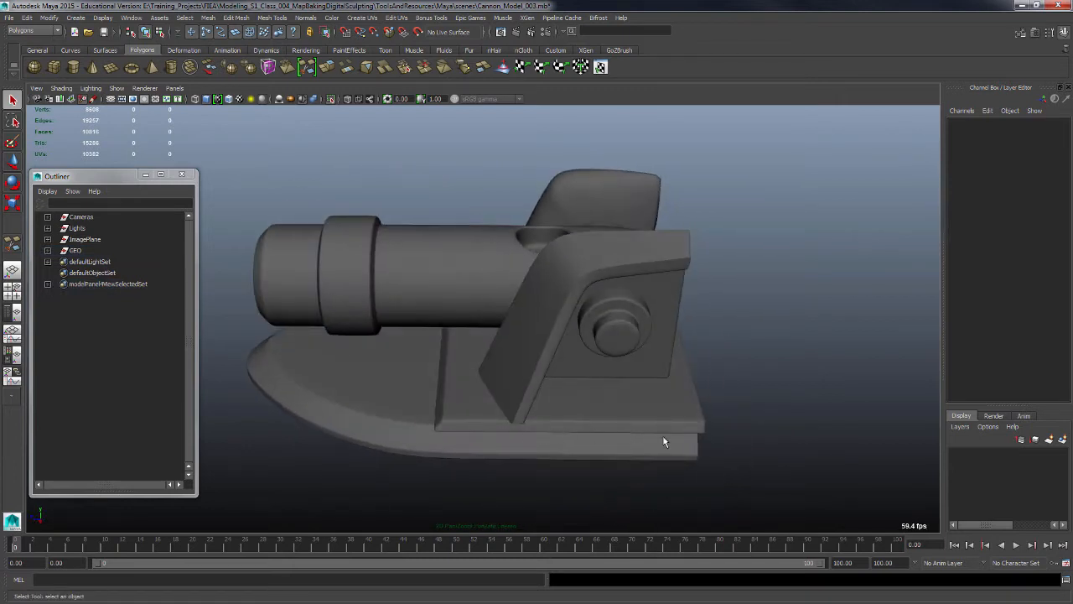
{"action": "left_click_drag", "start_coordinate": [353, 431], "coordinate": [385, 340], "text": "alt"}
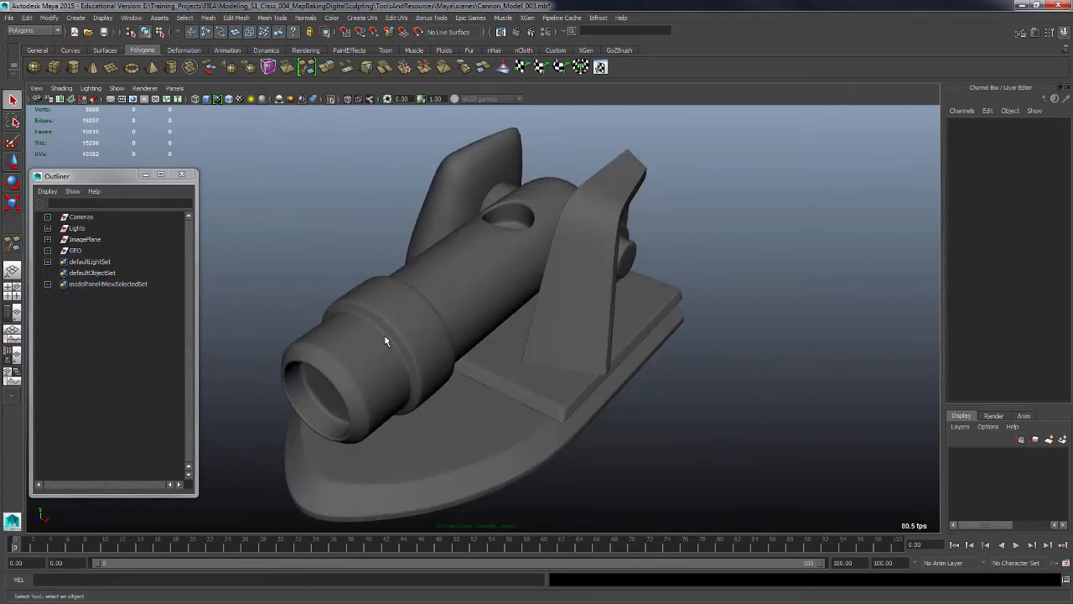
{"action": "mouse_move", "coordinate": [615, 428]}
{"action": "left_mouse_down", "text": "alt"}
{"action": "mouse_move", "coordinate": [567, 426]}
{"action": "mouse_move", "coordinate": [672, 439]}
{"action": "mouse_move", "coordinate": [545, 411]}
{"action": "mouse_move", "coordinate": [620, 423]}
{"action": "left_mouse_up", "text": "alt"}
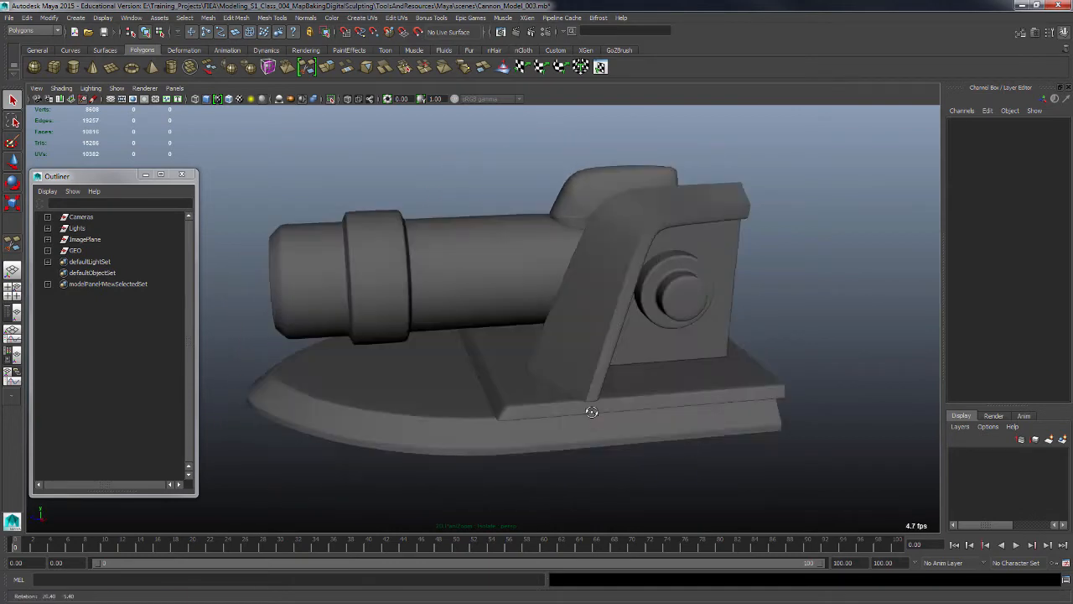
{"action": "left_click", "coordinate": [631, 427]}
{"action": "left_click", "coordinate": [796, 453]}
{"action": "left_click_drag", "start_coordinate": [774, 456], "coordinate": [599, 472], "text": "alt"}
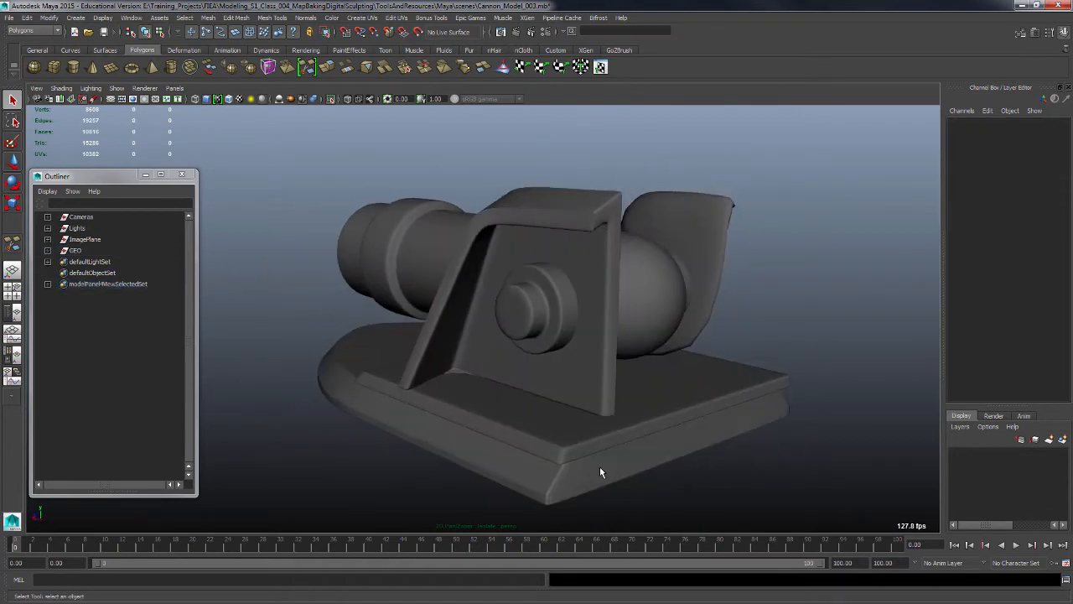
{"action": "left_click_drag", "start_coordinate": [763, 463], "coordinate": [814, 467], "text": "alt"}
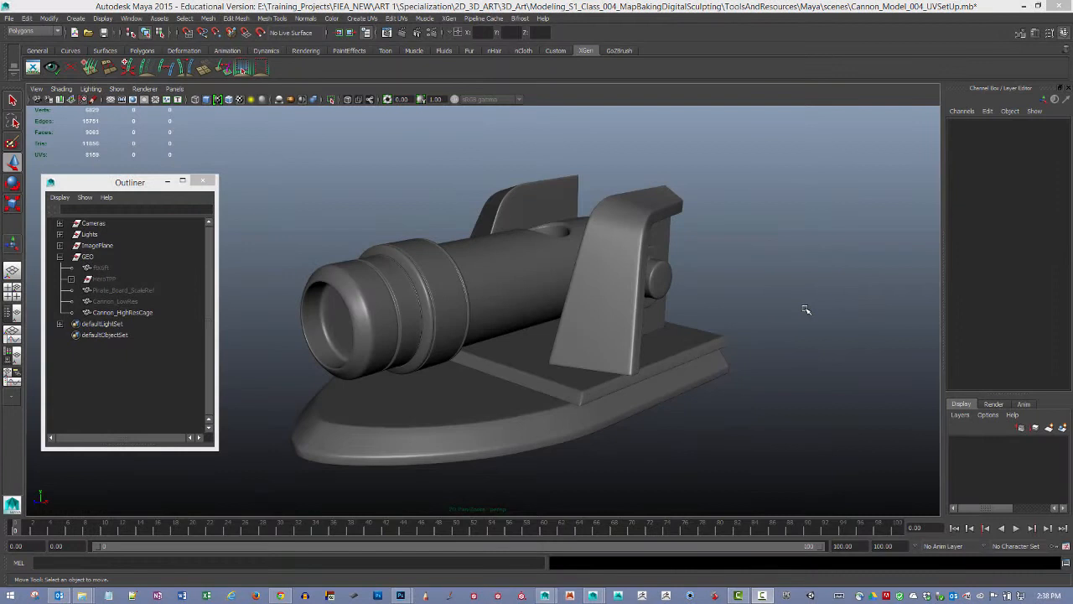
Step: Switch the viewport background to solid black and inspect how highlights run along the high-res cannon's edges
{"action": "left_click_drag", "start_coordinate": [805, 309], "coordinate": [782, 308], "text": "alt"}
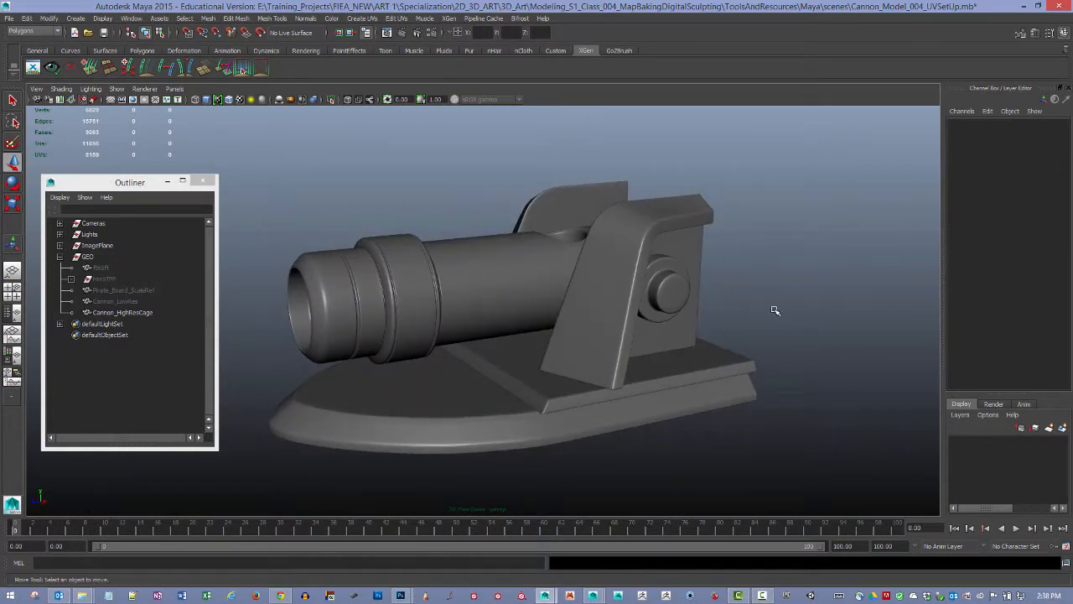
{"action": "key", "text": "alt+b"}
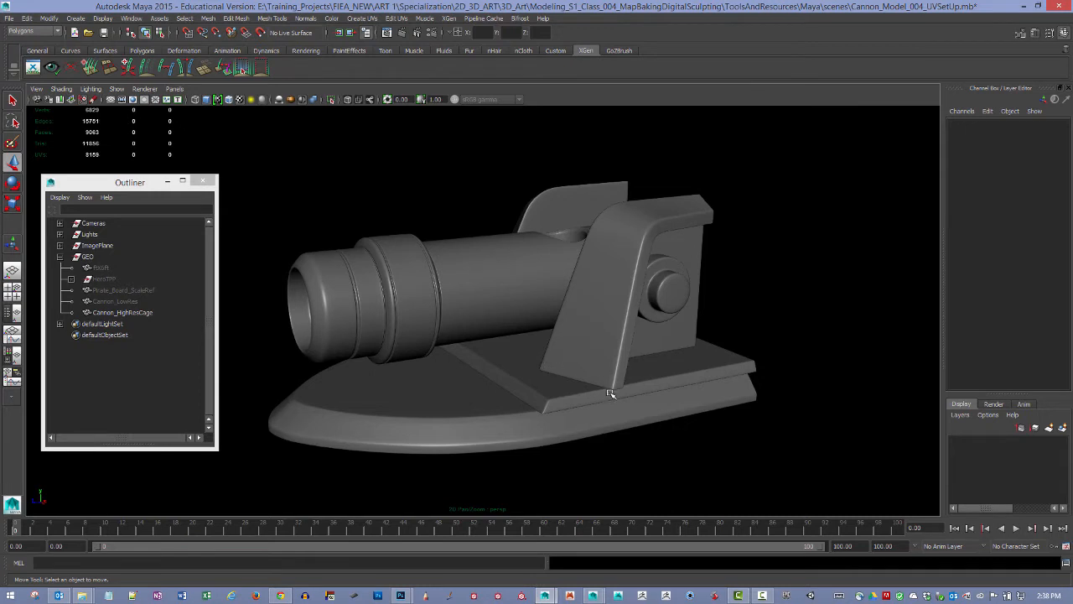
{"action": "mouse_move", "coordinate": [609, 393]}
{"action": "left_mouse_down", "text": "alt"}
{"action": "mouse_move", "coordinate": [749, 383]}
{"action": "mouse_move", "coordinate": [620, 397]}
{"action": "left_mouse_up", "text": "alt"}
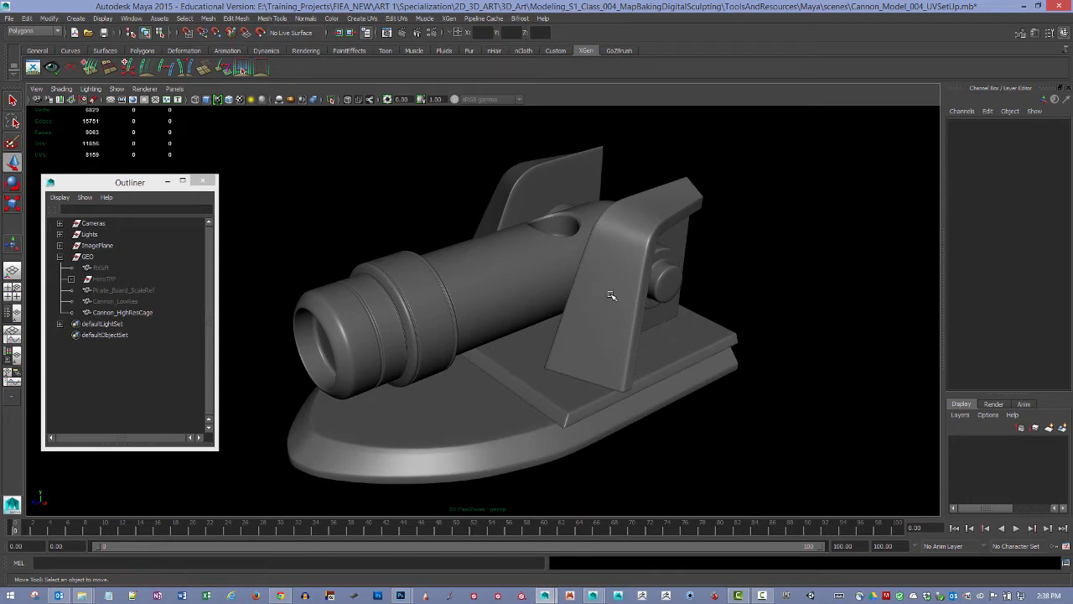
{"action": "mouse_move", "coordinate": [679, 318]}
{"action": "left_mouse_down", "text": "alt"}
{"action": "mouse_move", "coordinate": [726, 314]}
{"action": "mouse_move", "coordinate": [651, 299]}
{"action": "mouse_move", "coordinate": [704, 292]}
{"action": "mouse_move", "coordinate": [681, 320]}
{"action": "mouse_move", "coordinate": [606, 330]}
{"action": "mouse_move", "coordinate": [617, 282]}
{"action": "mouse_move", "coordinate": [612, 299]}
{"action": "mouse_move", "coordinate": [749, 307]}
{"action": "mouse_move", "coordinate": [694, 308]}
{"action": "left_mouse_up", "text": "alt"}
{"action": "left_click_drag", "start_coordinate": [574, 309], "coordinate": [571, 306], "text": "alt"}
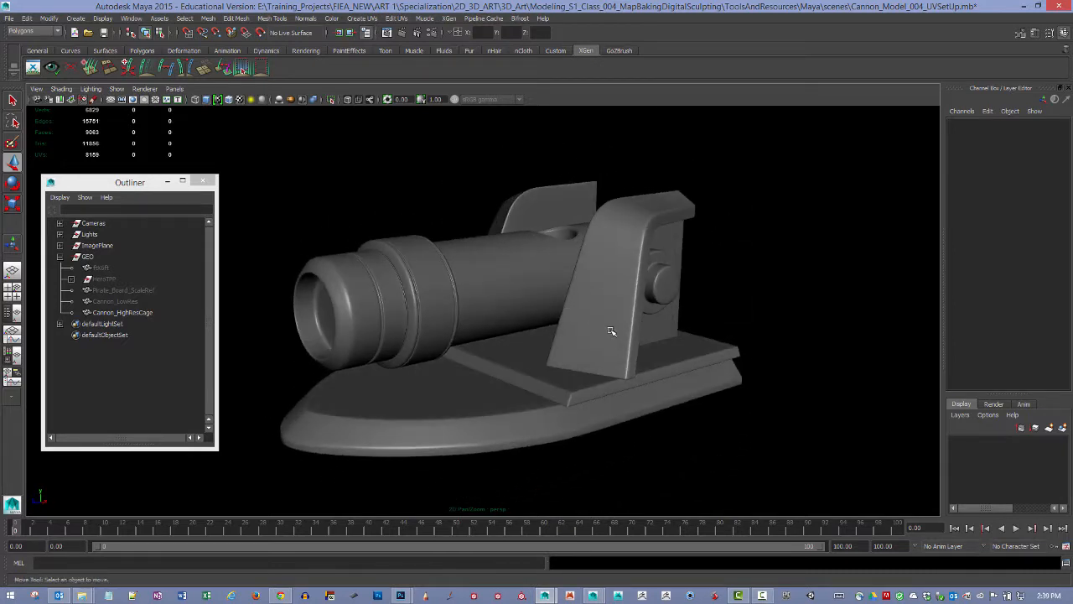
{"action": "left_click_drag", "start_coordinate": [676, 310], "coordinate": [674, 317], "text": "alt"}
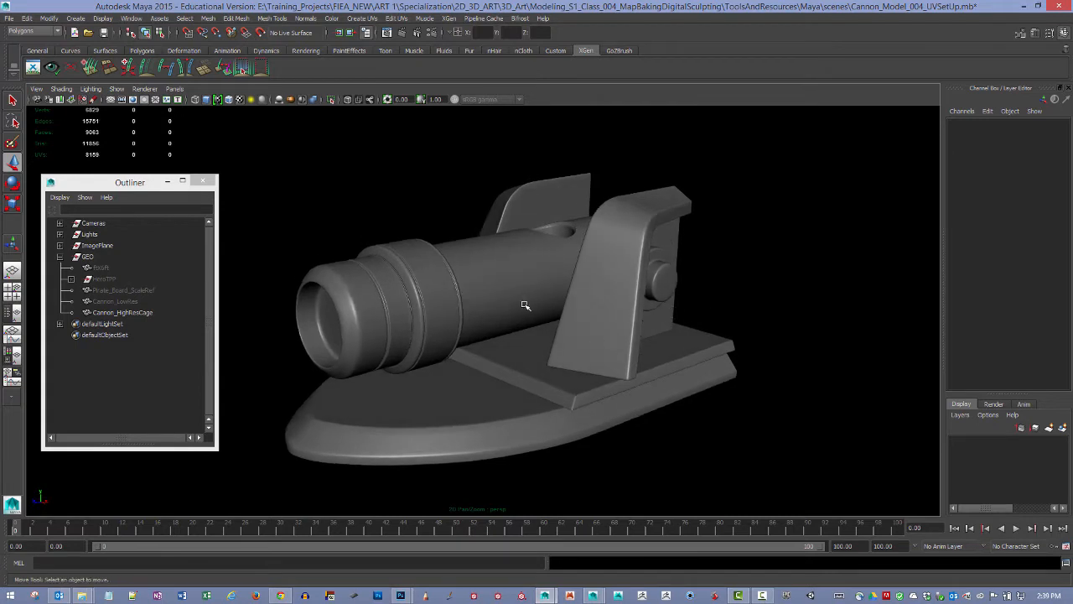
{"action": "right_click", "coordinate": [597, 334]}
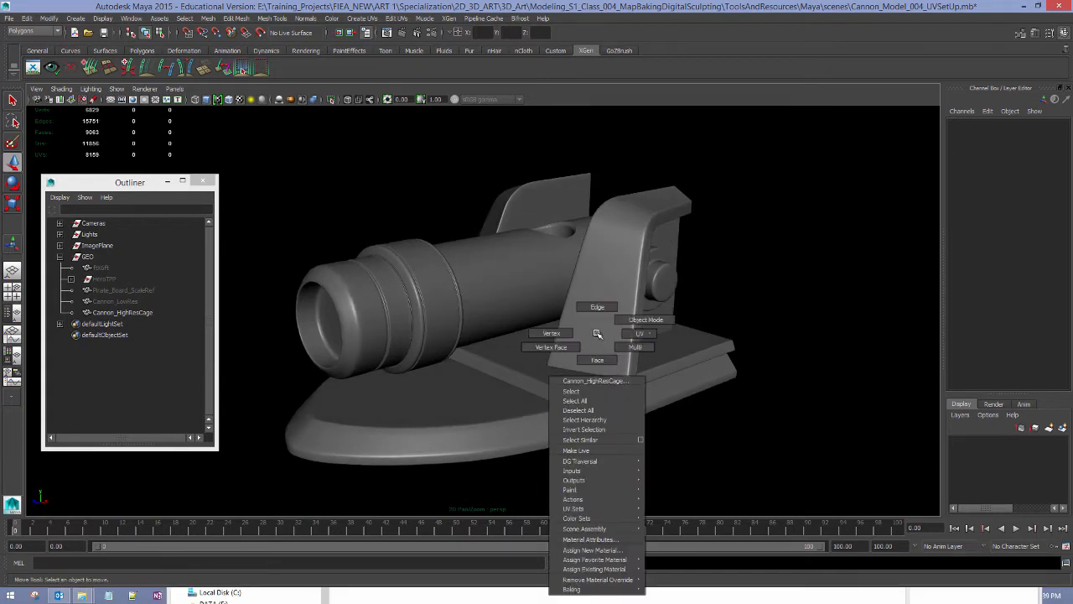
{"action": "left_click", "coordinate": [625, 550]}
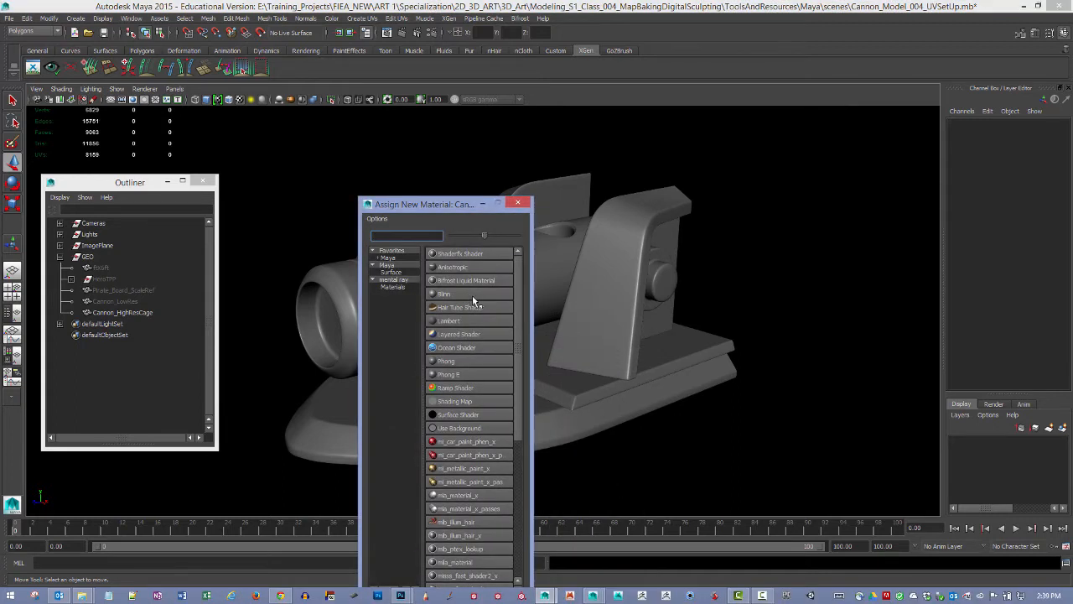
{"action": "left_click", "coordinate": [518, 204]}
Step: On the cannon's NROM_Check Blinn material, set the eccentricity to 0.256 and brighten the specular color to near white, and deselect the cannon
{"action": "left_click", "coordinate": [639, 222]}
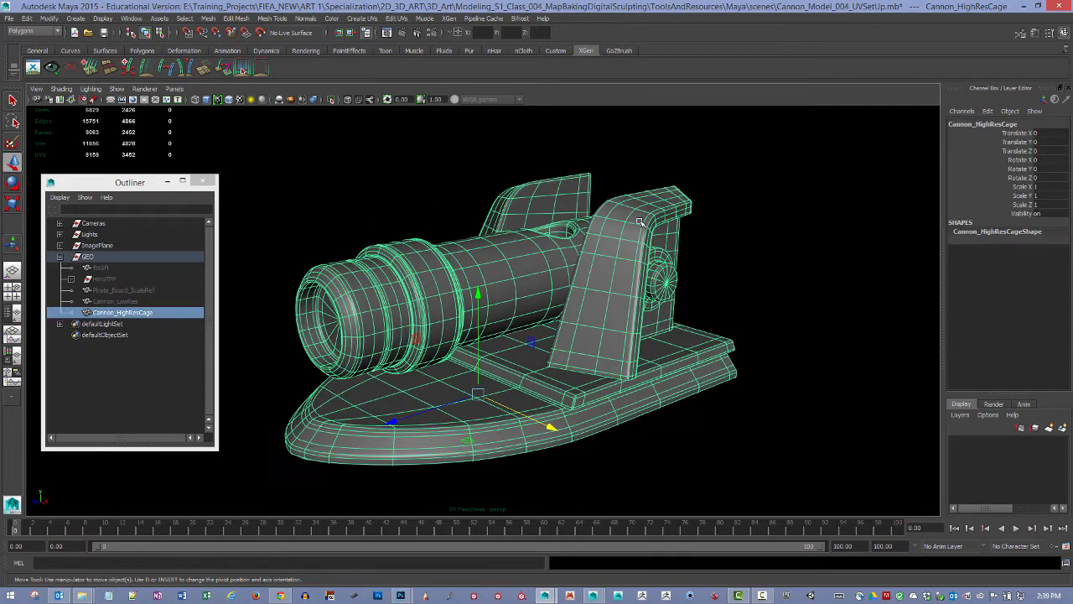
{"action": "key", "text": "ctrl+a"}
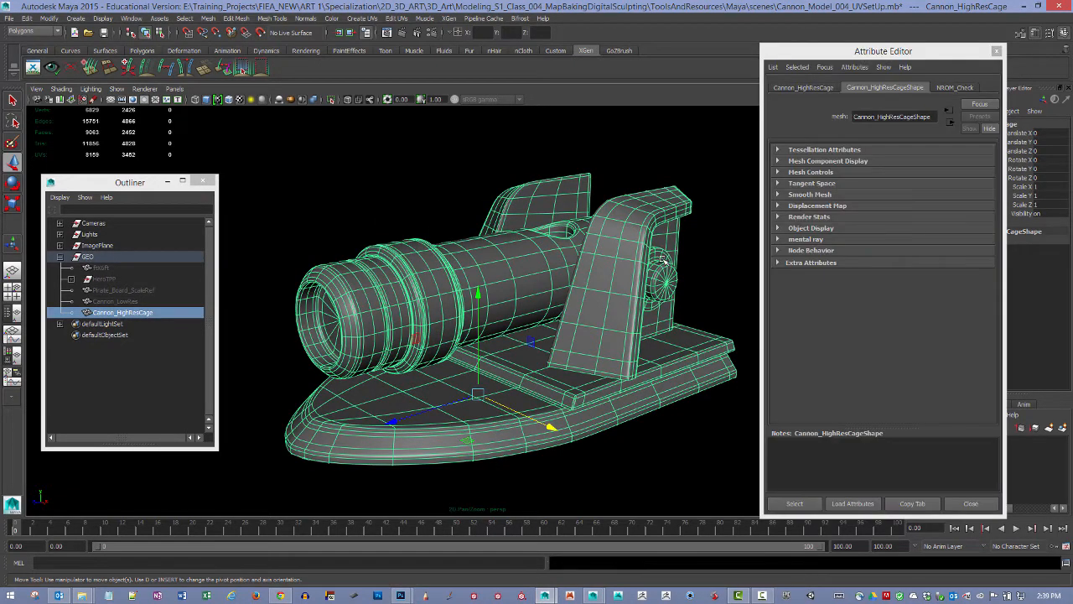
{"action": "left_click", "coordinate": [952, 88]}
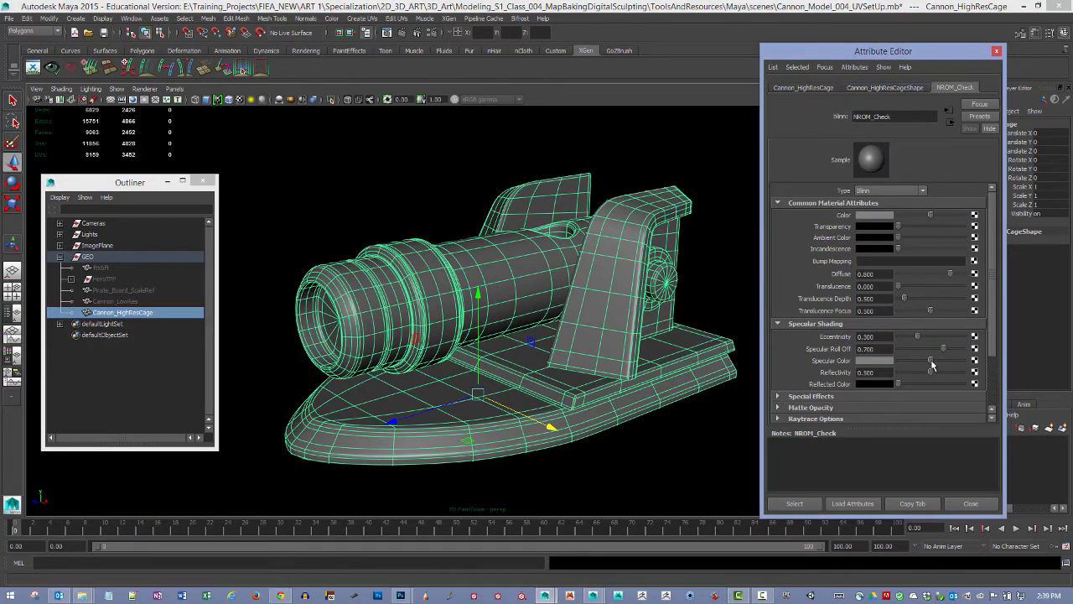
{"action": "left_click_drag", "start_coordinate": [930, 365], "coordinate": [955, 367]}
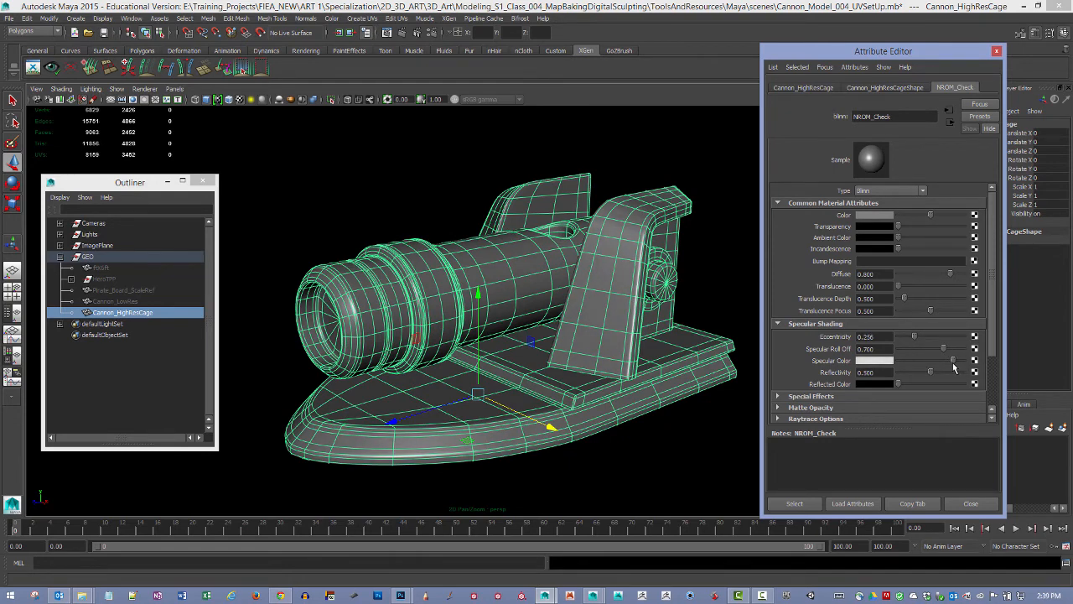
{"action": "left_click", "coordinate": [996, 51]}
{"action": "left_click", "coordinate": [800, 250]}
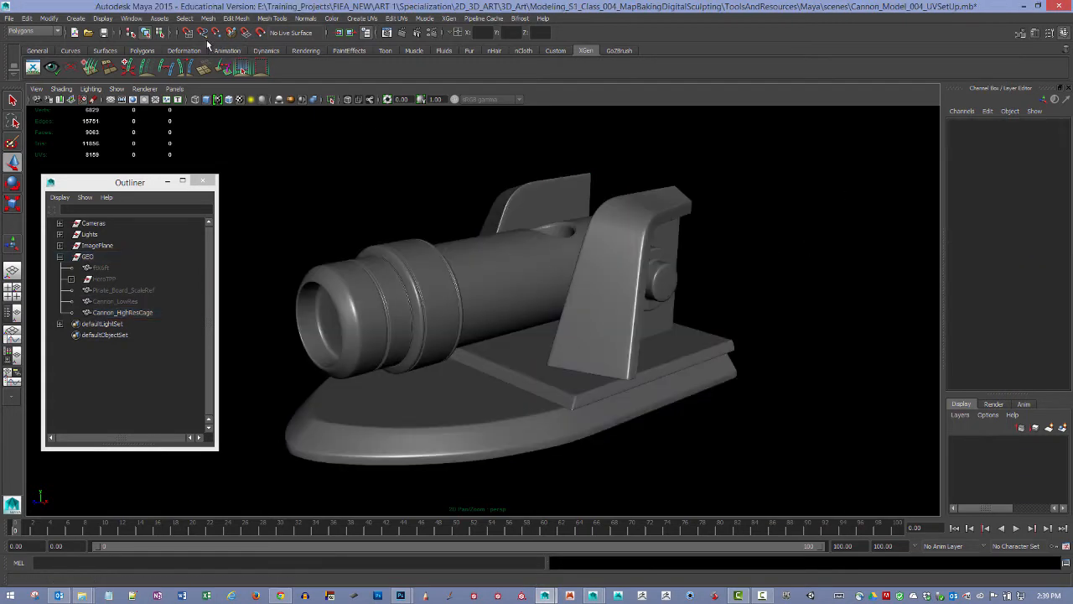
Step: Create a new Blinn material in the Hypershade and open its attributes, arranging the windows so the cannon stays visible
{"action": "left_click", "coordinate": [130, 19]}
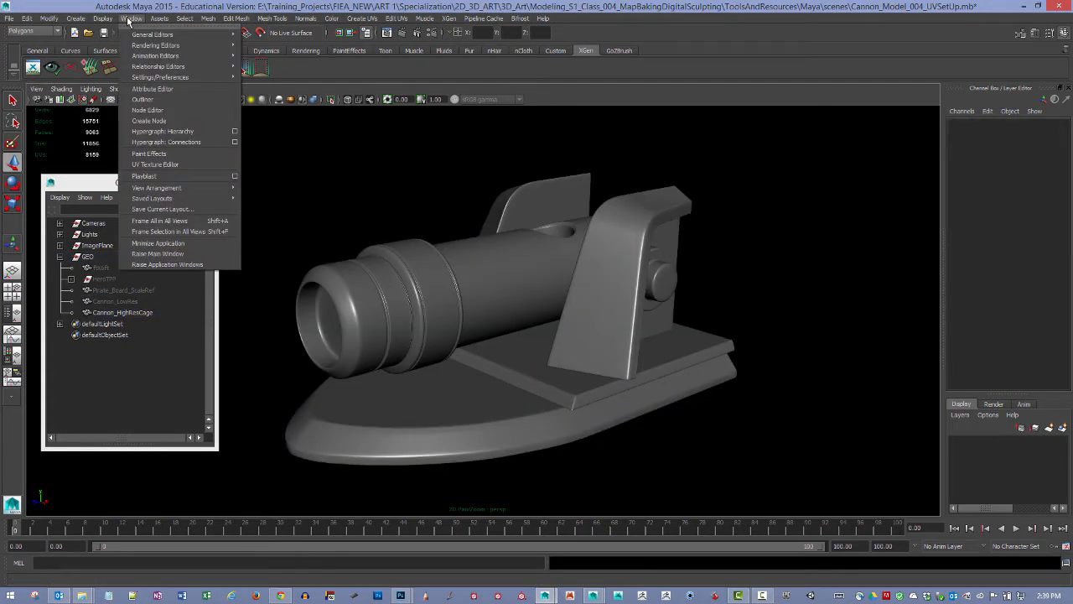
{"action": "mouse_move", "coordinate": [193, 46]}
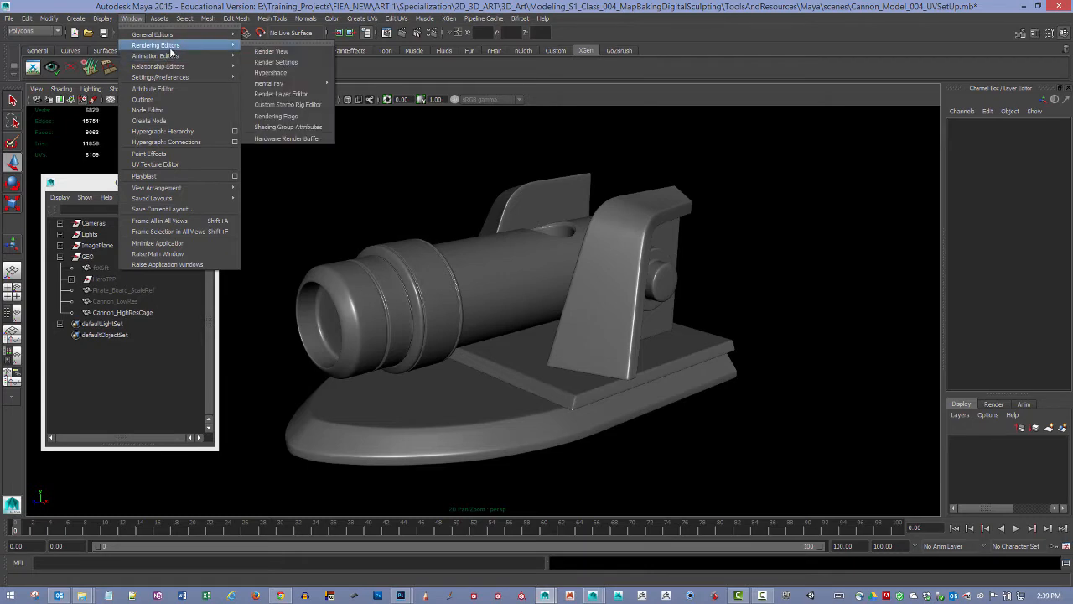
{"action": "left_click", "coordinate": [289, 72]}
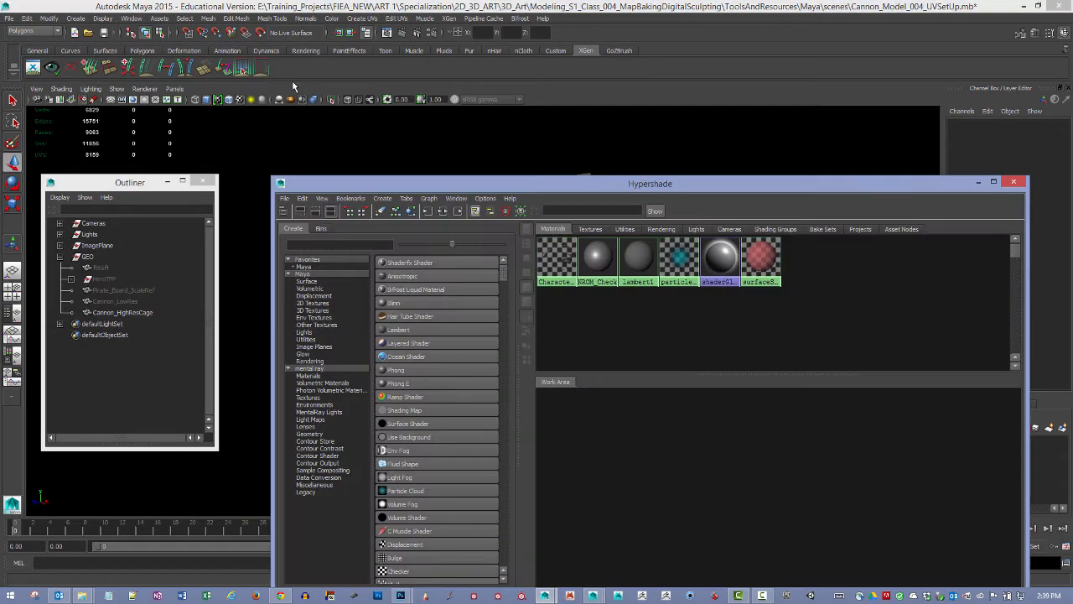
{"action": "left_click_drag", "start_coordinate": [400, 183], "coordinate": [541, 90]}
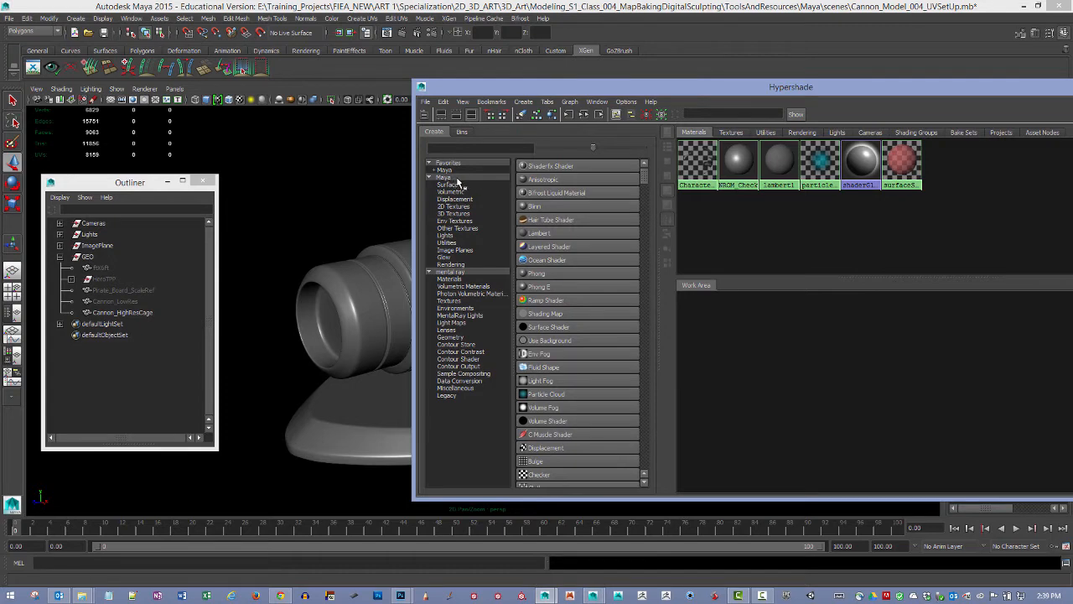
{"action": "left_click", "coordinate": [555, 210]}
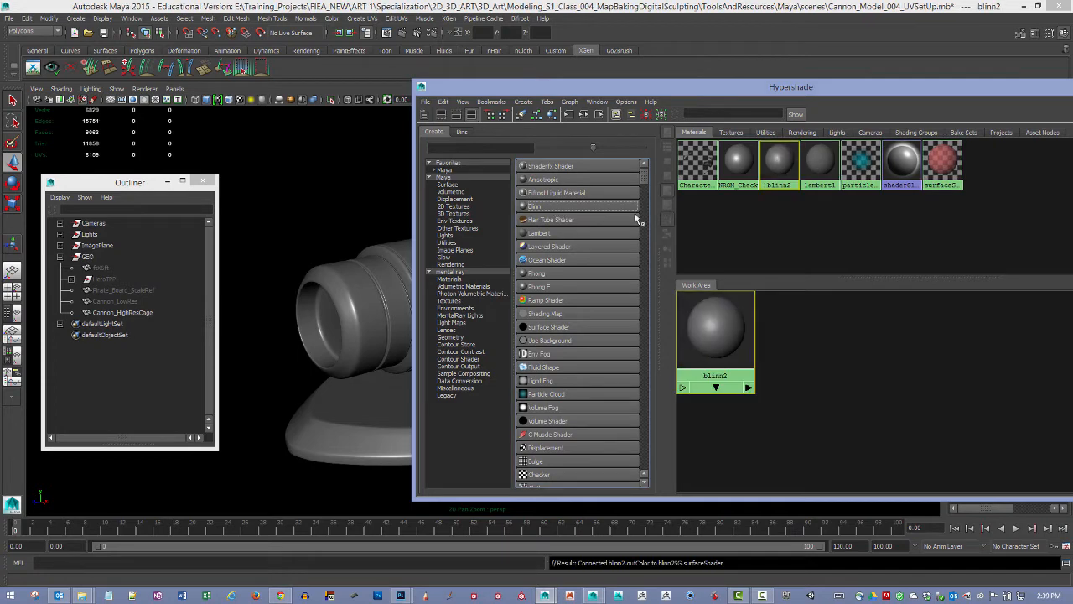
{"action": "double_click", "coordinate": [777, 161]}
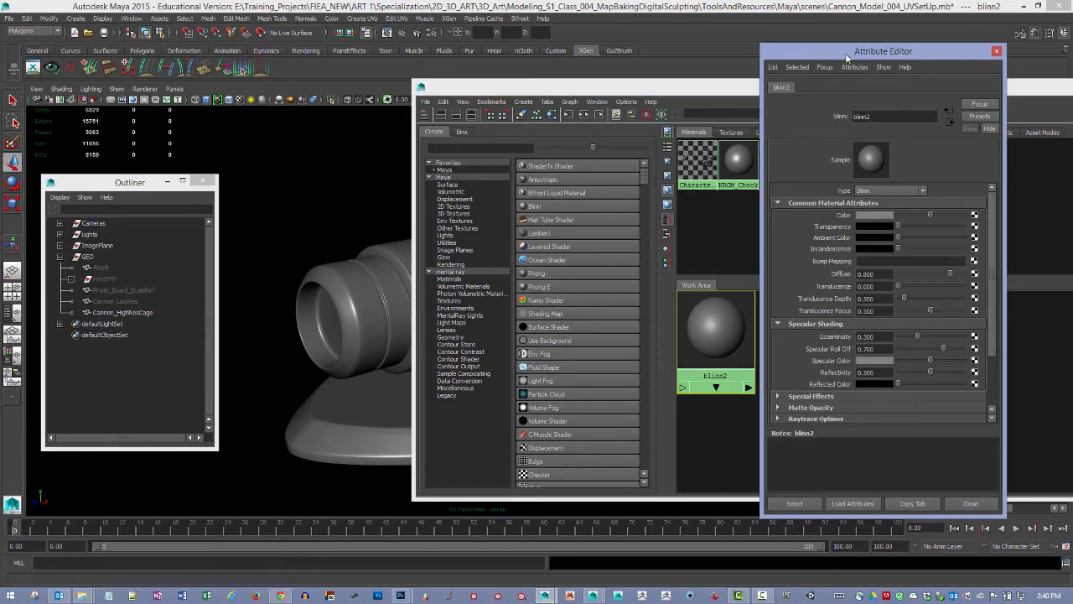
{"action": "left_click_drag", "start_coordinate": [845, 53], "coordinate": [897, 51]}
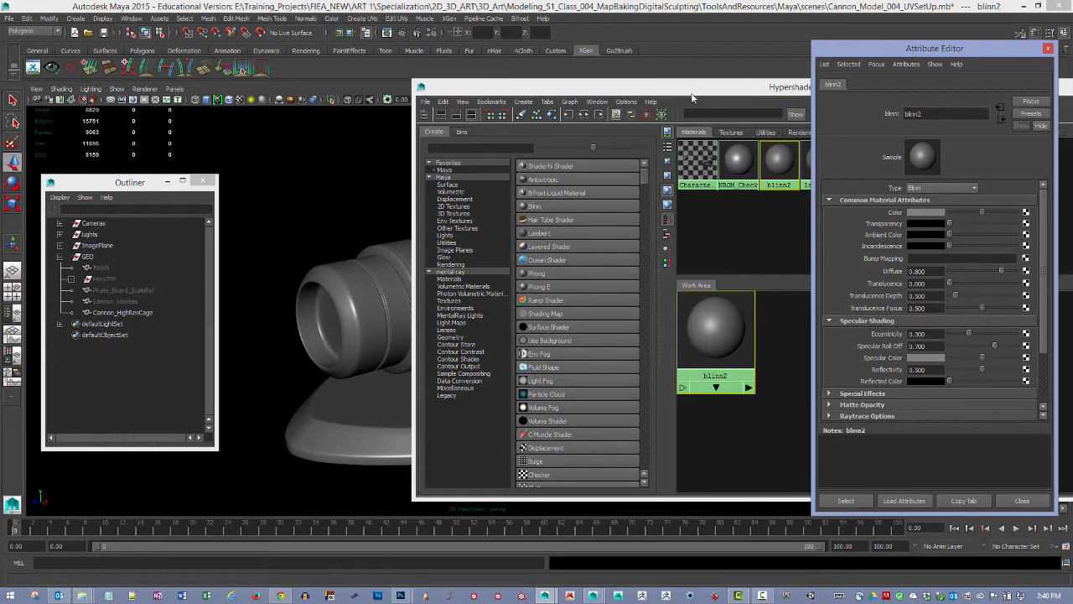
{"action": "left_click_drag", "start_coordinate": [695, 92], "coordinate": [755, 123]}
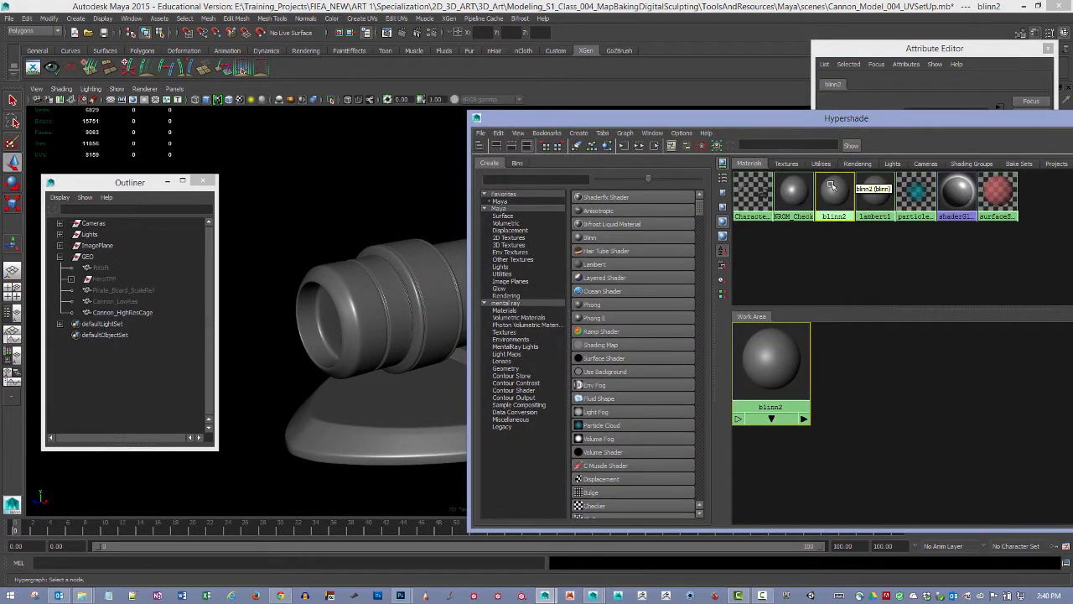
Step: Assign the new Blinn material to the Cannon_HighResCage mesh
{"action": "mouse_move", "coordinate": [834, 190]}
{"action": "middle_mouse_down"}
{"action": "mouse_move", "coordinate": [812, 218]}
{"action": "mouse_move", "coordinate": [424, 289]}
{"action": "mouse_move", "coordinate": [431, 269]}
{"action": "middle_mouse_up"}
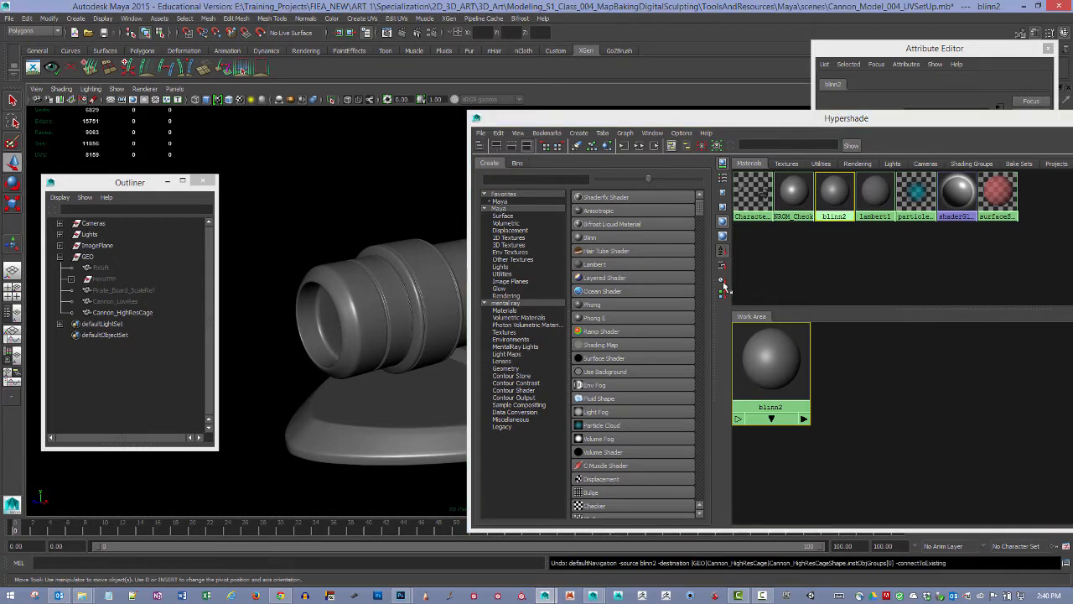
{"action": "left_click", "coordinate": [389, 269]}
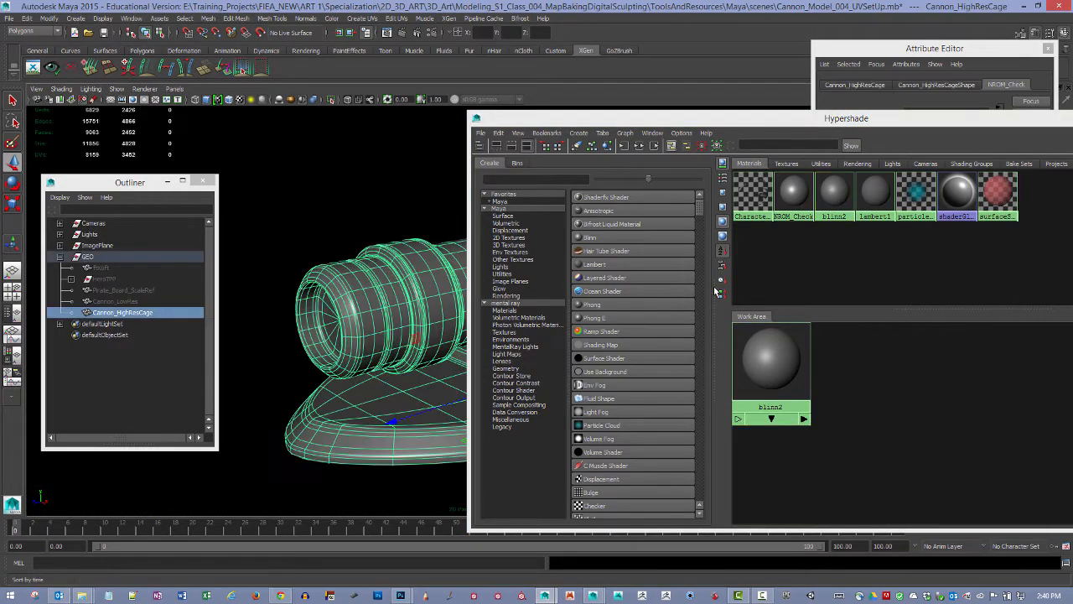
{"action": "right_click", "coordinate": [837, 193]}
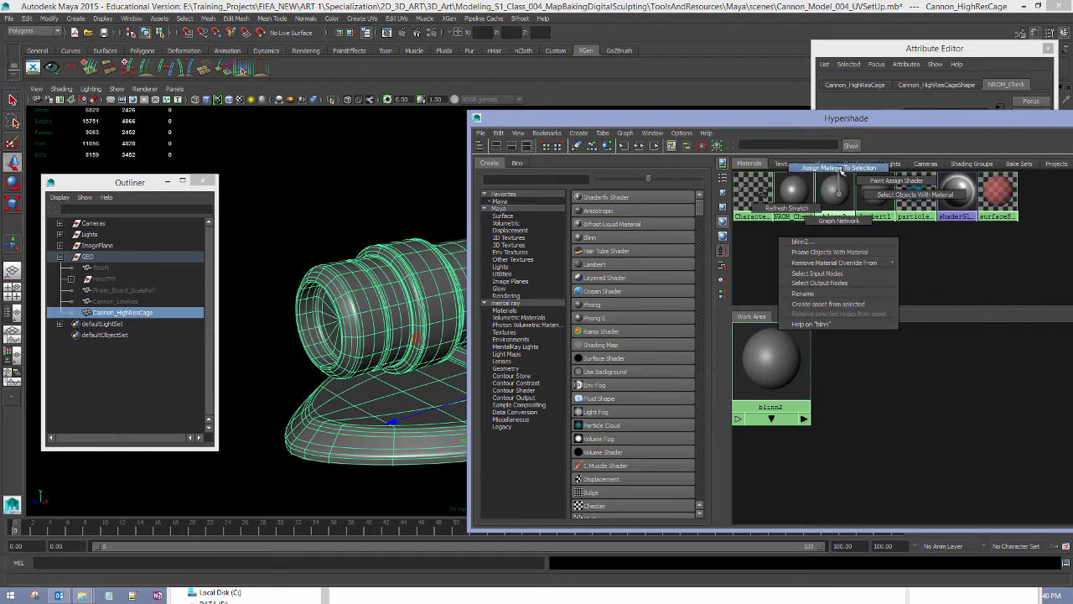
{"action": "left_click", "coordinate": [841, 168]}
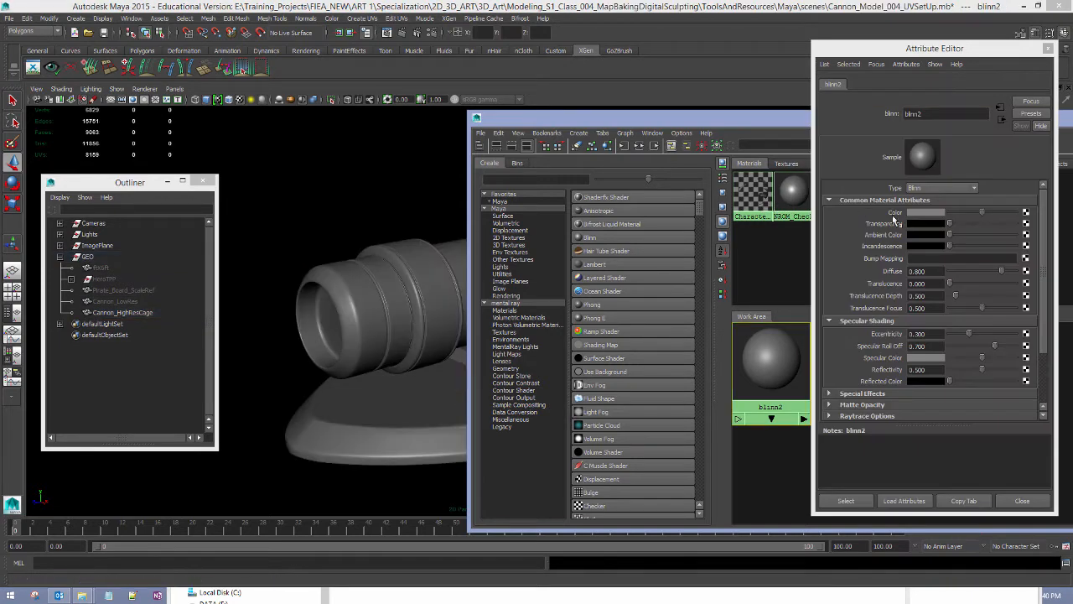
Step: Adjust the new Blinn's gray base color and brighten its specular color to light gray, and close its attributes
{"action": "left_click", "coordinate": [922, 212]}
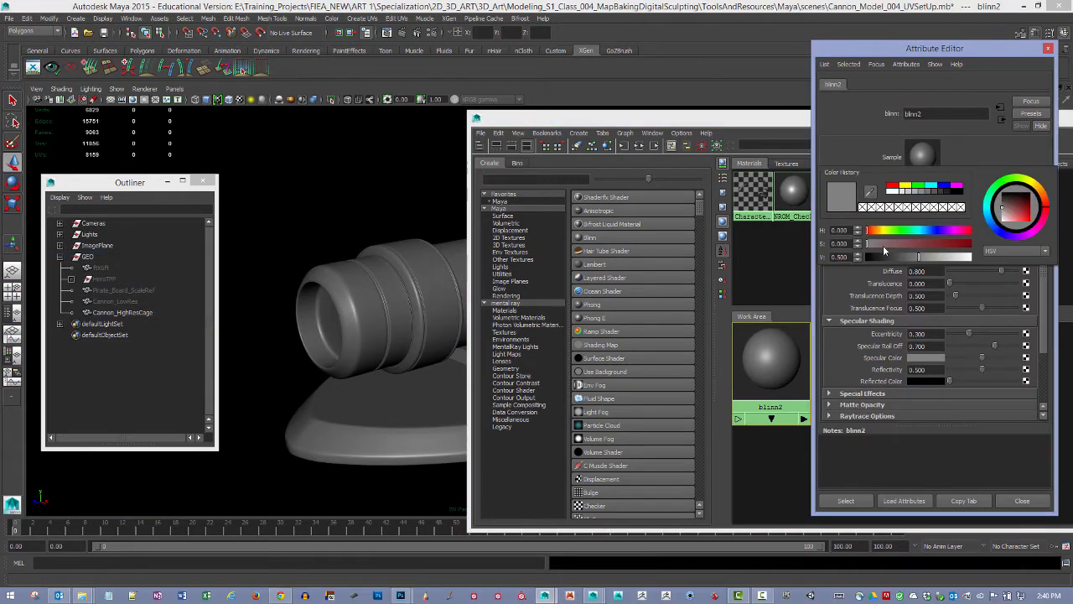
{"action": "left_click_drag", "start_coordinate": [882, 249], "coordinate": [858, 249]}
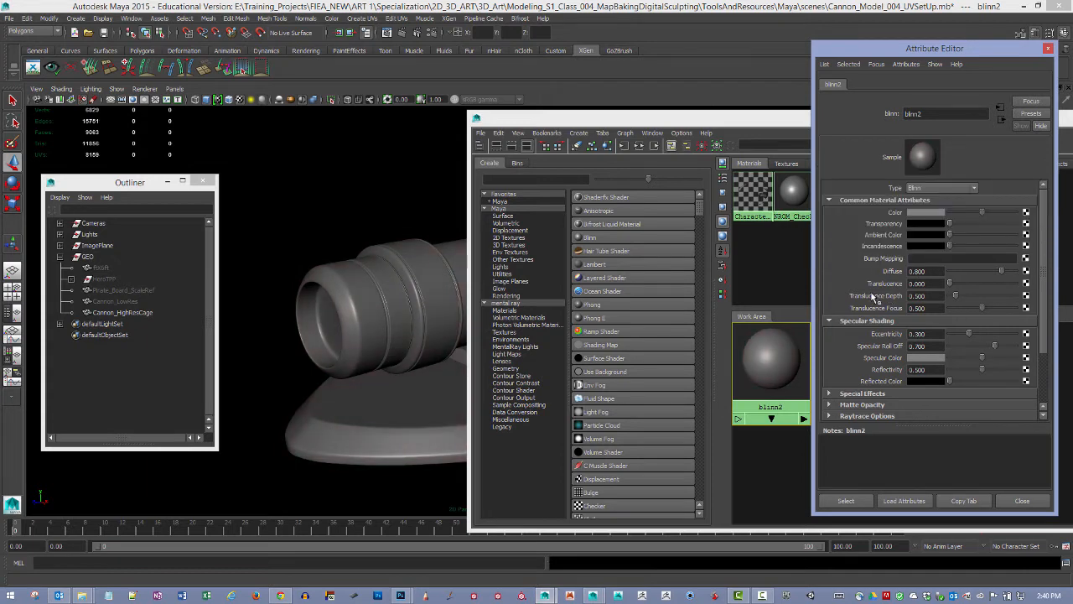
{"action": "left_click_drag", "start_coordinate": [982, 358], "coordinate": [1000, 357]}
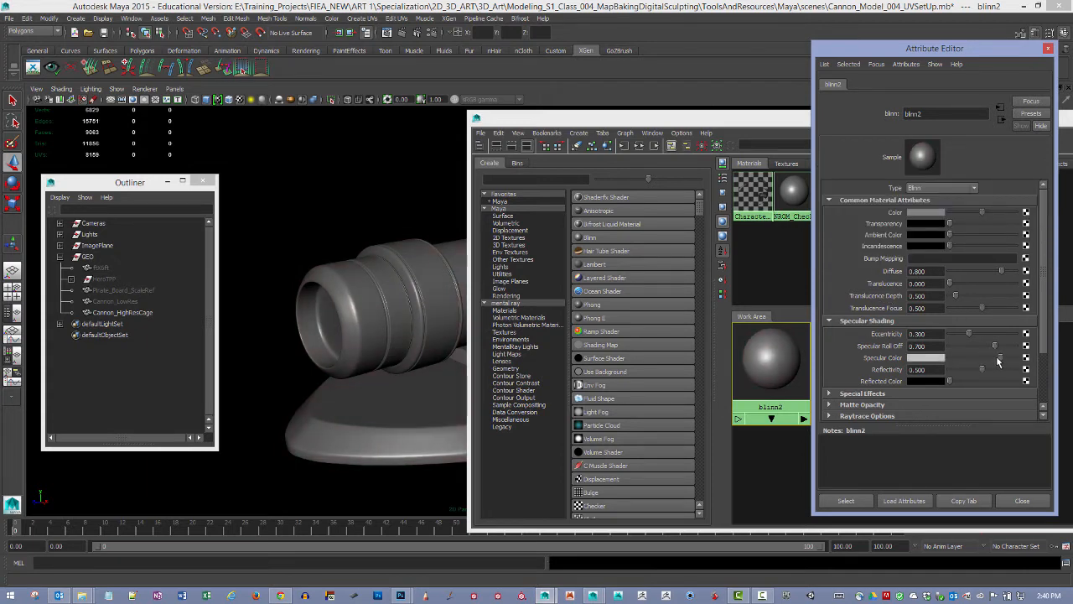
{"action": "left_click", "coordinate": [1047, 52]}
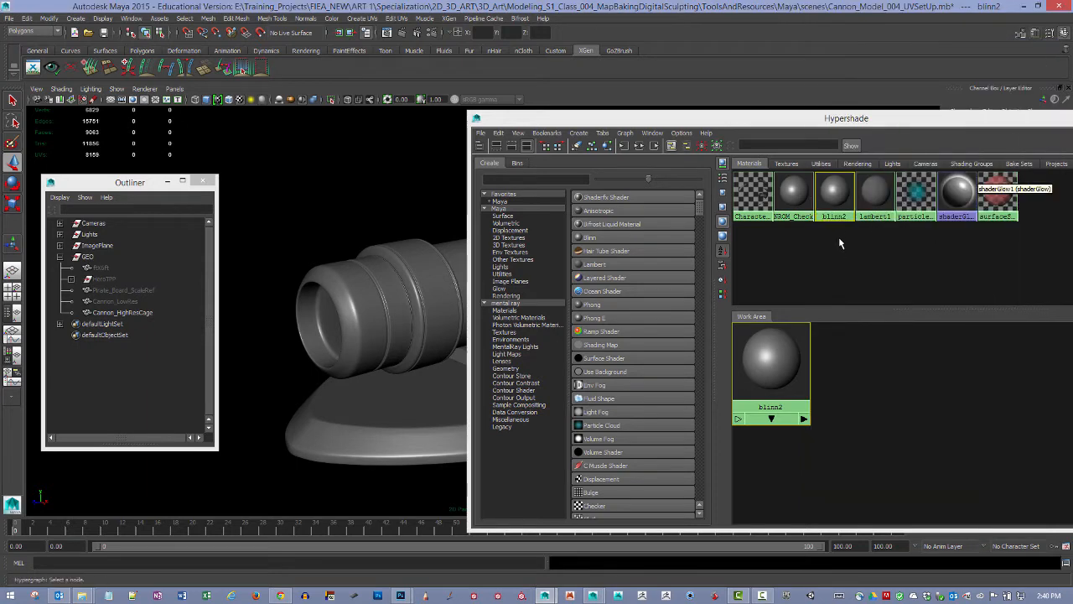
Step: Delete the new Blinn material and reassign NROM_Check to the Cannon_HighResCage mesh
{"action": "key", "text": "Delete"}
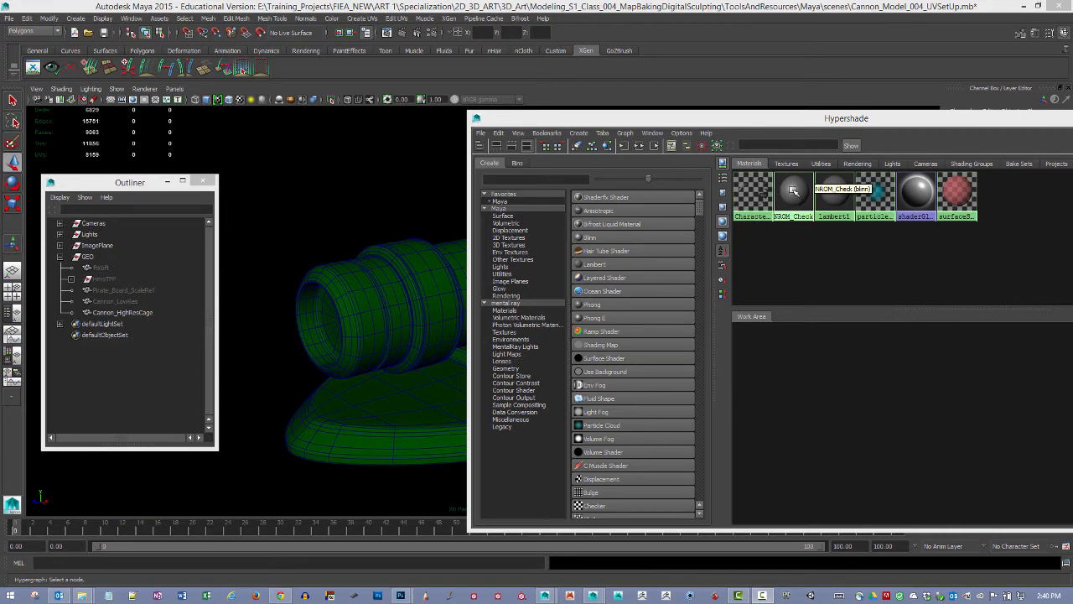
{"action": "mouse_move", "coordinate": [792, 191]}
{"action": "middle_mouse_down"}
{"action": "mouse_move", "coordinate": [791, 203]}
{"action": "mouse_move", "coordinate": [453, 283]}
{"action": "mouse_move", "coordinate": [419, 309]}
{"action": "middle_mouse_up"}
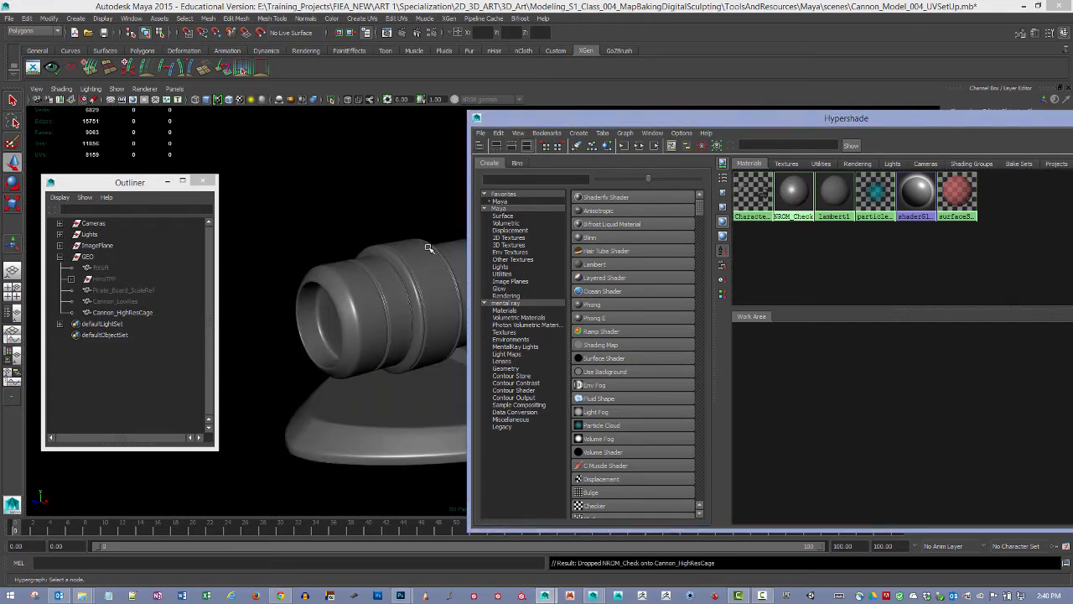
Step: Move the Hypershade aside and put it away so the whole cannon is uncovered
{"action": "left_click_drag", "start_coordinate": [877, 121], "coordinate": [710, 115]}
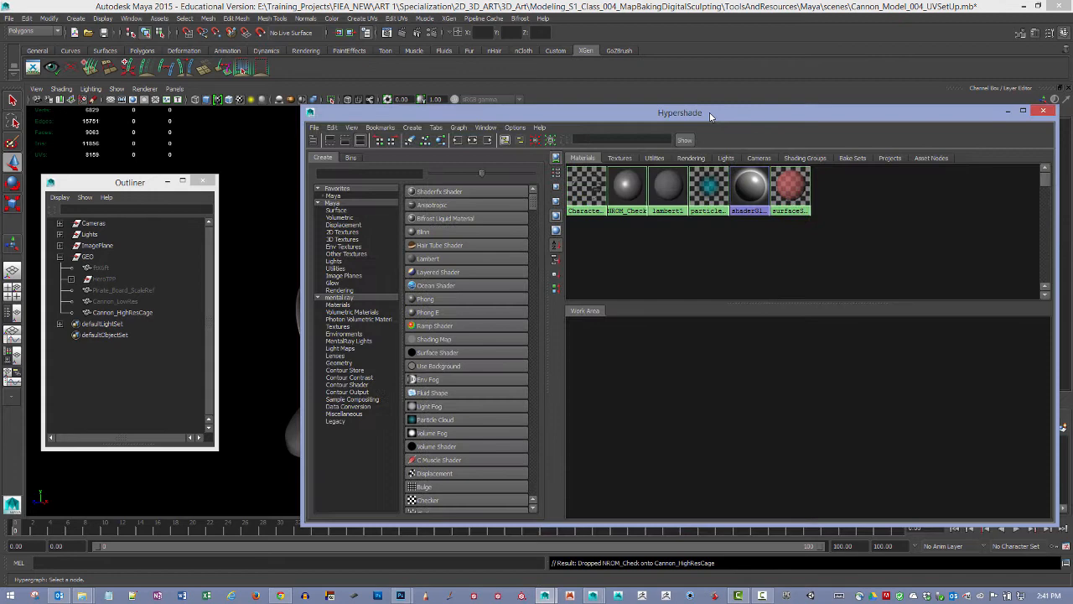
{"action": "left_click_drag", "start_coordinate": [967, 120], "coordinate": [890, 124]}
{"action": "left_click", "coordinate": [969, 116]}
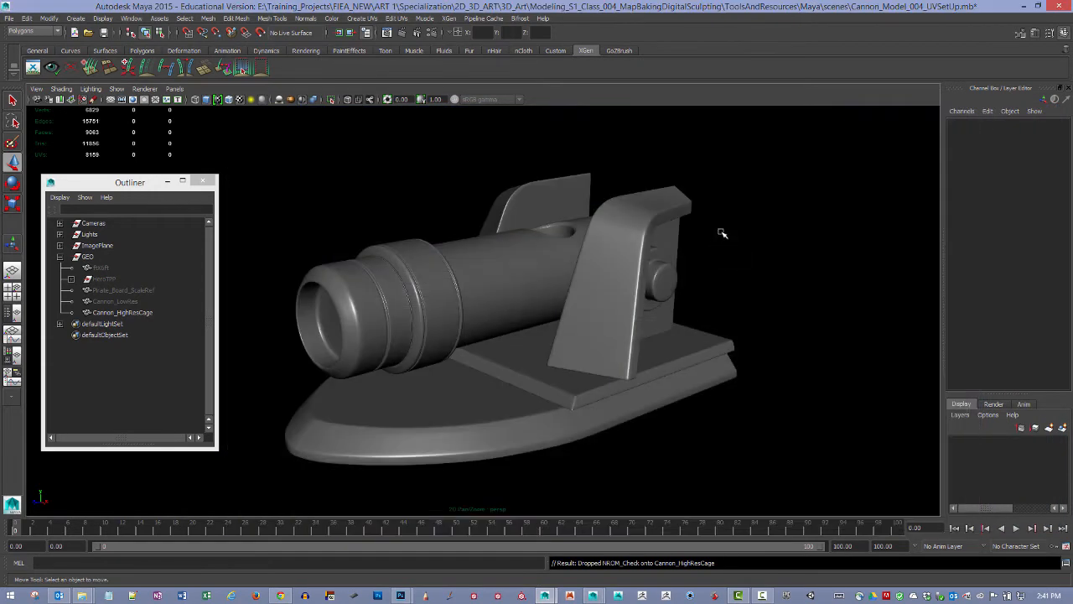
Step: Show the perspective view of the cannon full screen and close the Outliner
{"action": "mouse_move", "coordinate": [813, 267]}
{"action": "left_mouse_down", "text": "alt"}
{"action": "mouse_move", "coordinate": [734, 265]}
{"action": "mouse_move", "coordinate": [826, 258]}
{"action": "left_mouse_up", "text": "alt"}
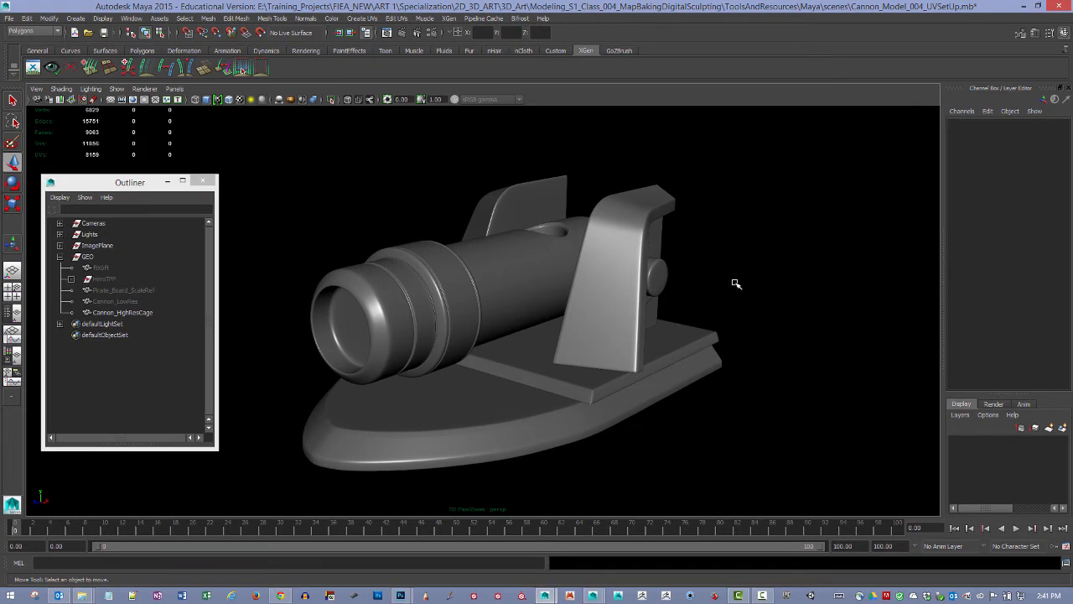
{"action": "key", "text": "ctrl+space"}
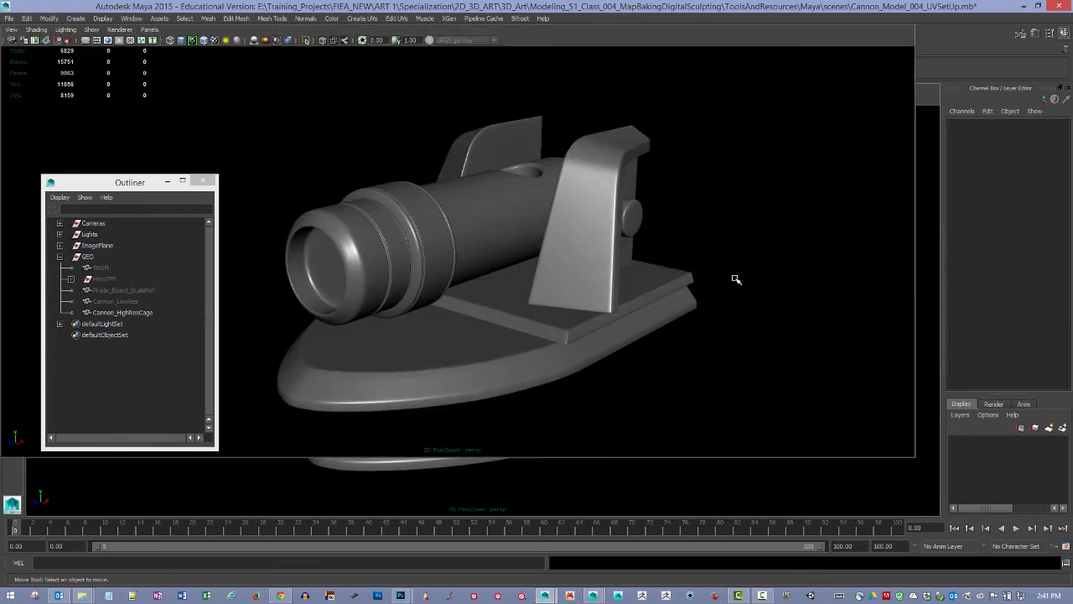
{"action": "middle_click_drag", "start_coordinate": [831, 274], "coordinate": [811, 285], "text": "alt"}
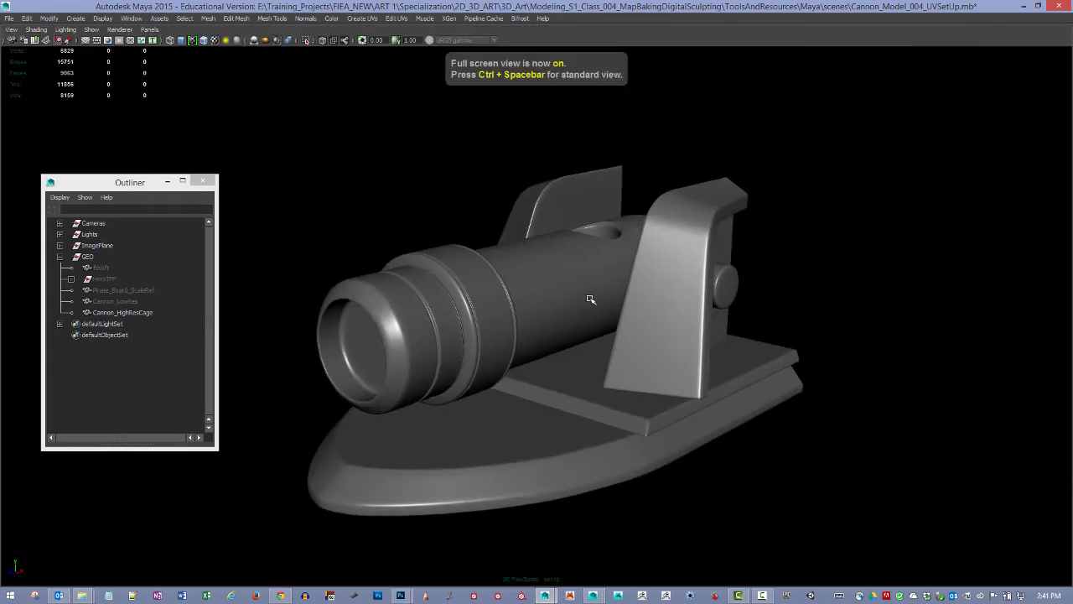
{"action": "left_click", "coordinate": [203, 181]}
Step: Examine the smoothed surfaces of Cannon_HighResCage, from the muzzle around to the rounded rear of the barrel and the side supports
{"action": "middle_click_drag", "start_coordinate": [357, 212], "coordinate": [332, 205], "text": "alt"}
{"action": "left_click_drag", "start_coordinate": [332, 205], "coordinate": [338, 227], "text": "alt"}
{"action": "right_click_drag", "start_coordinate": [338, 227], "coordinate": [500, 282], "text": "alt"}
{"action": "left_click_drag", "start_coordinate": [499, 281], "coordinate": [421, 278], "text": "alt"}
{"action": "right_click_drag", "start_coordinate": [422, 278], "coordinate": [461, 314], "text": "alt"}
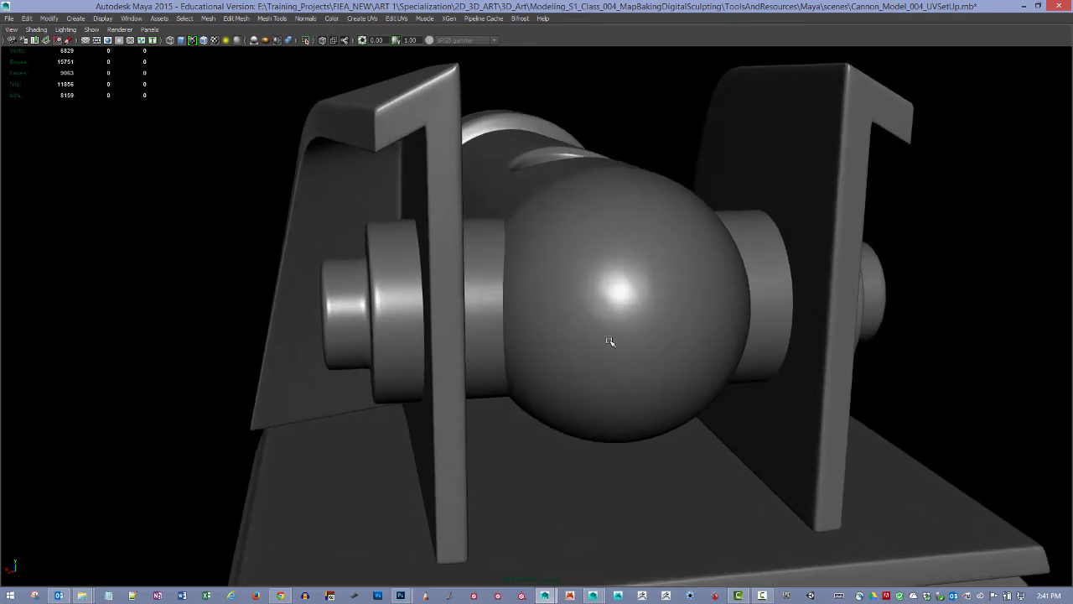
{"action": "left_click", "coordinate": [653, 345]}
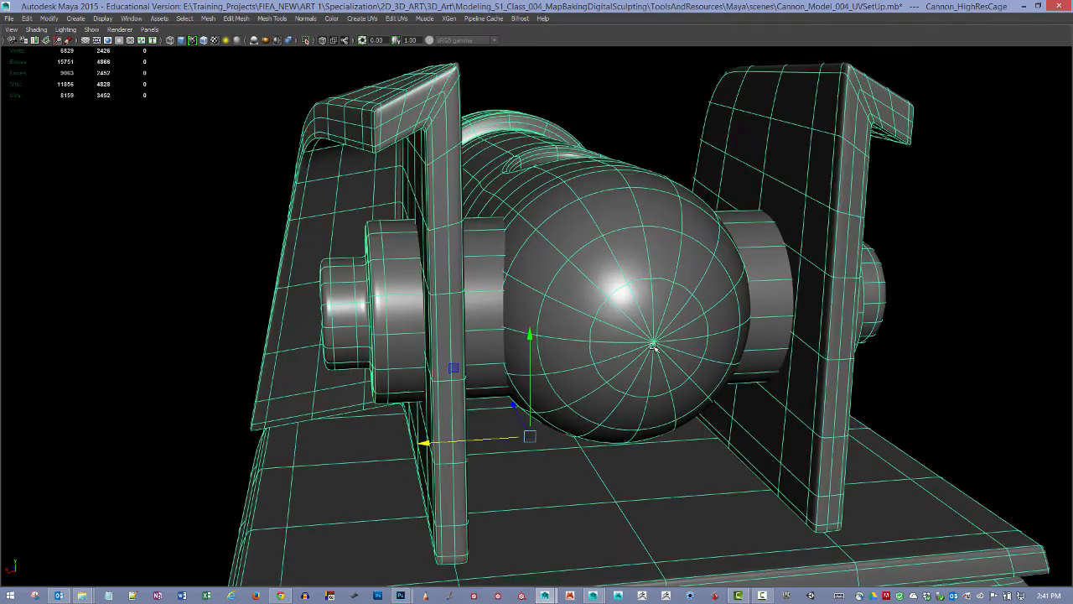
{"action": "left_click", "coordinate": [627, 140]}
{"action": "left_click_drag", "start_coordinate": [627, 141], "coordinate": [636, 222], "text": "alt"}
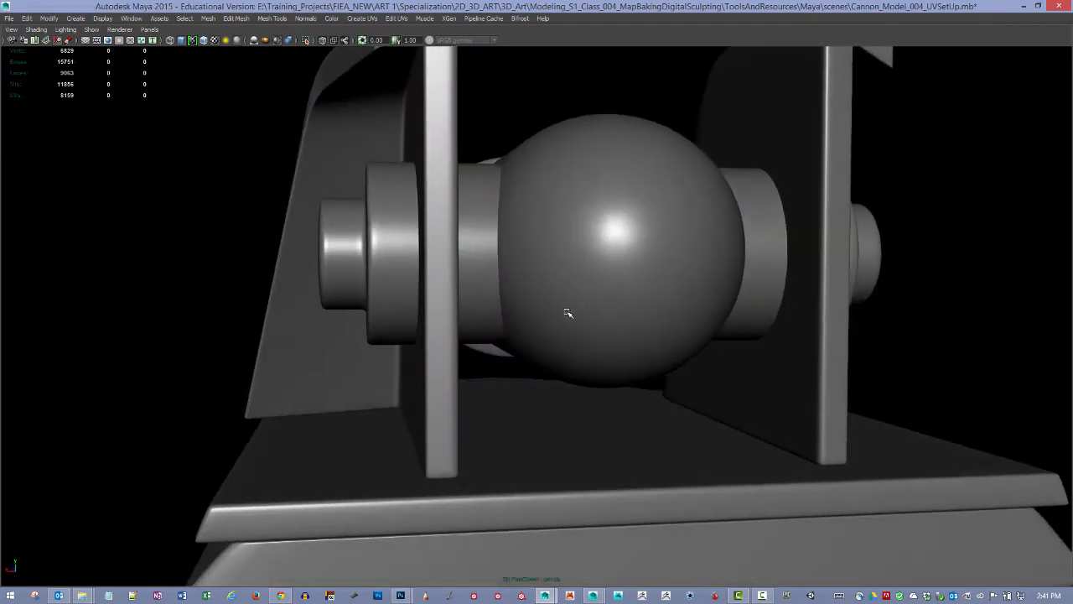
{"action": "left_click_drag", "start_coordinate": [568, 313], "coordinate": [665, 311], "text": "alt"}
{"action": "right_click_drag", "start_coordinate": [665, 311], "coordinate": [554, 293], "text": "alt"}
{"action": "left_click_drag", "start_coordinate": [554, 293], "coordinate": [744, 379], "text": "alt"}
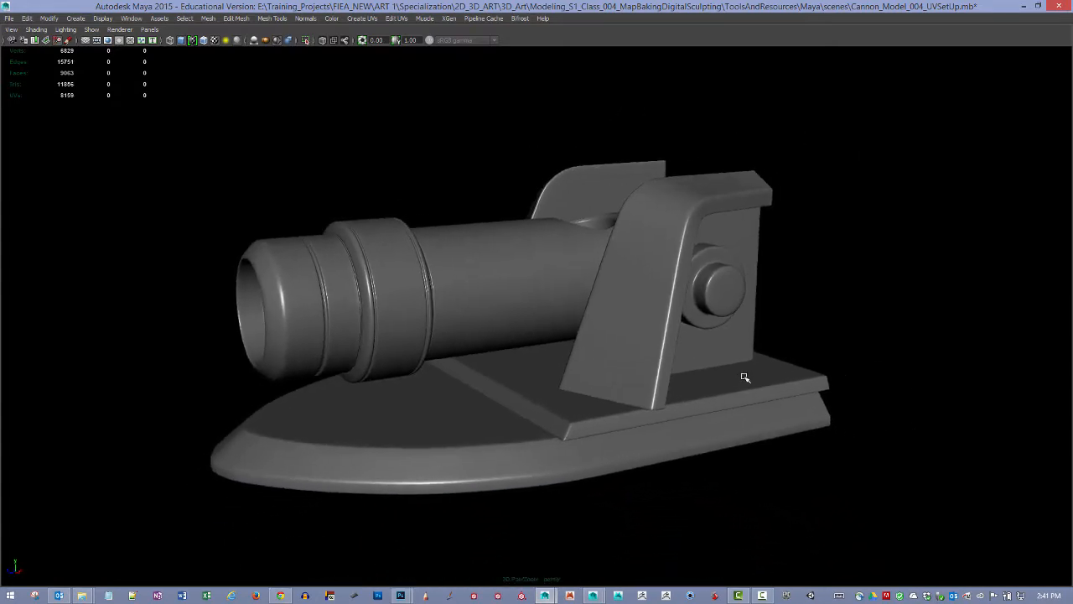
Step: Restore the standard interface layout and reopen the Outliner
{"action": "key", "text": "ctrl+space"}
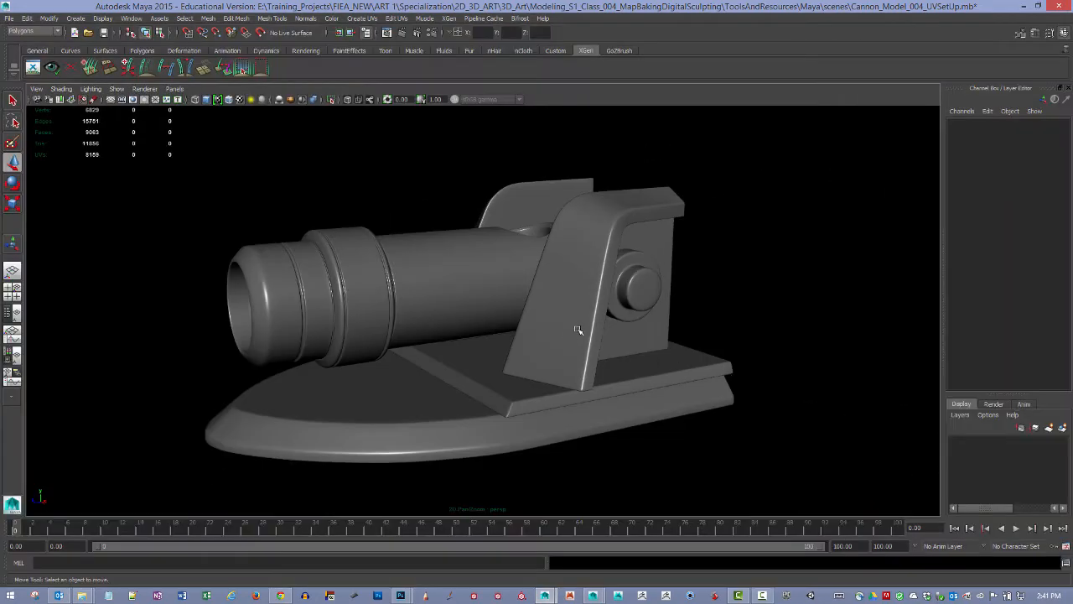
{"action": "mouse_move", "coordinate": [535, 365]}
{"action": "left_mouse_down", "text": "alt"}
{"action": "mouse_move", "coordinate": [510, 360]}
{"action": "mouse_move", "coordinate": [543, 365]}
{"action": "left_mouse_up", "text": "alt"}
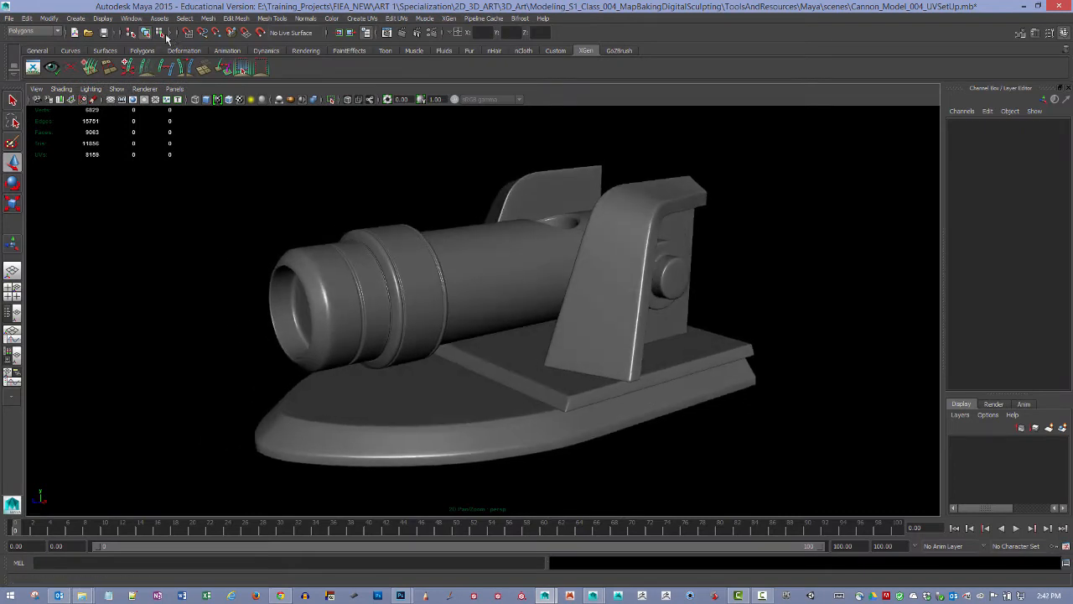
{"action": "left_click", "coordinate": [131, 19]}
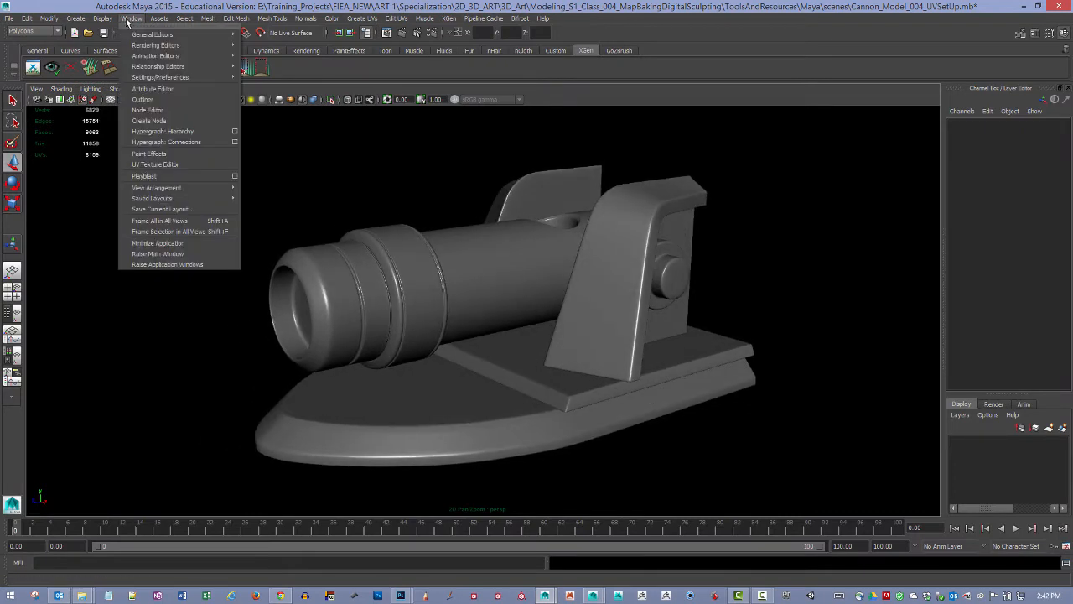
{"action": "left_click", "coordinate": [162, 104]}
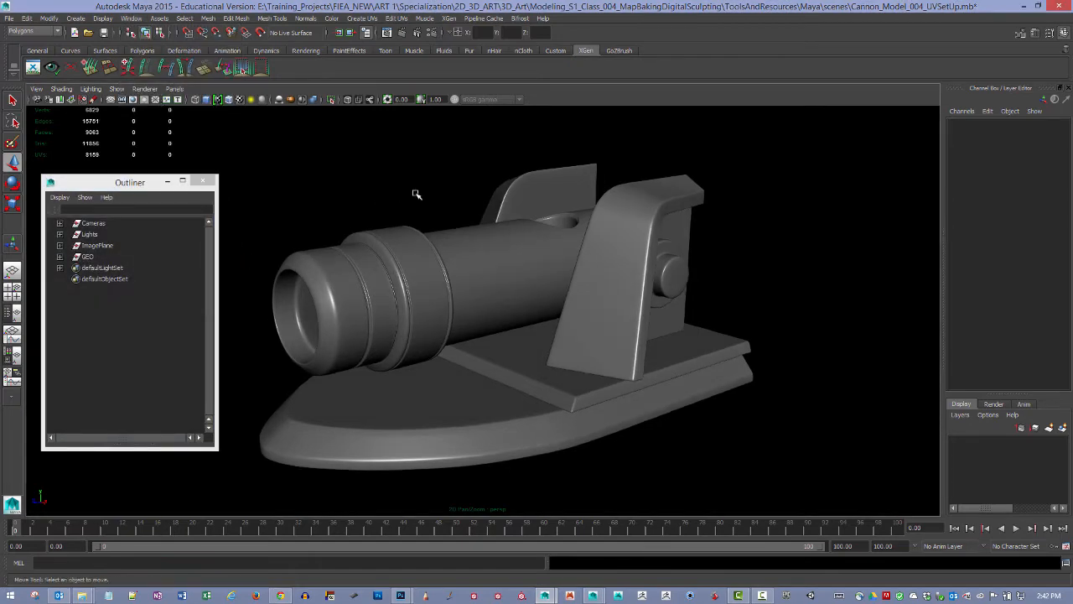
Step: View Cannon_HighResCage against the reference images in the four-view layout, and return to a closer perspective view
{"action": "left_click", "coordinate": [468, 256]}
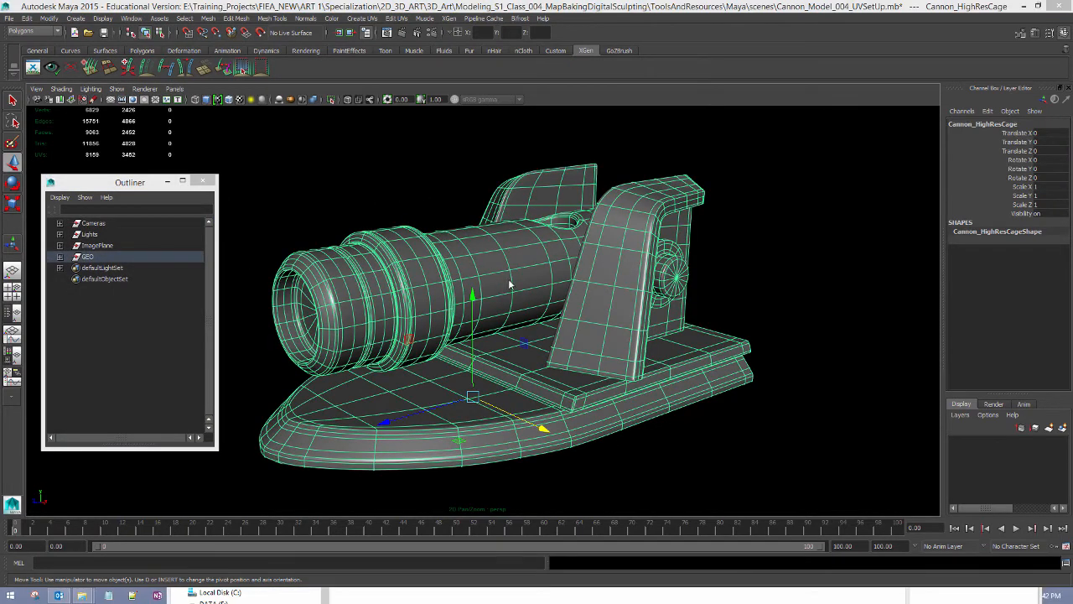
{"action": "key", "text": "space"}
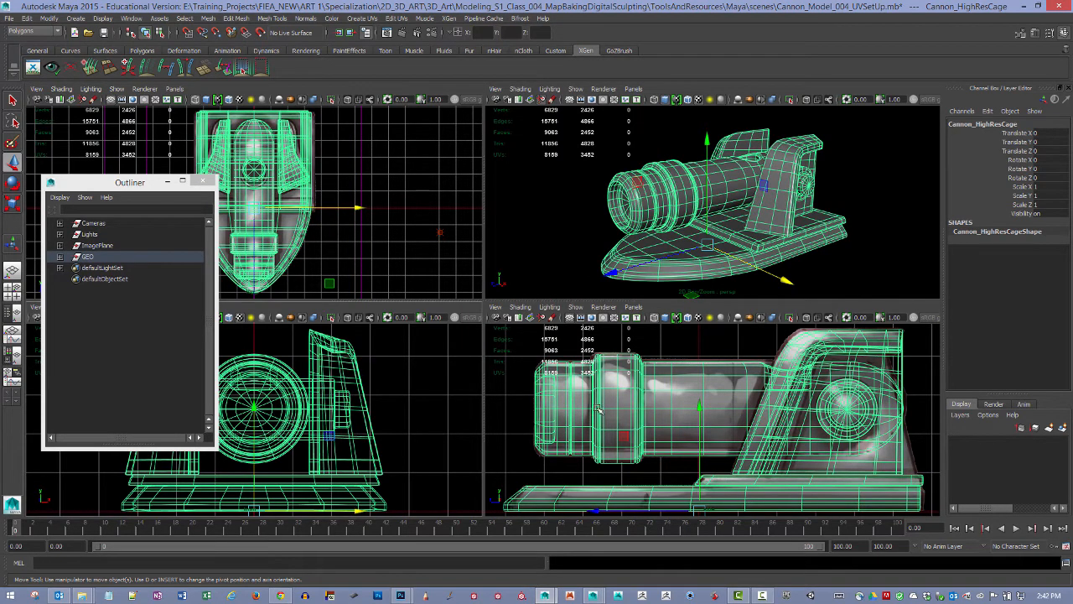
{"action": "left_click", "coordinate": [548, 264]}
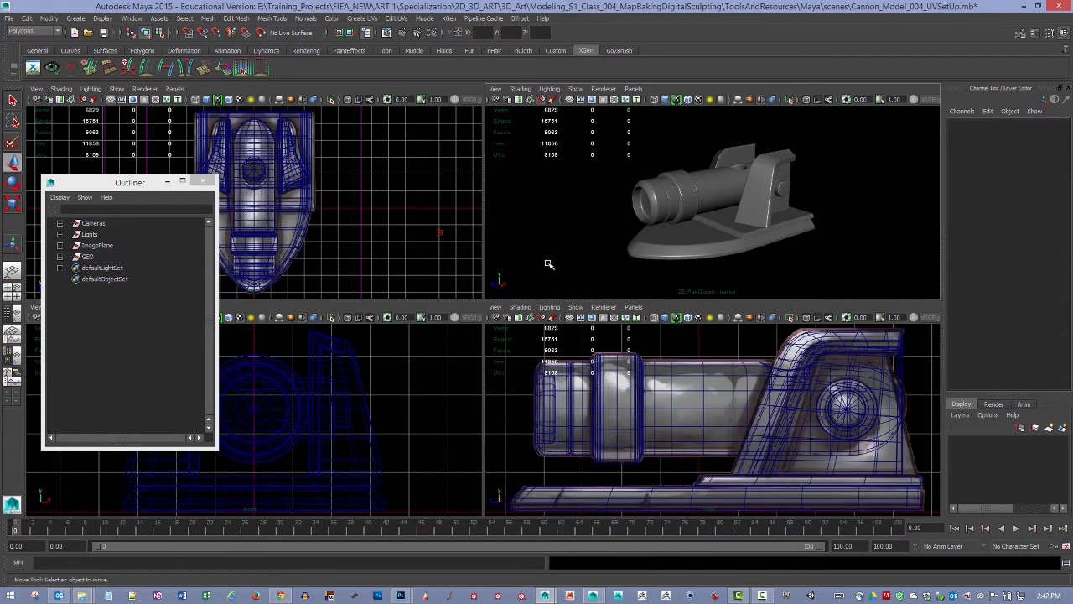
{"action": "left_click_drag", "start_coordinate": [548, 264], "coordinate": [551, 269], "text": "alt"}
{"action": "key", "text": "space"}
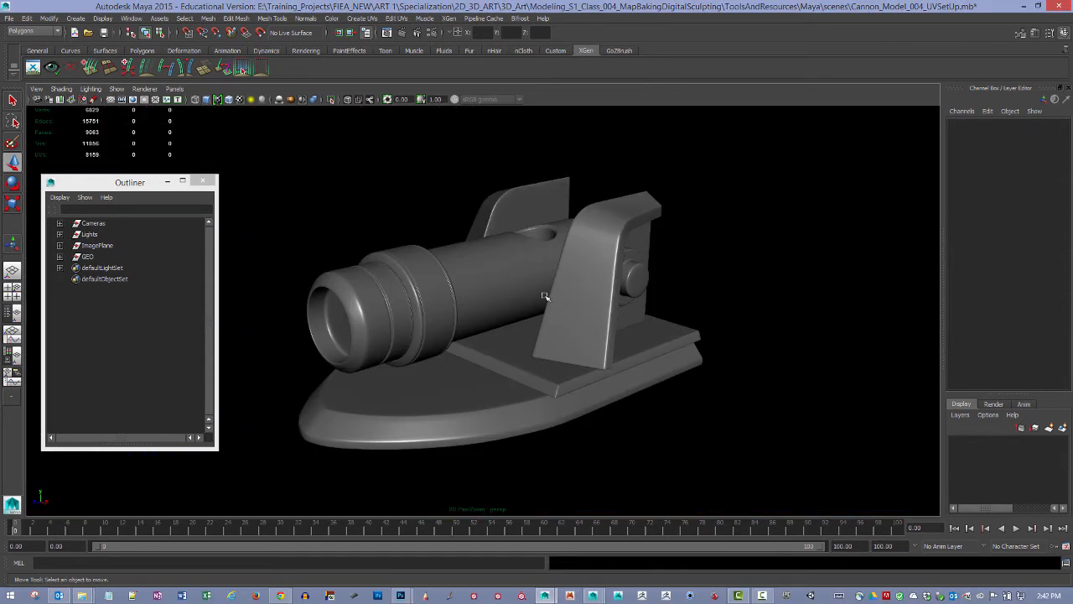
{"action": "middle_click_drag", "start_coordinate": [579, 354], "coordinate": [606, 338], "text": "alt"}
{"action": "left_click_drag", "start_coordinate": [586, 339], "coordinate": [581, 344], "text": "alt"}
{"action": "right_click_drag", "start_coordinate": [537, 360], "coordinate": [587, 364], "text": "alt"}
{"action": "middle_click_drag", "start_coordinate": [591, 365], "coordinate": [580, 368], "text": "alt"}
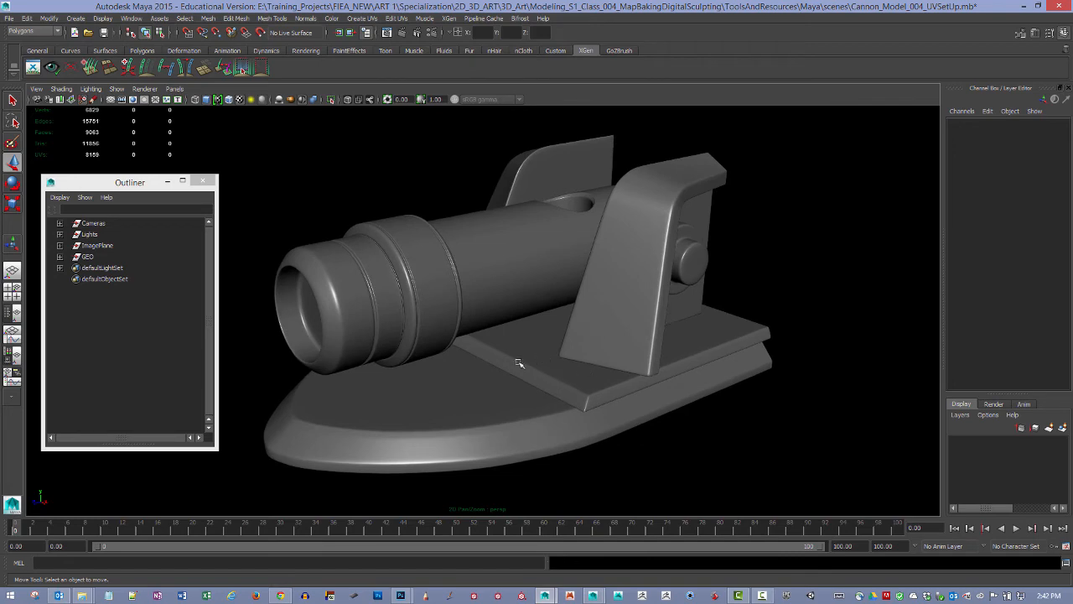
Step: Compare the unsmoothed Cannon_HighResCage with its smooth mesh preview, leaving the preview on
{"action": "left_click", "coordinate": [472, 277]}
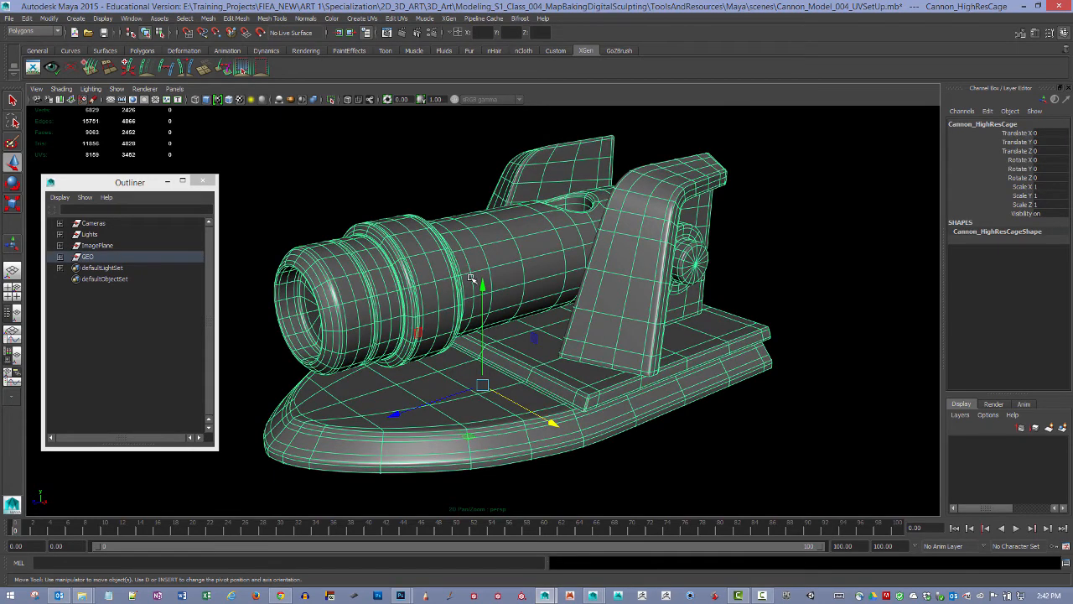
{"action": "key", "text": "1"}
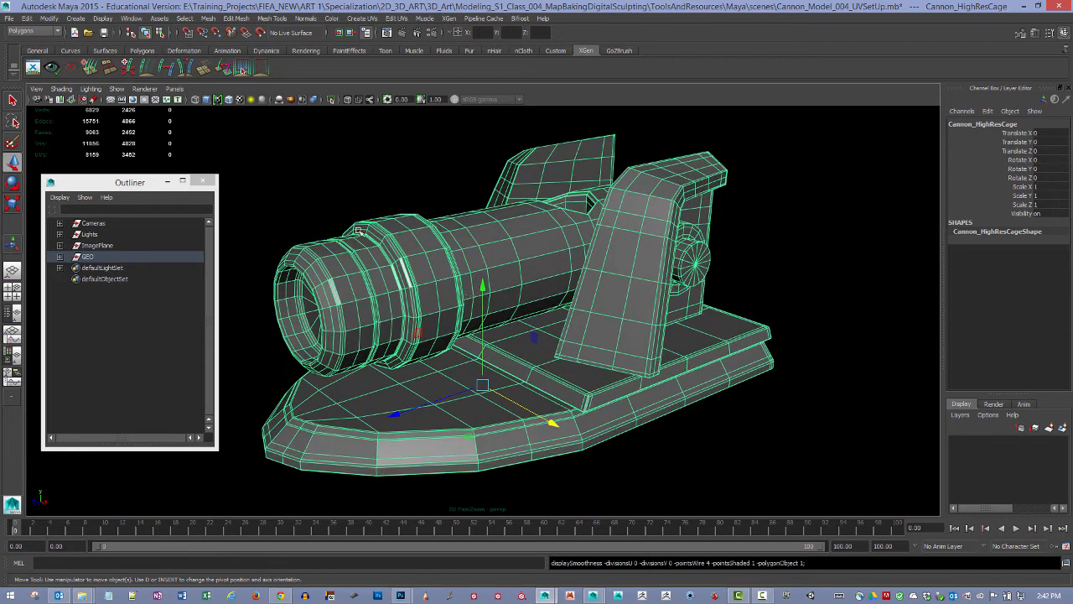
{"action": "left_click", "coordinate": [339, 208]}
{"action": "left_click", "coordinate": [412, 265]}
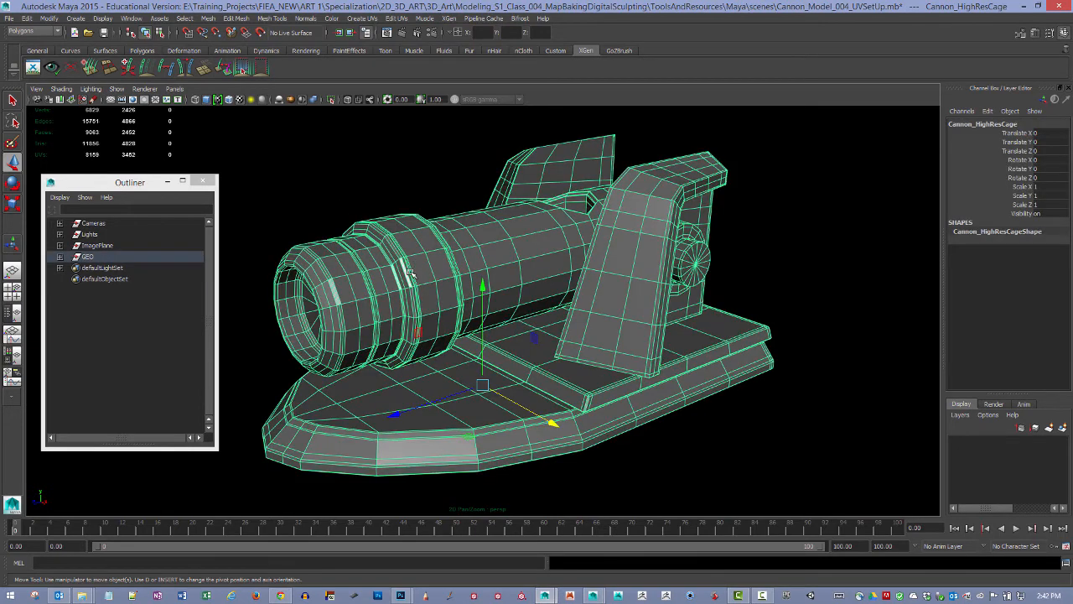
{"action": "key", "text": "3"}
{"action": "left_click", "coordinate": [409, 197]}
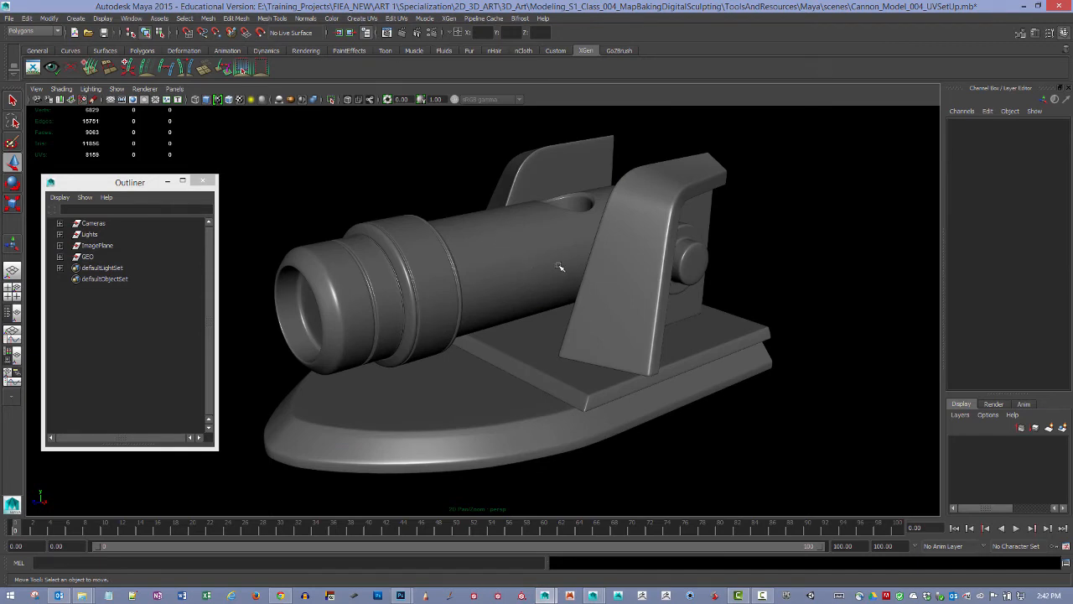
Step: Convert the smooth mesh preview of Cannon_HighResCage to polygons and deselect the result
{"action": "left_click", "coordinate": [496, 288]}
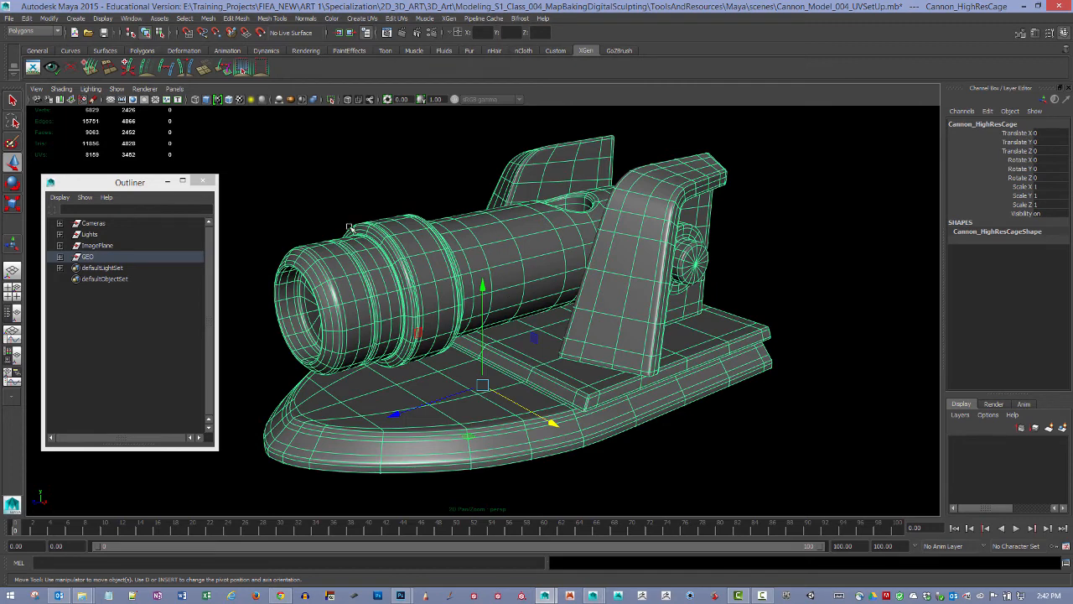
{"action": "left_click", "coordinate": [49, 18]}
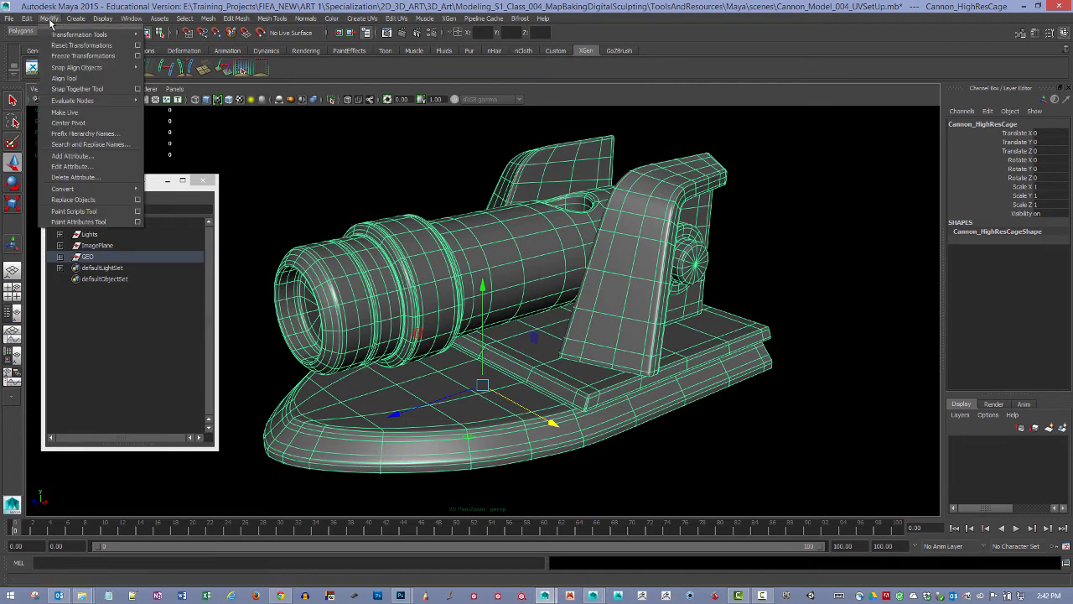
{"action": "mouse_move", "coordinate": [114, 188]}
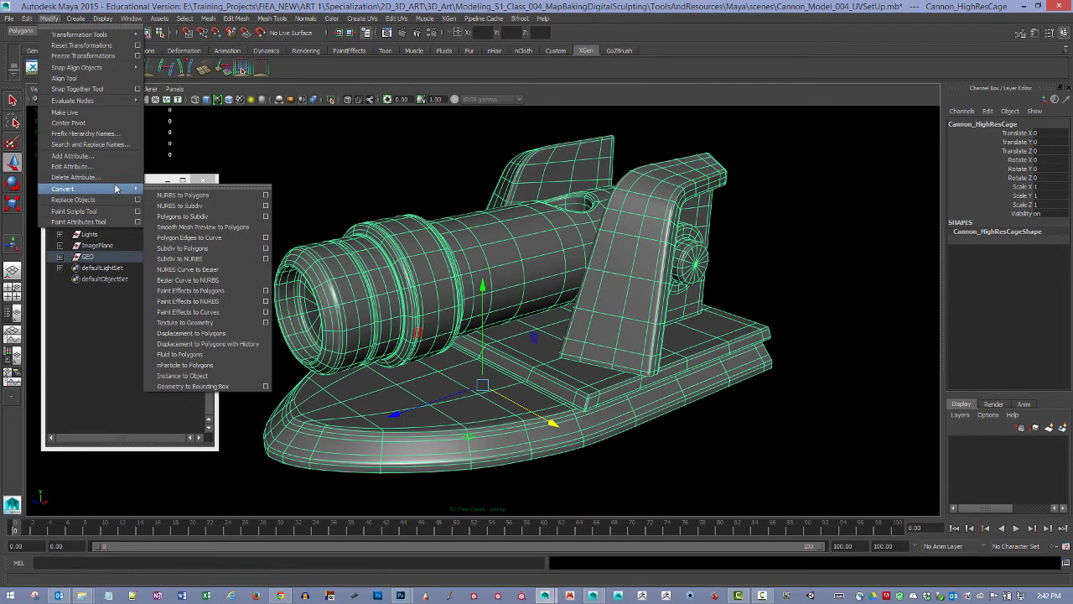
{"action": "left_click", "coordinate": [242, 227]}
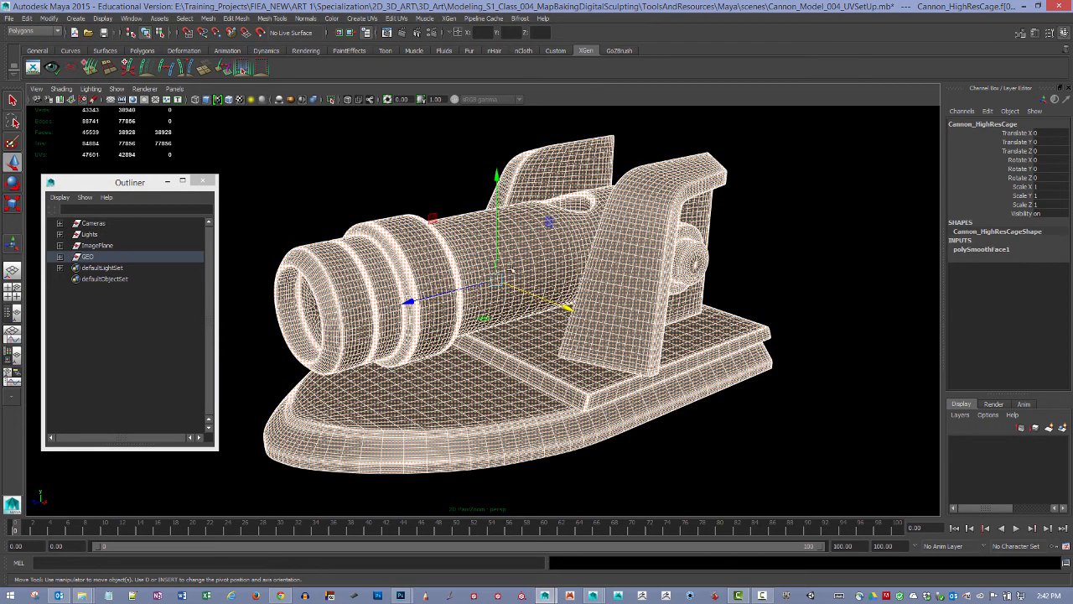
{"action": "left_click", "coordinate": [808, 307]}
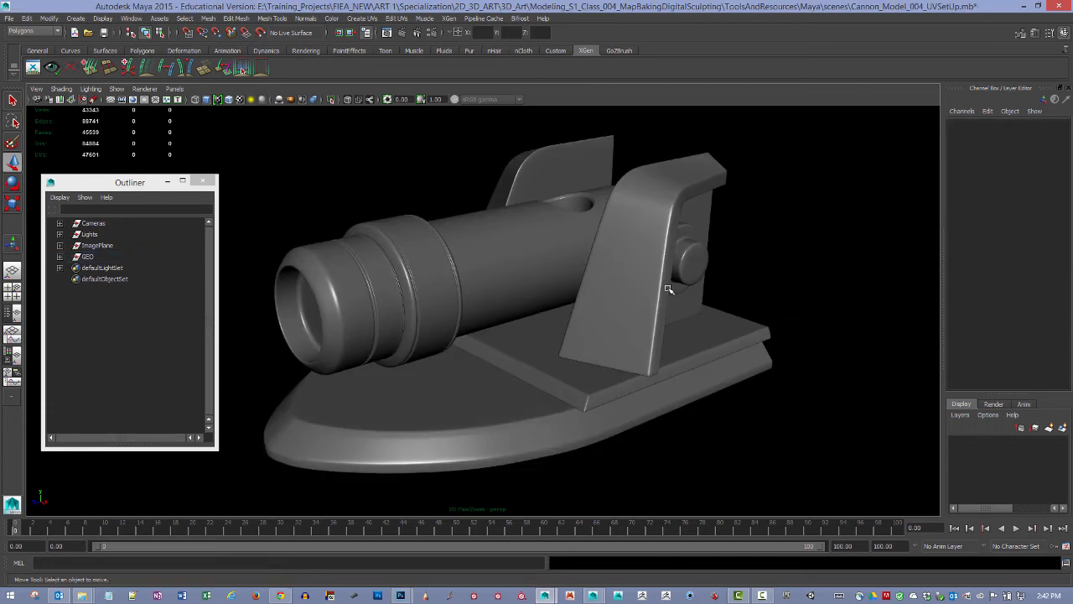
Step: Set the Divisions of the smooth history node on Cannon_HighResCage to 0
{"action": "left_click", "coordinate": [700, 294]}
{"action": "left_click", "coordinate": [992, 251]}
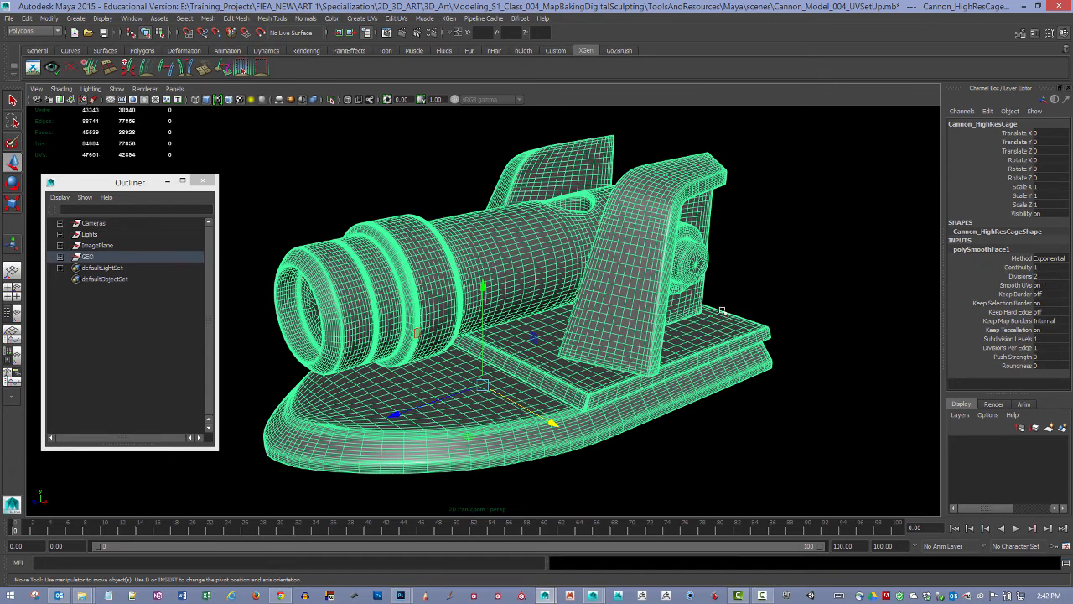
{"action": "double_click", "coordinate": [1047, 279]}
{"action": "type", "text": "0"}
{"action": "key", "text": "Return"}
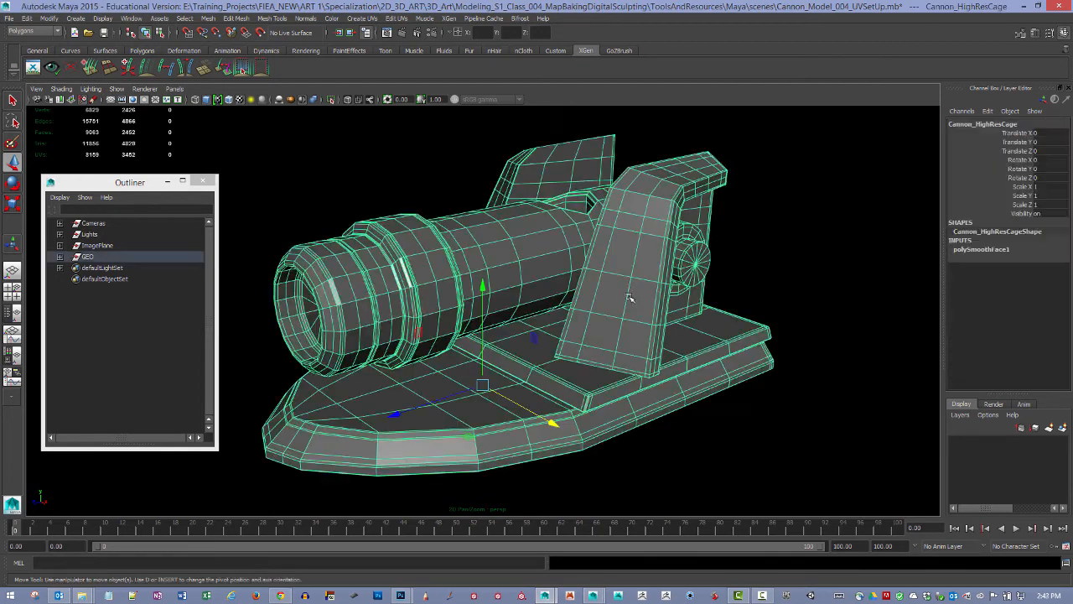
Step: Set the Divisions of the cannon's smooth history node to 1
{"action": "left_click", "coordinate": [980, 250]}
{"action": "double_click", "coordinate": [1039, 277]}
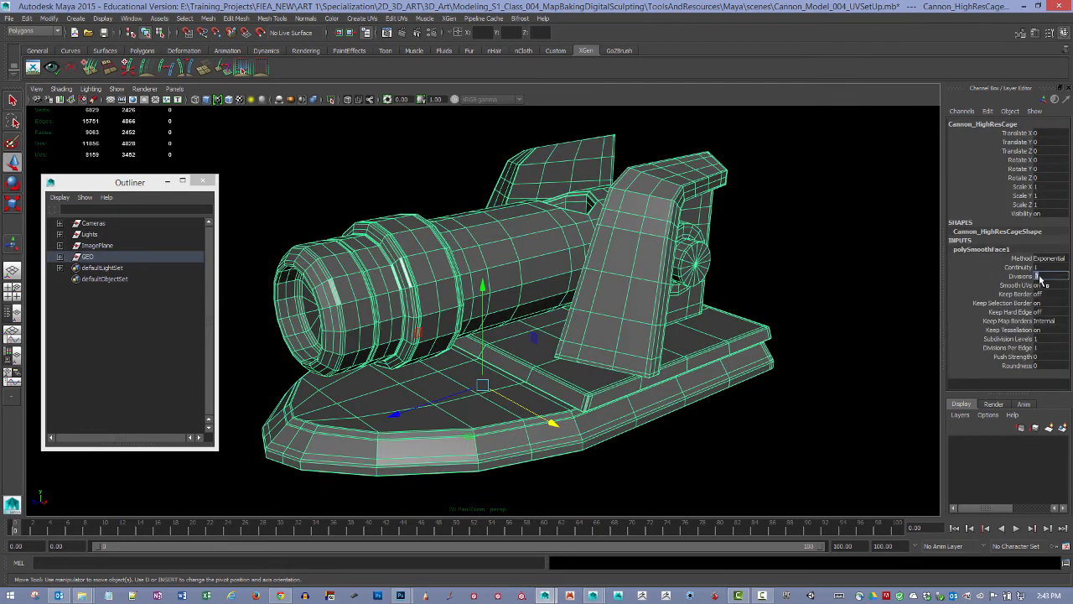
{"action": "type", "text": "1"}
{"action": "key", "text": "Return"}
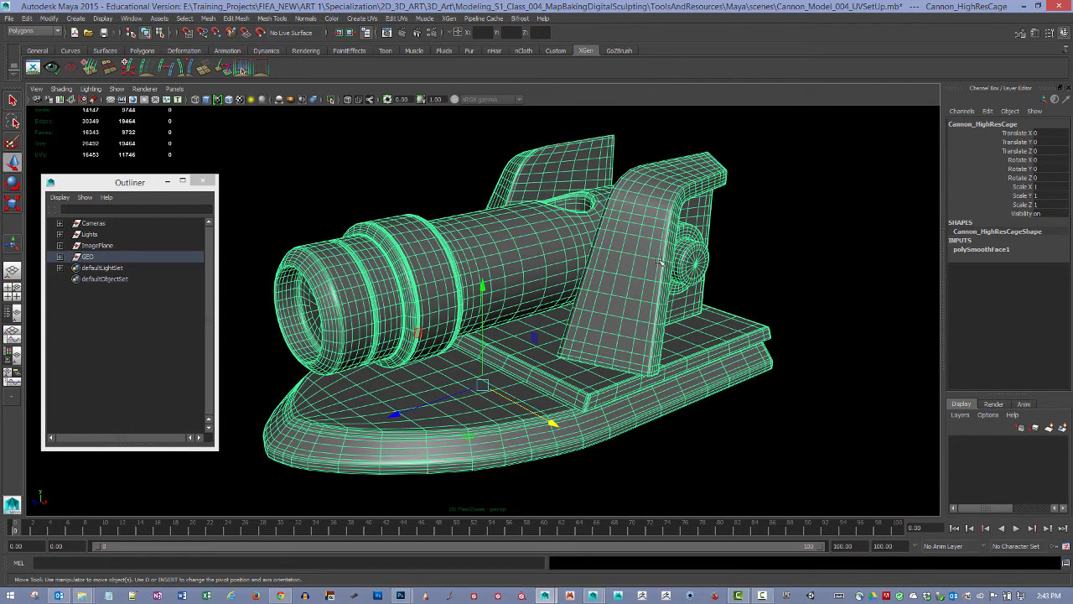
Step: Set the smooth node's Divisions to 2 on Cannon_HighResCage and deselect the mesh
{"action": "left_click", "coordinate": [979, 250]}
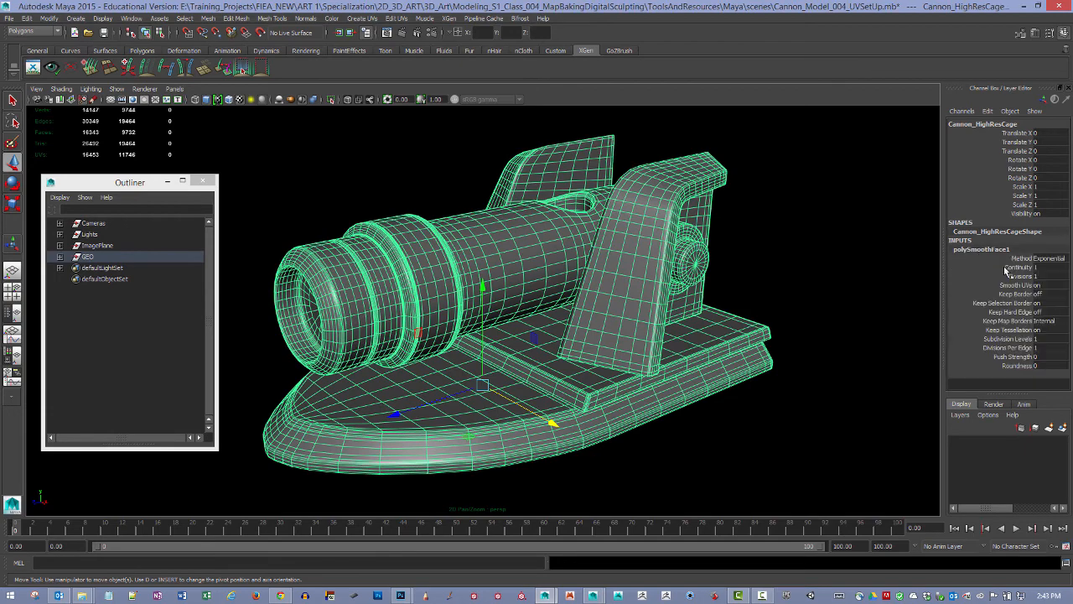
{"action": "left_click", "coordinate": [1037, 275]}
{"action": "type", "text": "2"}
{"action": "key", "text": "Return"}
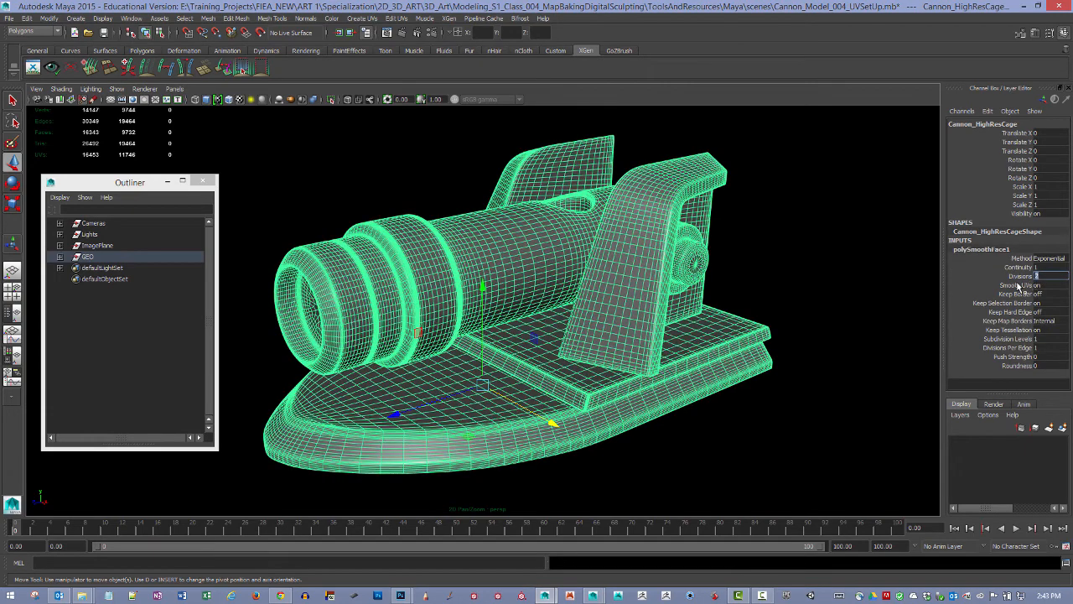
{"action": "left_click", "coordinate": [809, 269]}
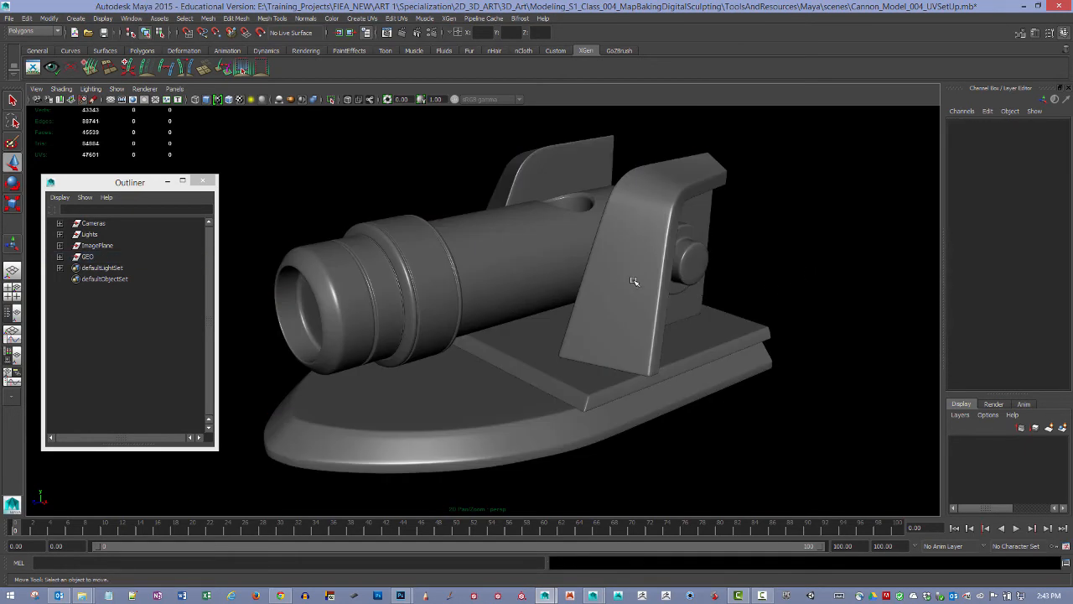
{"action": "left_click", "coordinate": [634, 282]}
{"action": "left_click", "coordinate": [773, 271]}
{"action": "left_click", "coordinate": [648, 275]}
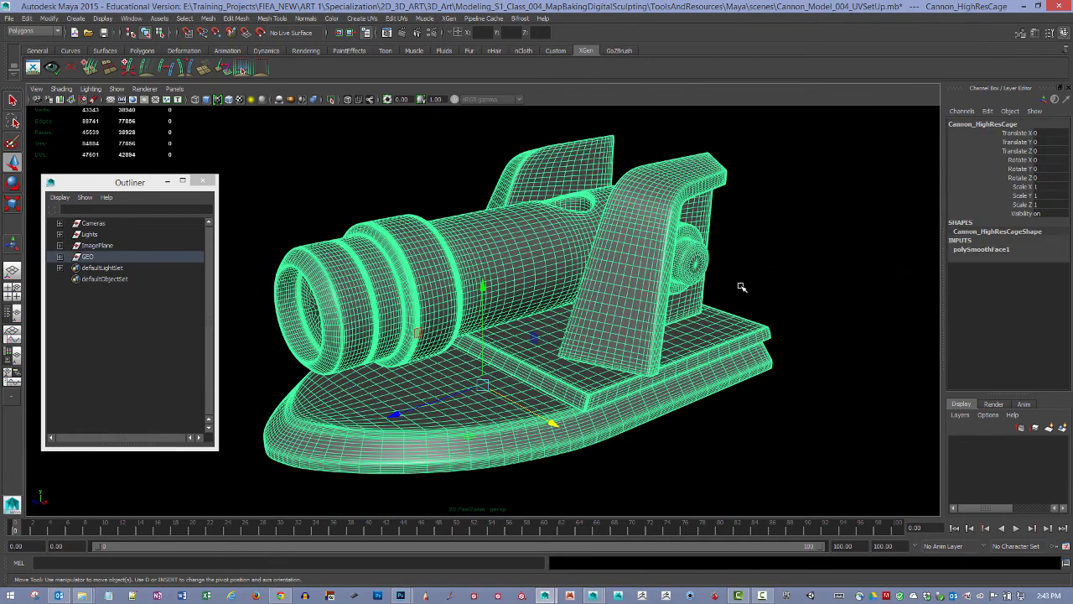
{"action": "left_click", "coordinate": [816, 282]}
{"action": "left_click", "coordinate": [648, 252]}
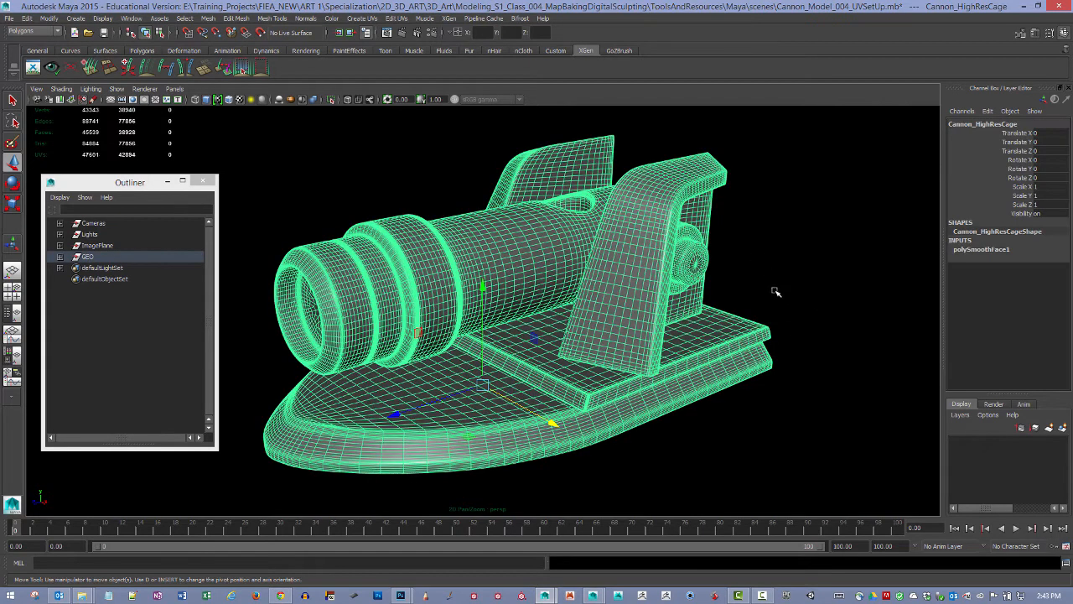